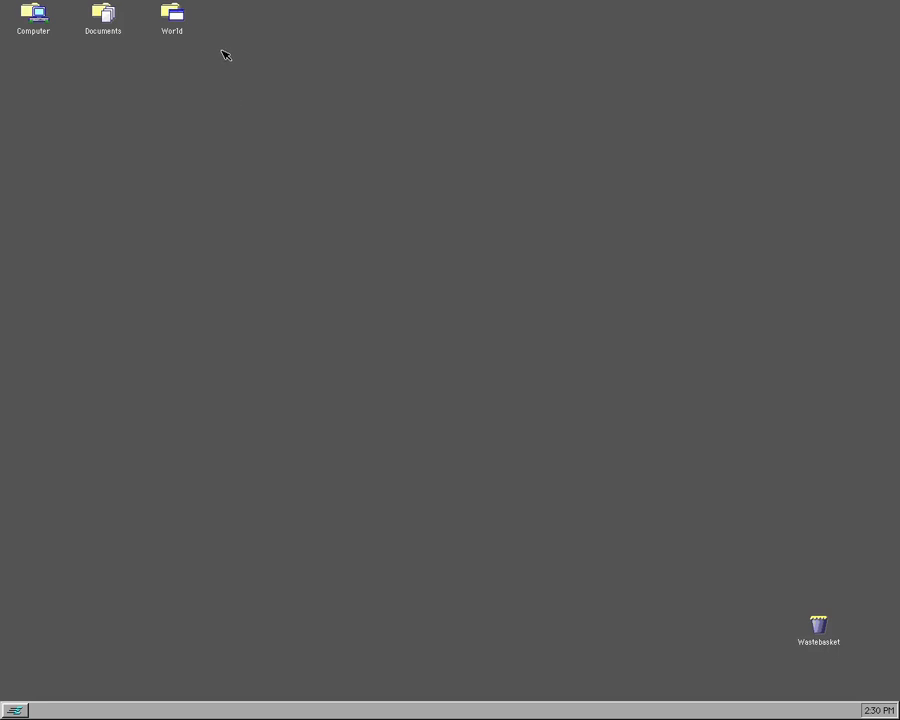
Step: Open the Calculator, compute 5 + 5 and exit the program
click(17, 709)
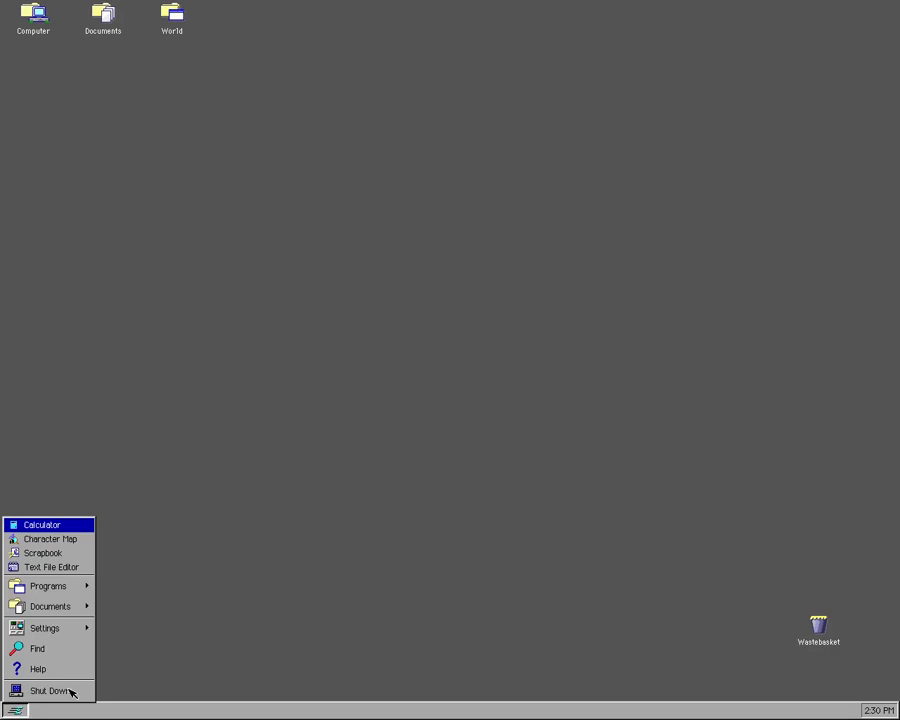
click(56, 524)
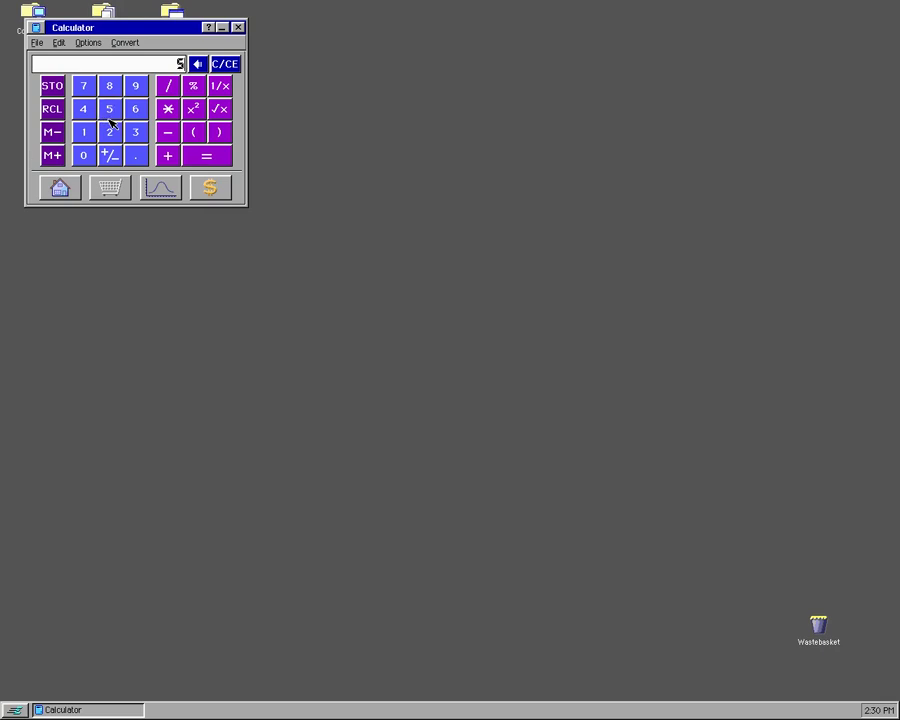
key(plus)
click(110, 121)
key(Return)
click(37, 43)
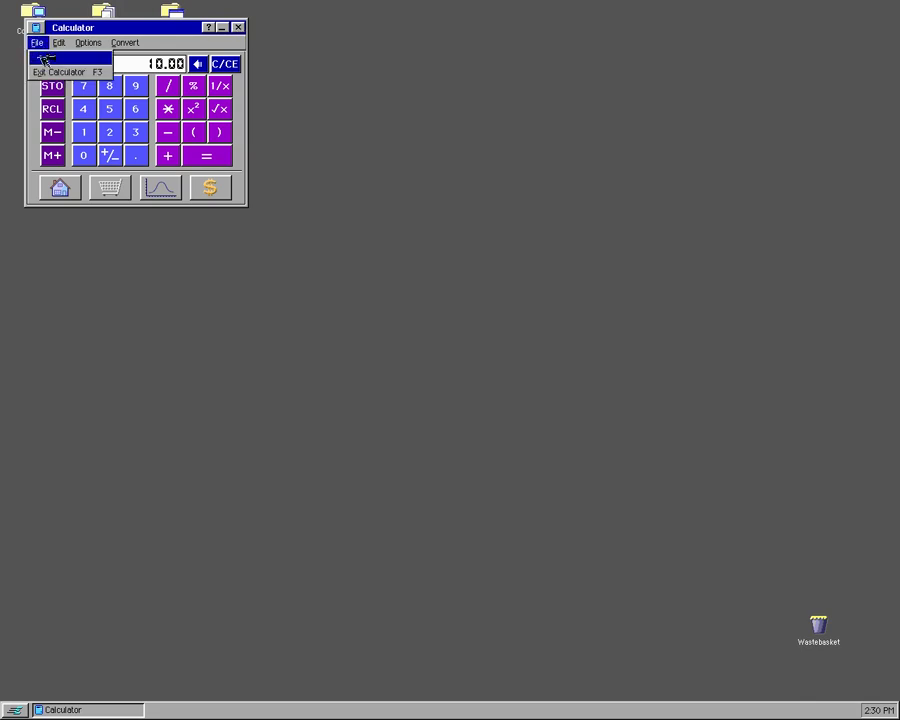
click(44, 72)
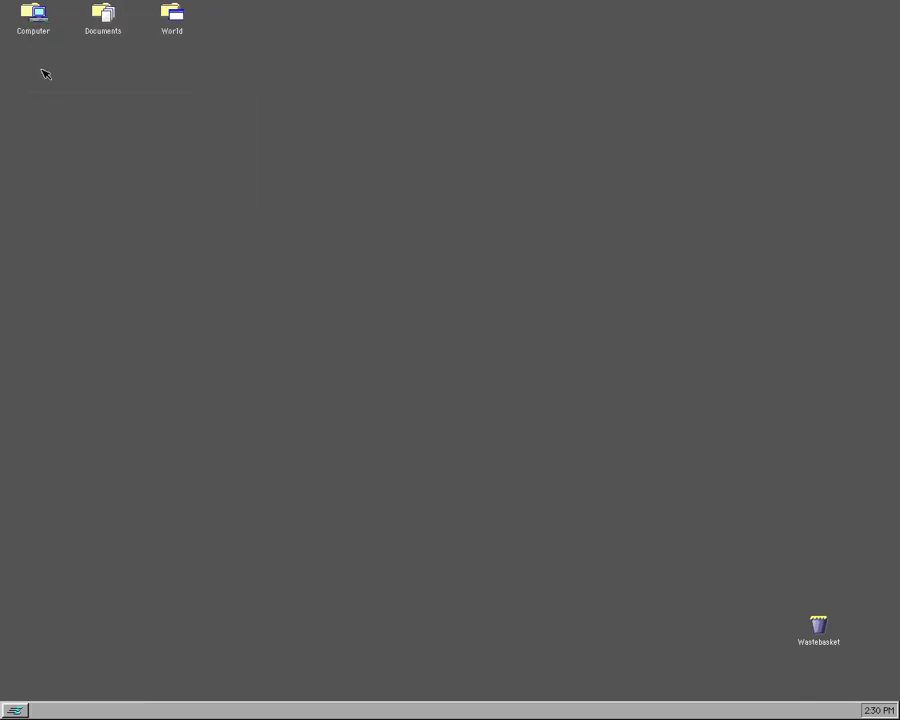
Step: Launch the MineSweeper game and uncover squares on the Beginner board until a mine is hit
click(14, 709)
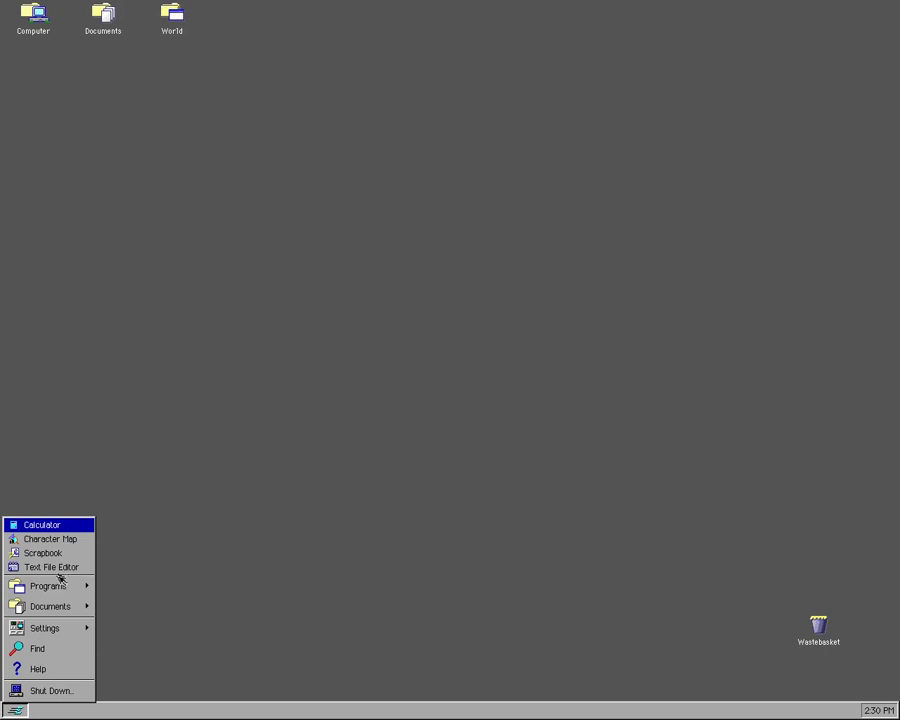
mouse_move(45, 585)
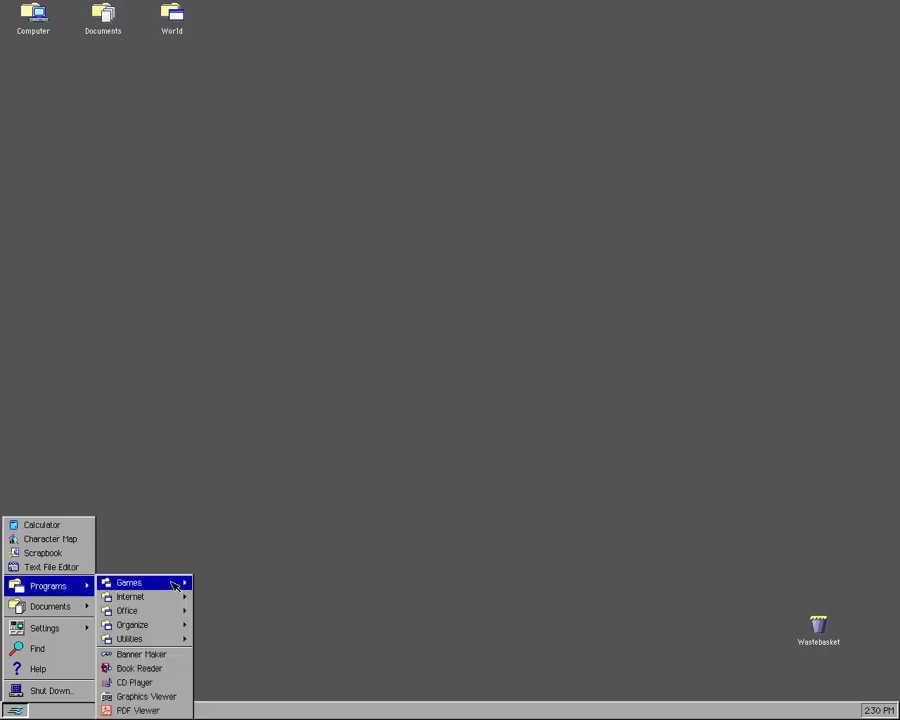
mouse_move(176, 584)
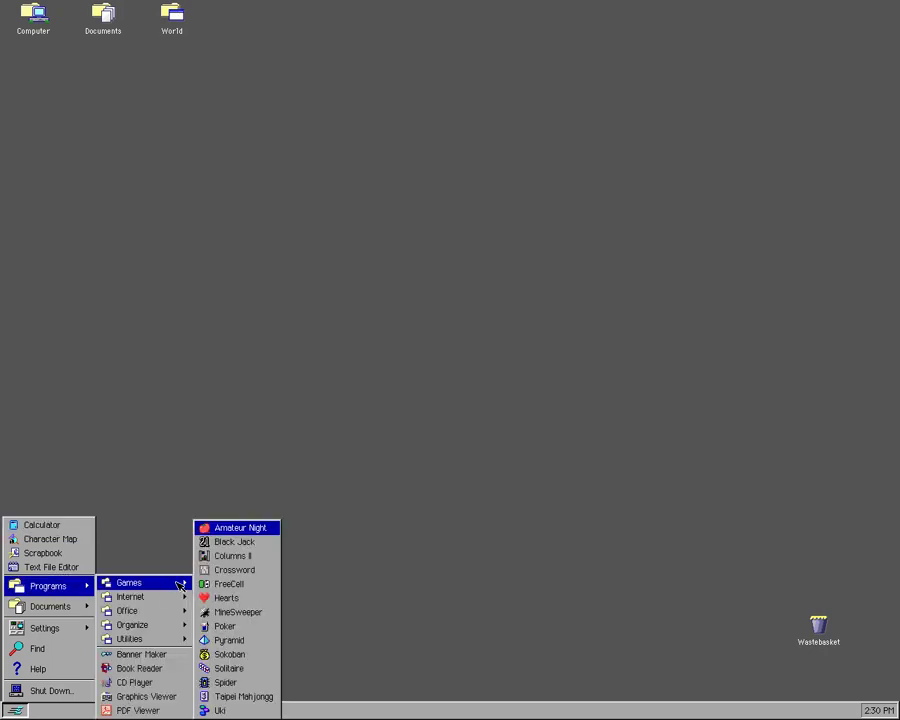
click(238, 612)
click(148, 156)
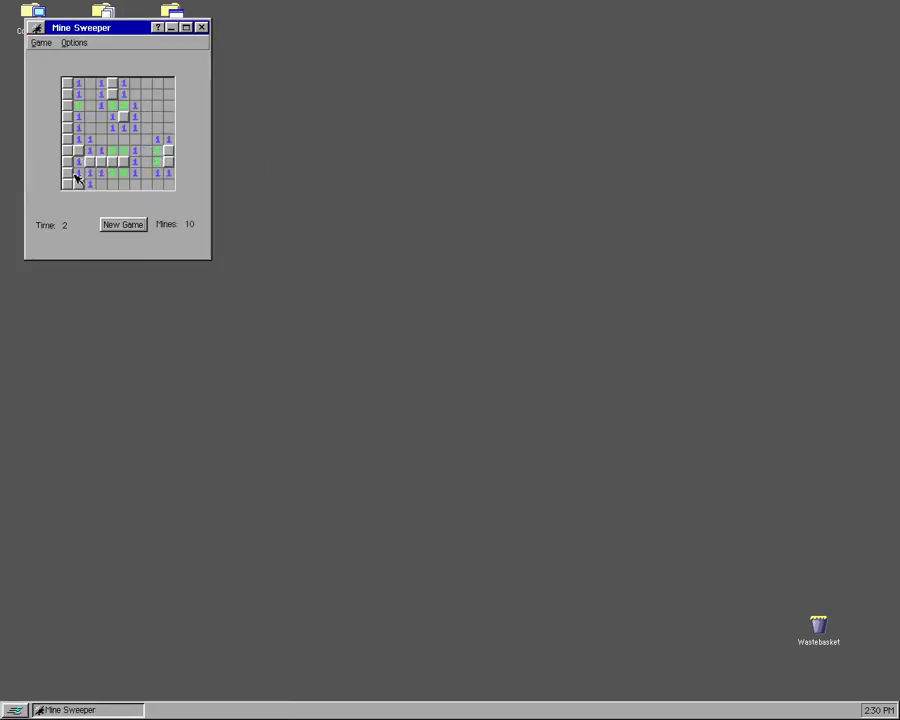
click(123, 161)
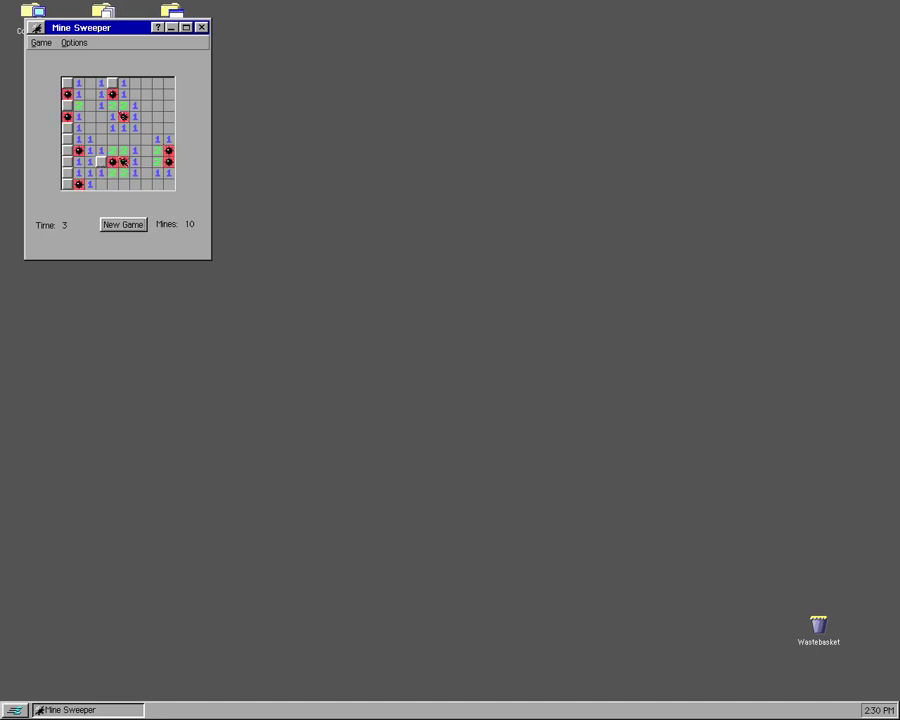
Step: Move the Mine Sweeper window closer to the middle of the desktop and exit the game
drag(115, 27, 250, 240)
click(214, 256)
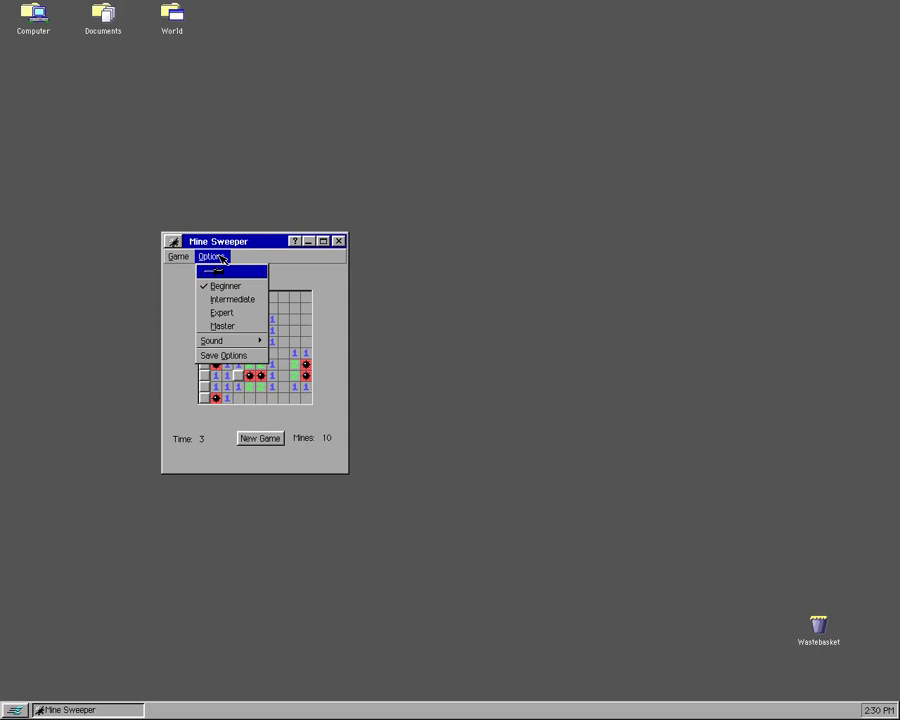
mouse_move(174, 256)
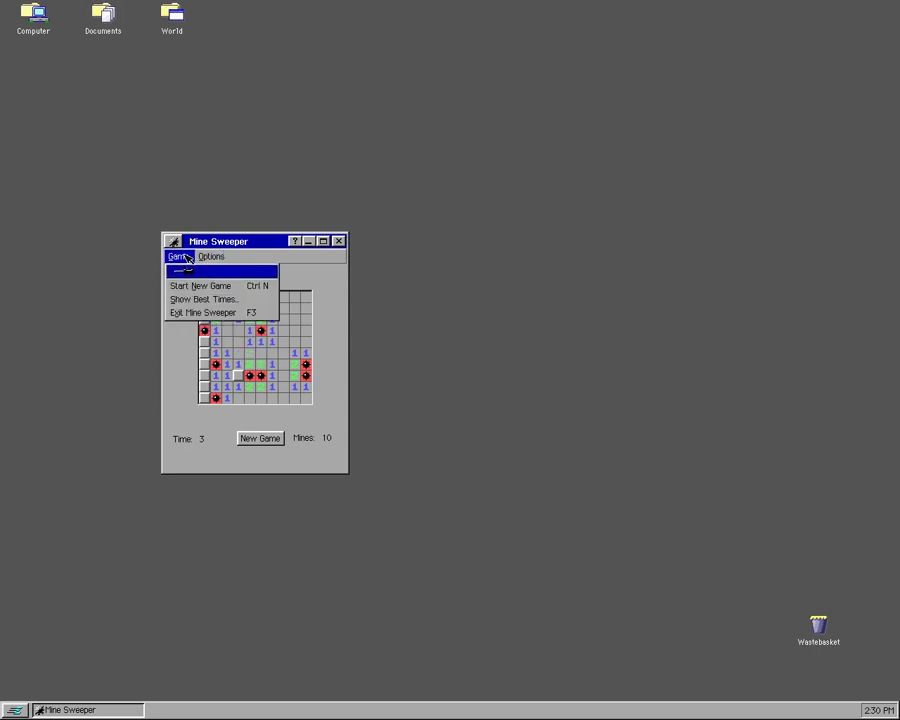
click(180, 312)
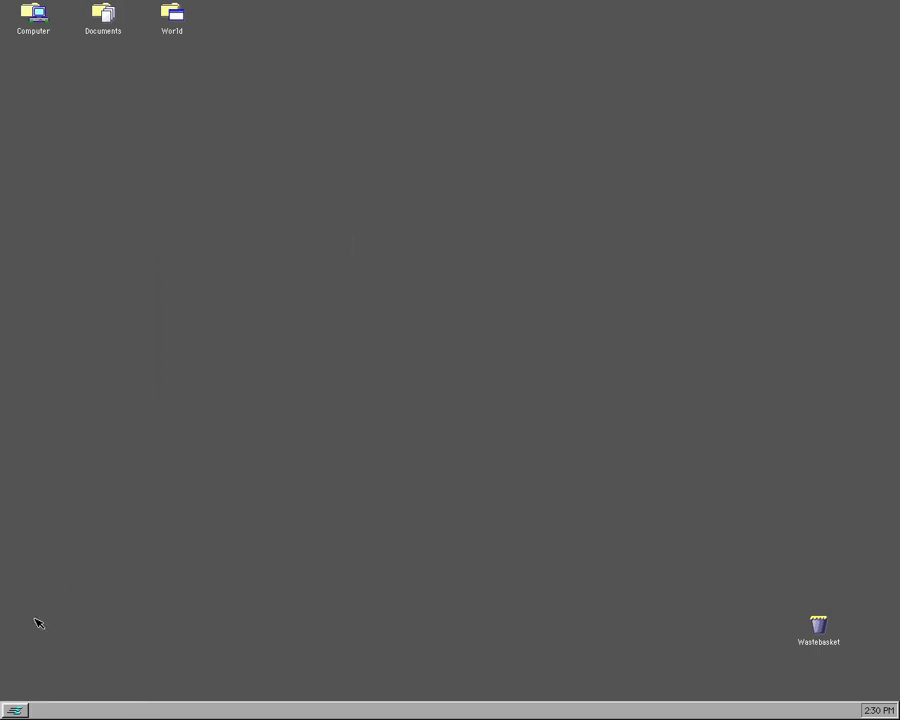
Step: Launch the FreeCell game and move its window to the middle of the desktop
click(14, 711)
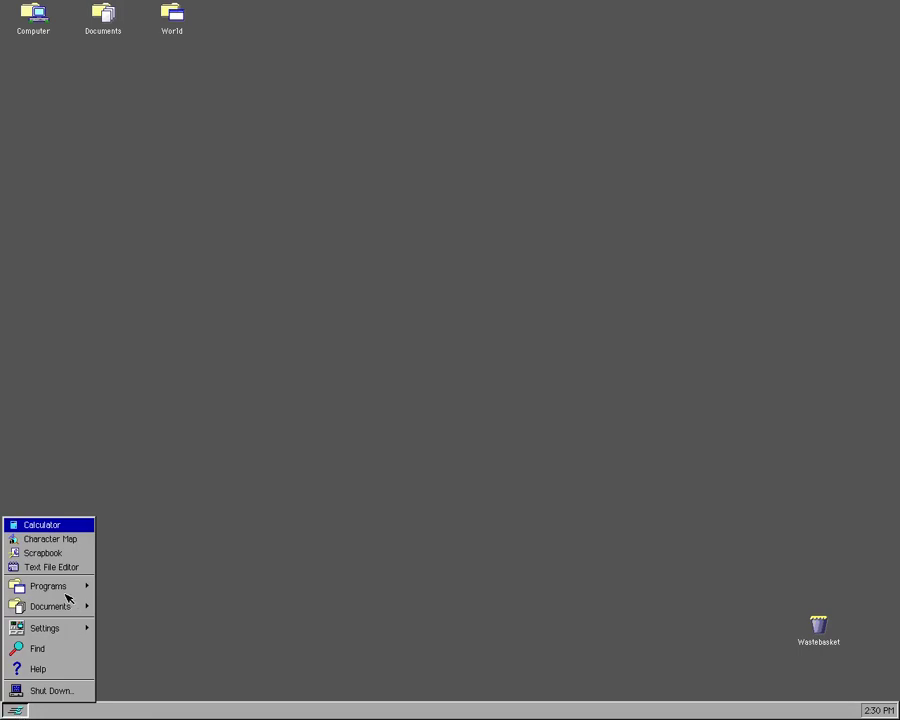
mouse_move(66, 588)
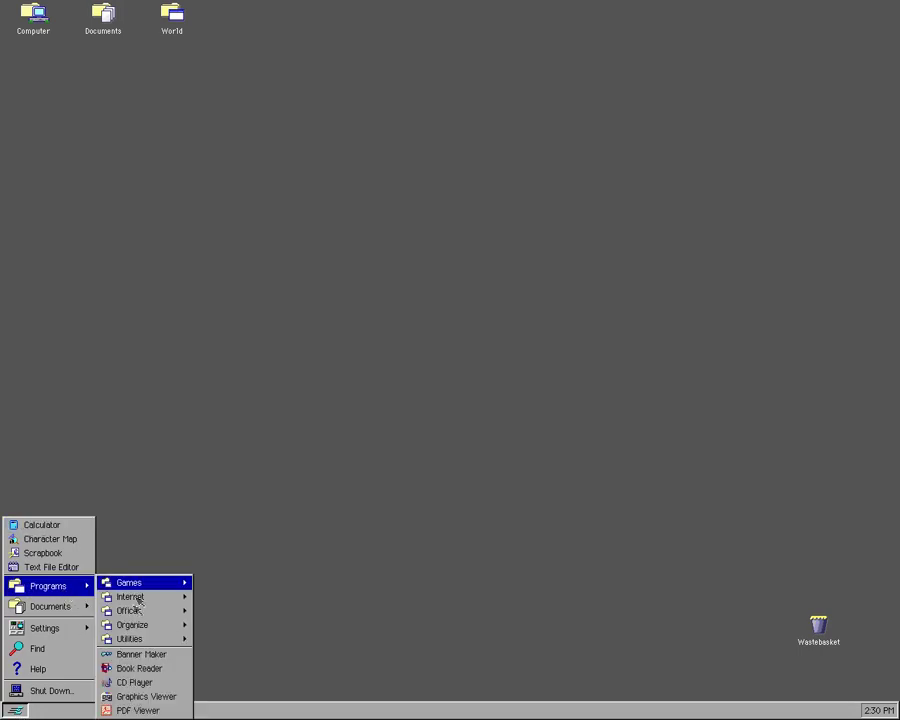
mouse_move(148, 584)
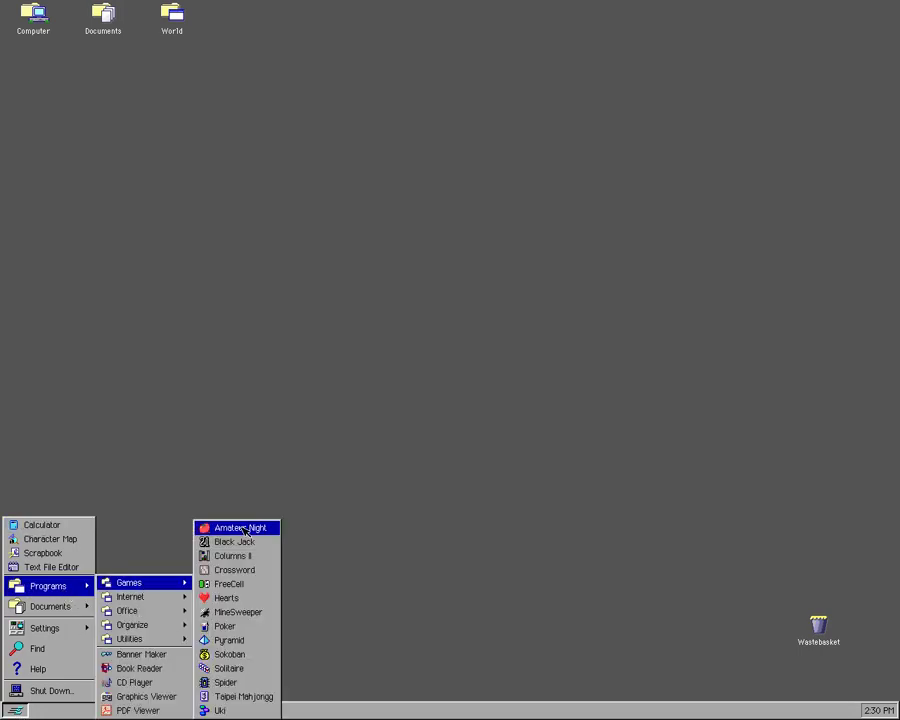
click(230, 583)
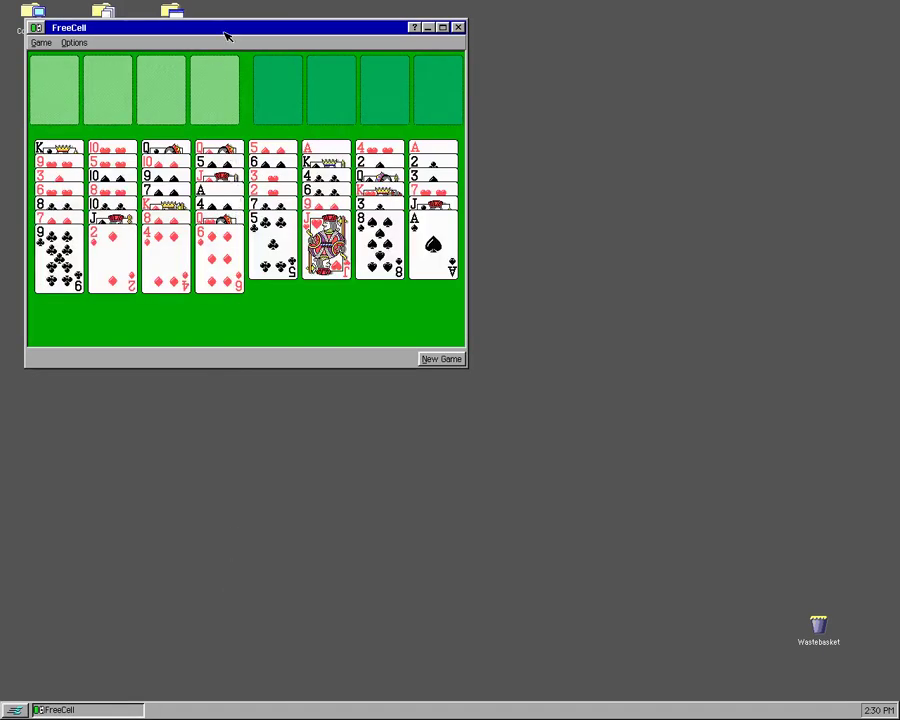
drag(226, 36, 424, 268)
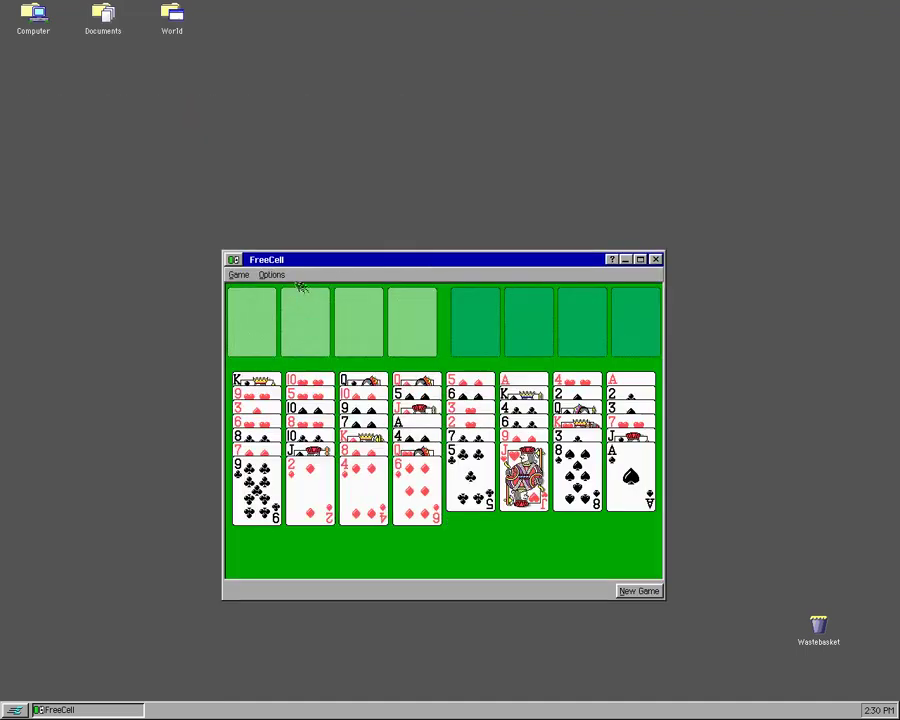
Step: View FreeCell's About information, dismiss it and close the game
click(271, 275)
click(243, 276)
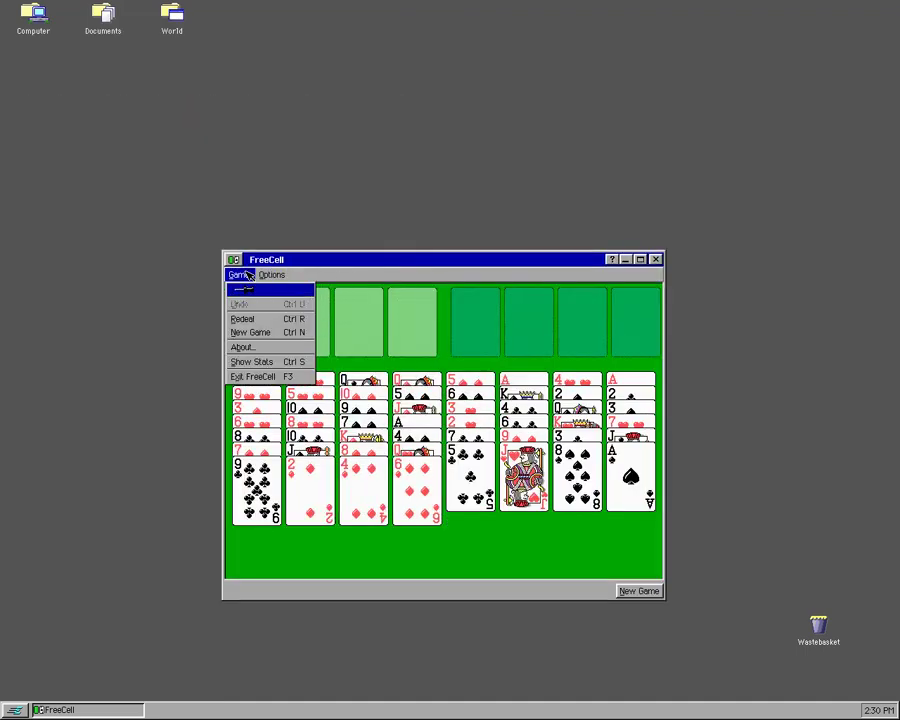
click(256, 349)
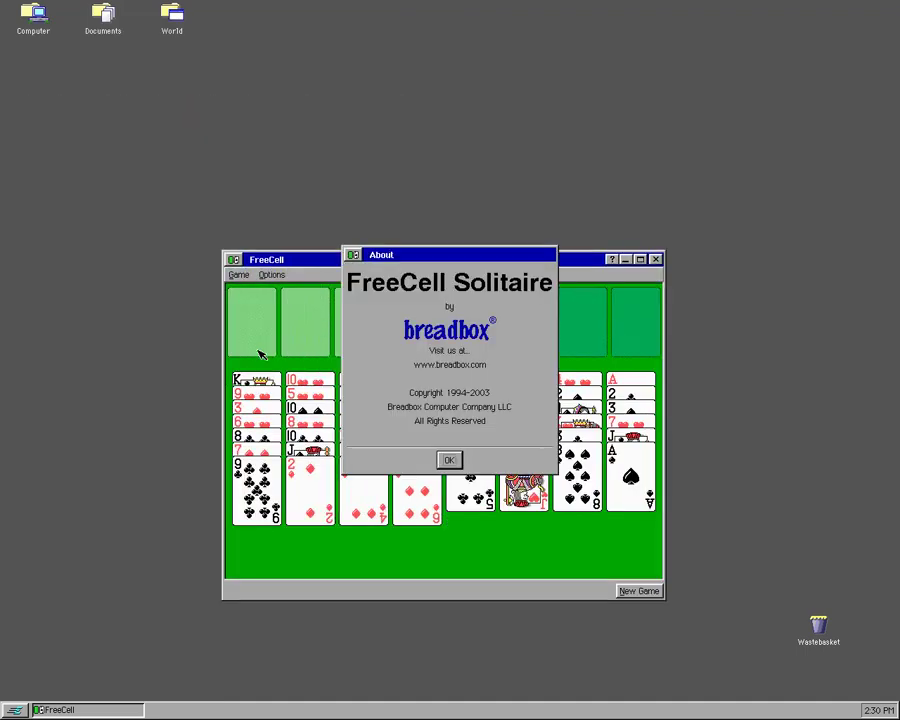
click(452, 462)
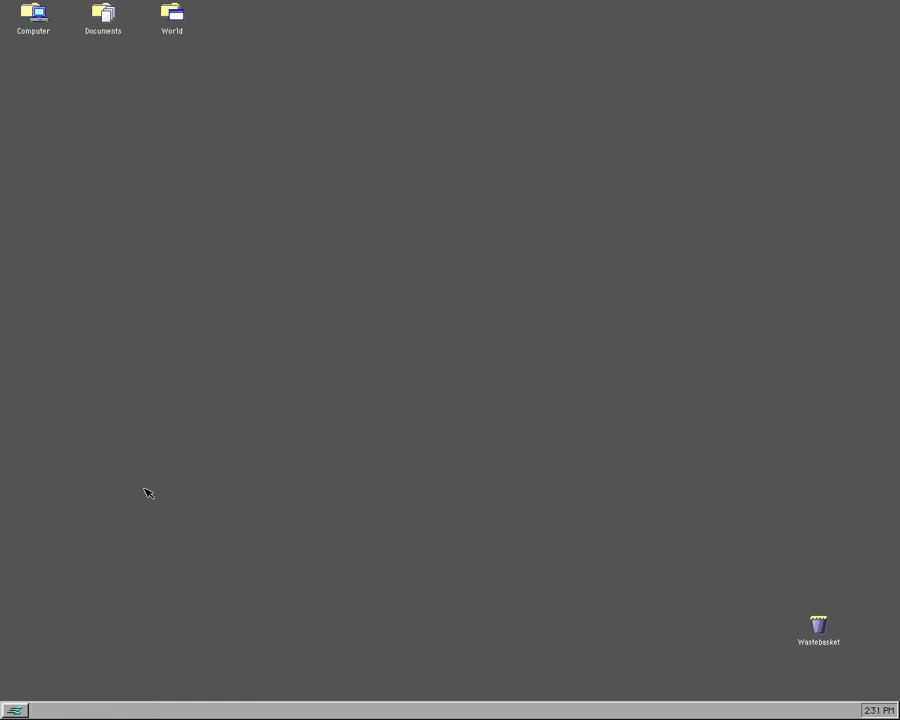
Step: Launch the Amateur Night game and look through its available options without changing any
click(17, 710)
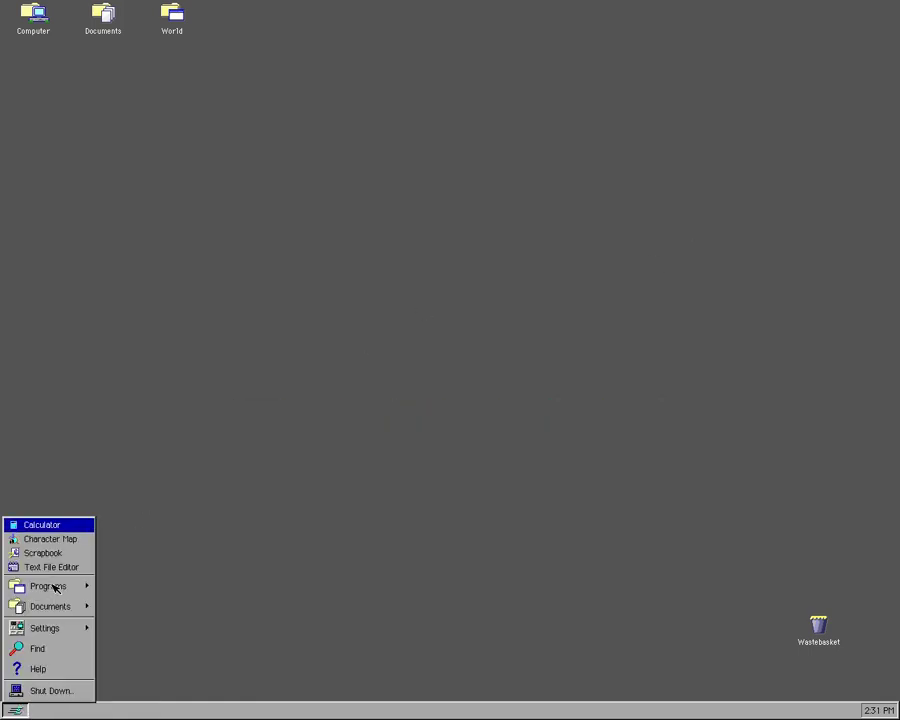
mouse_move(55, 588)
mouse_move(149, 586)
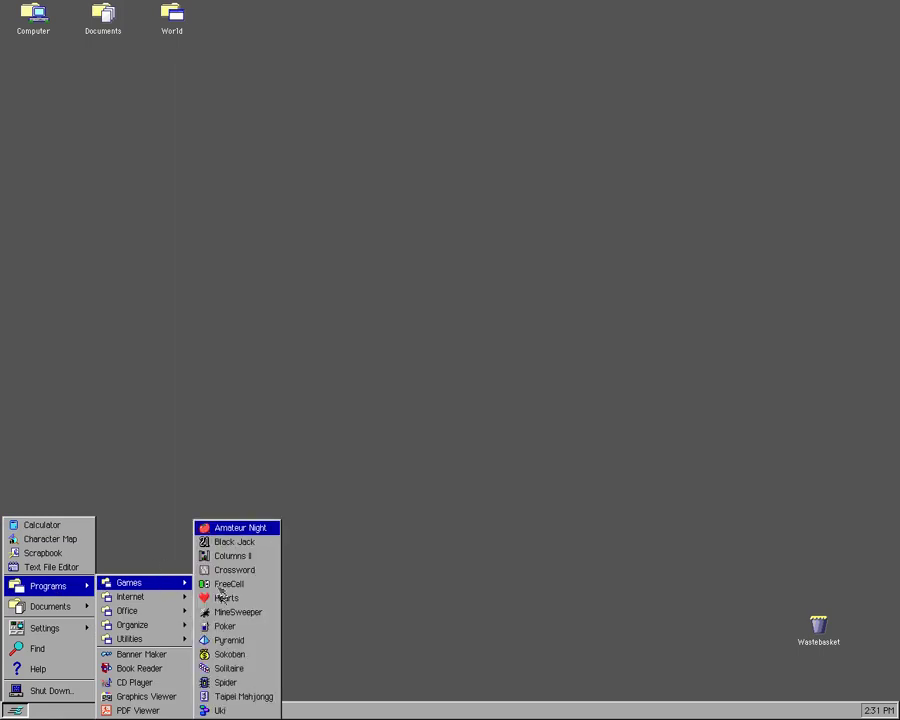
click(252, 531)
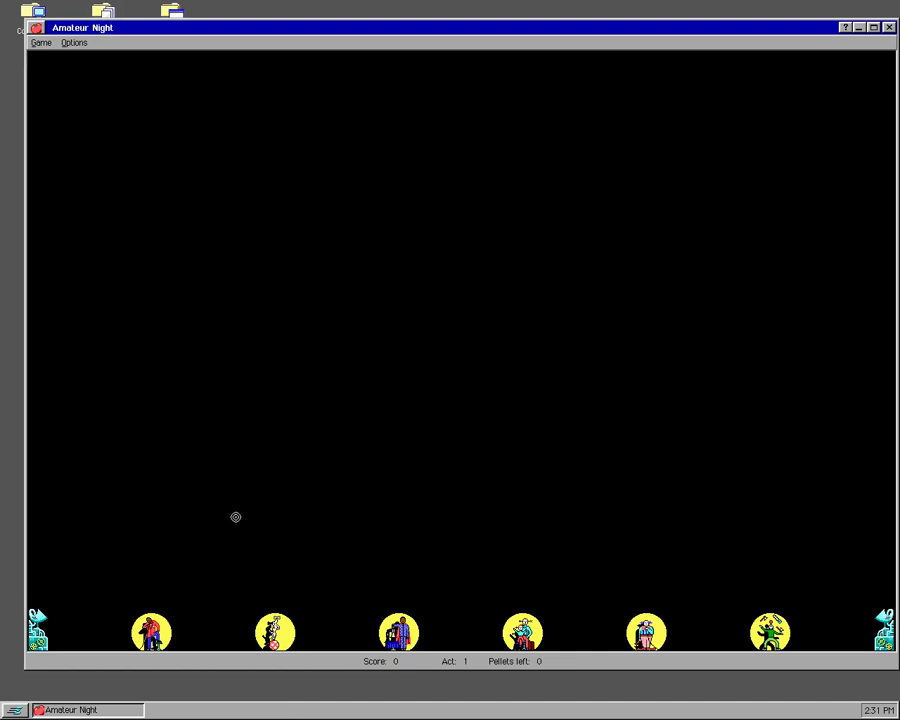
click(86, 44)
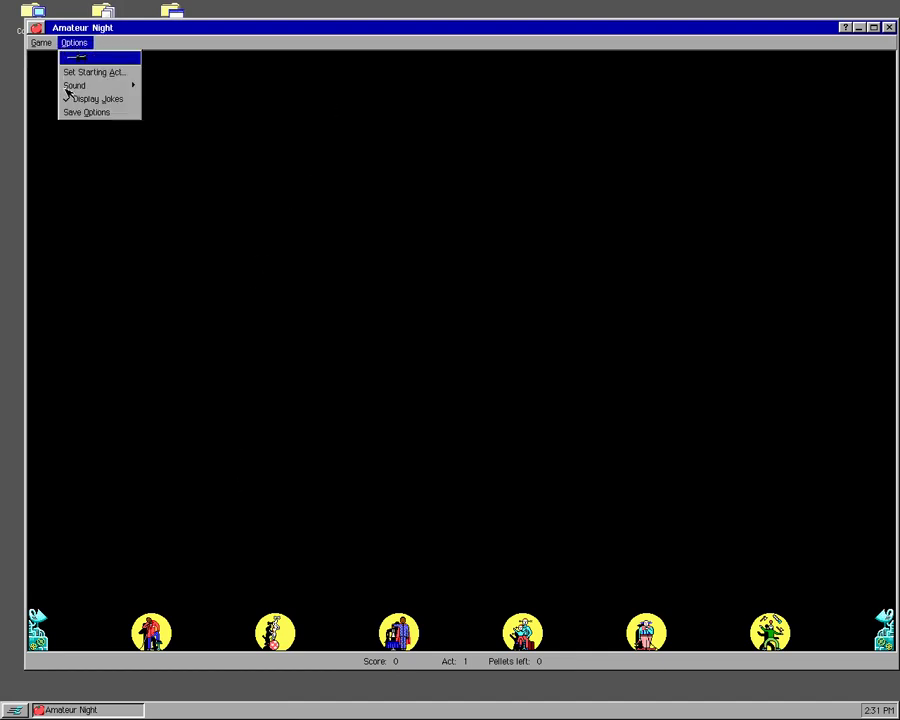
mouse_move(66, 90)
click(188, 103)
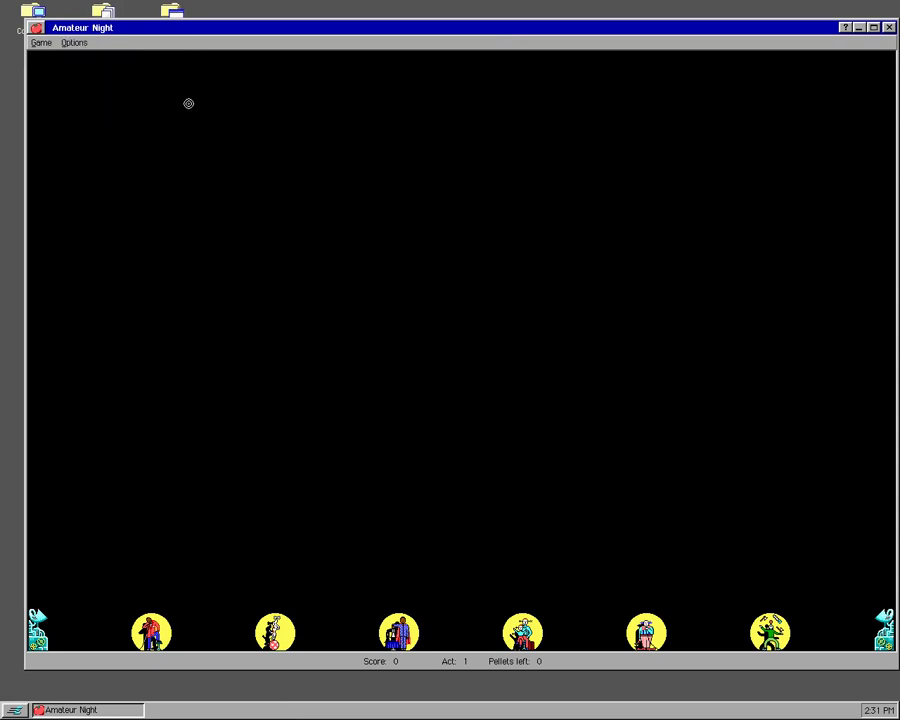
Step: Start a new game of Amateur Night and dismiss the opening joke
click(42, 42)
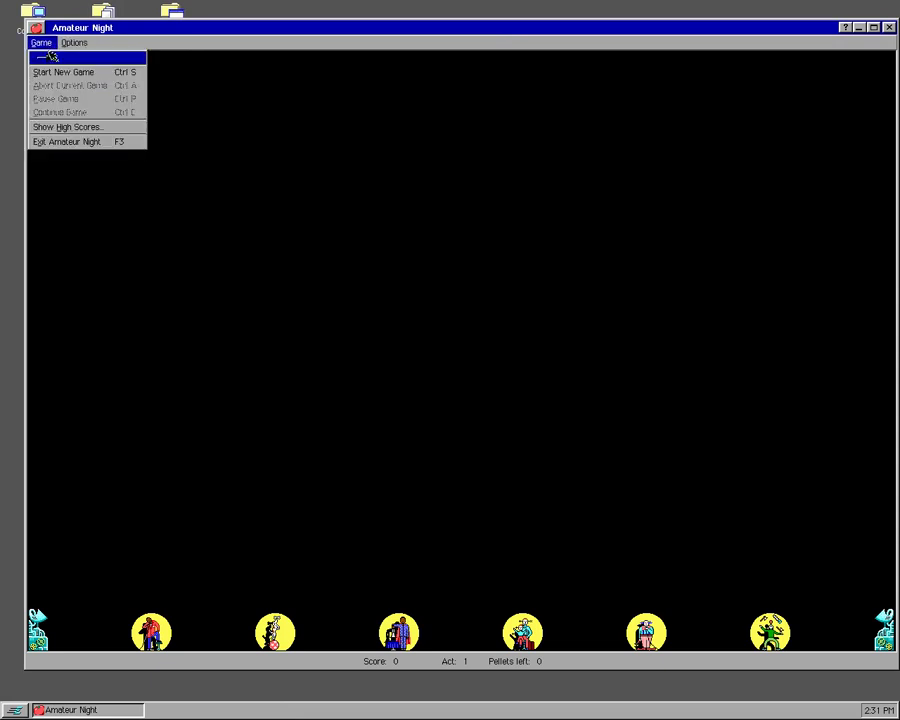
click(60, 73)
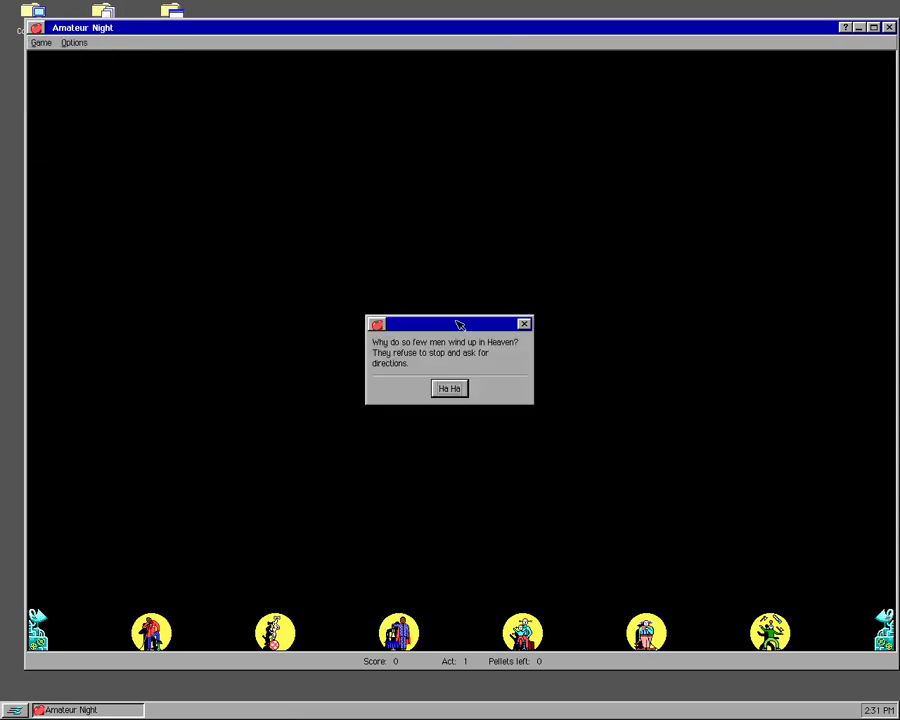
click(449, 388)
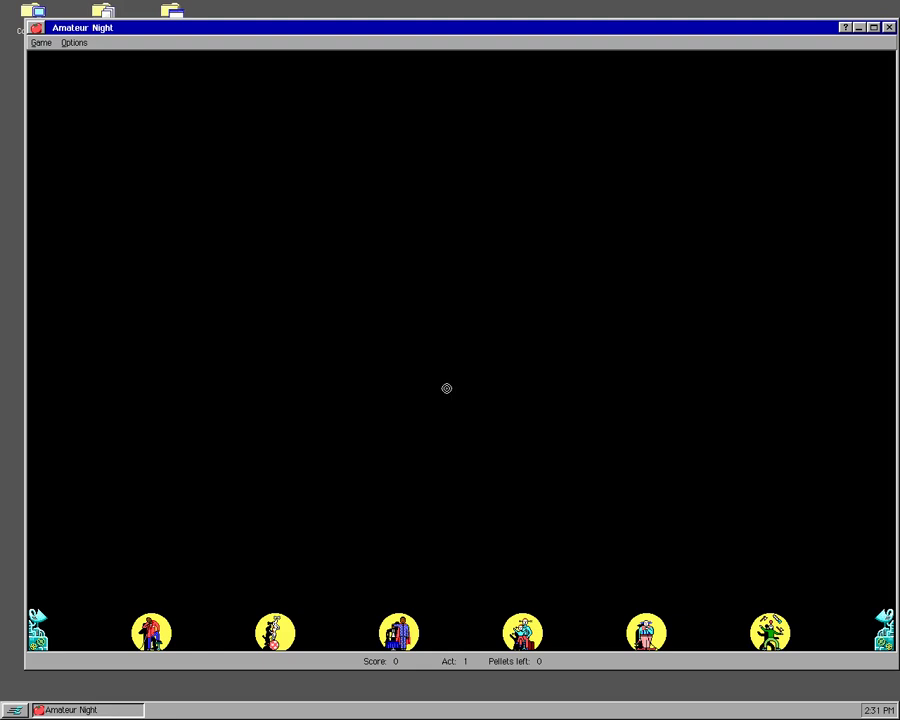
Step: Fire pellets across the upper part of the Amateur Night playfield to intercept the falling objects in Act 1
click(306, 380)
click(347, 77)
click(385, 100)
click(393, 114)
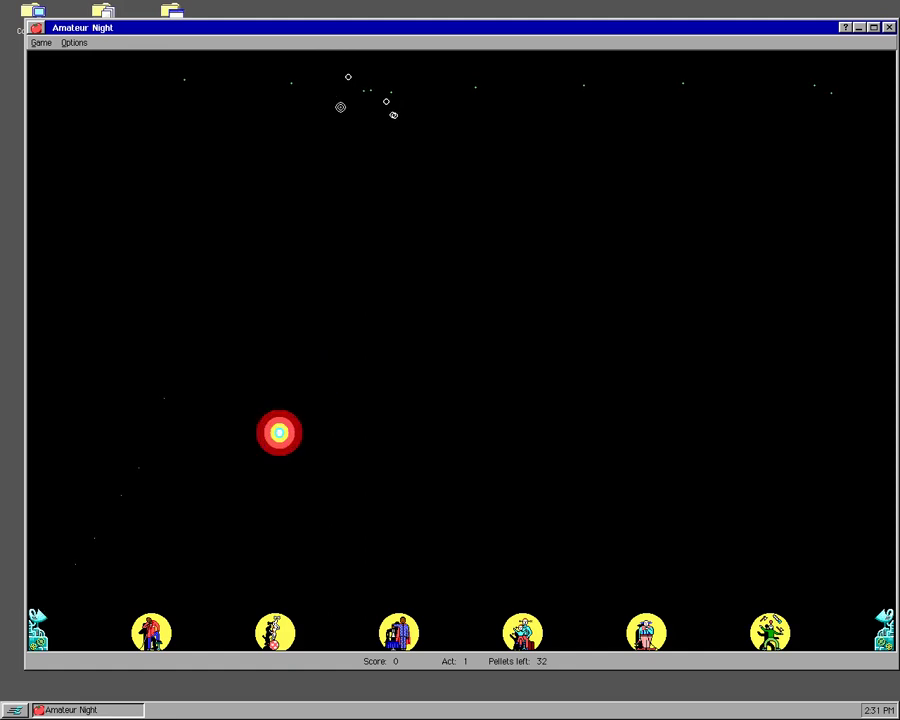
click(200, 114)
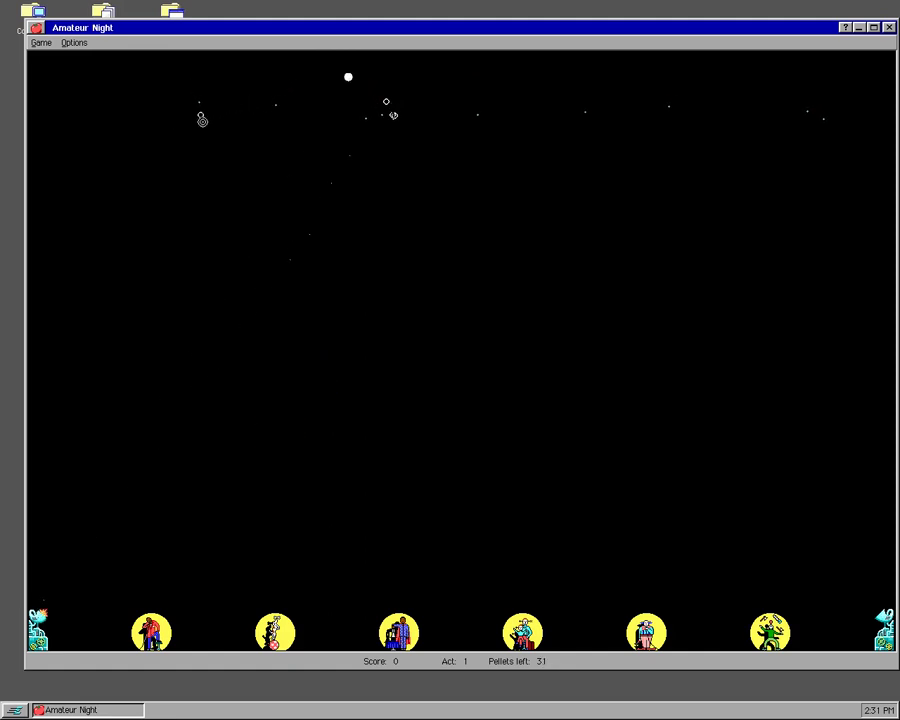
click(432, 178)
click(374, 173)
click(380, 164)
click(378, 168)
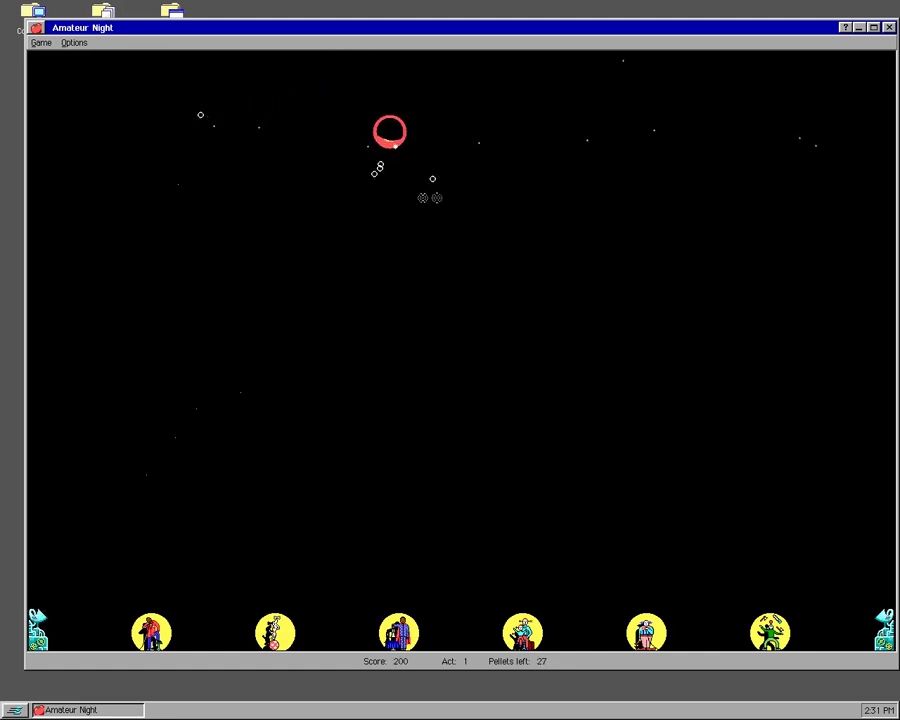
click(480, 195)
click(789, 214)
click(832, 220)
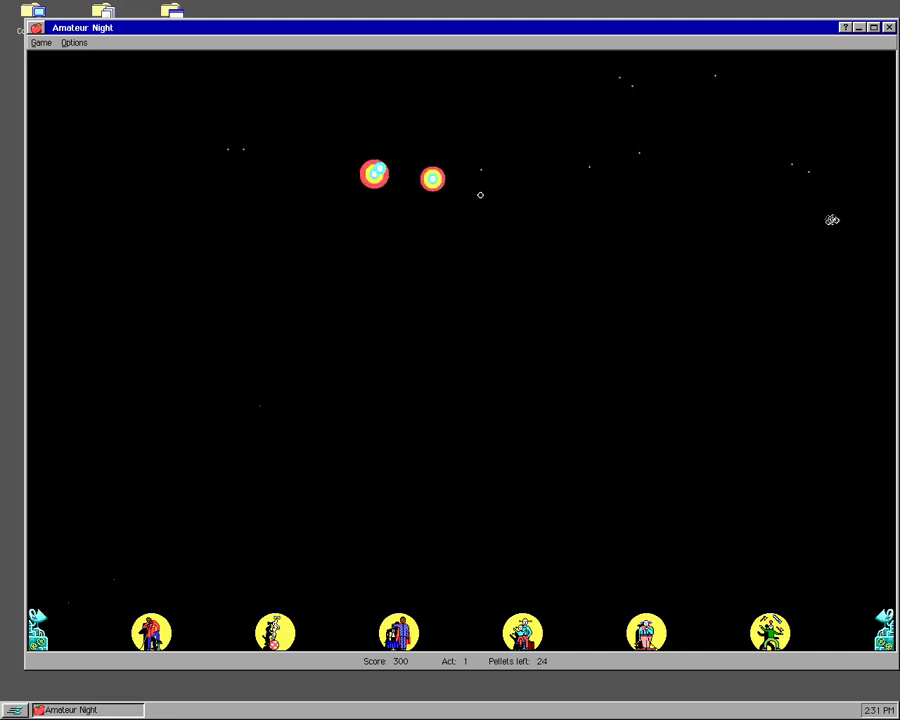
click(830, 220)
click(834, 220)
click(238, 200)
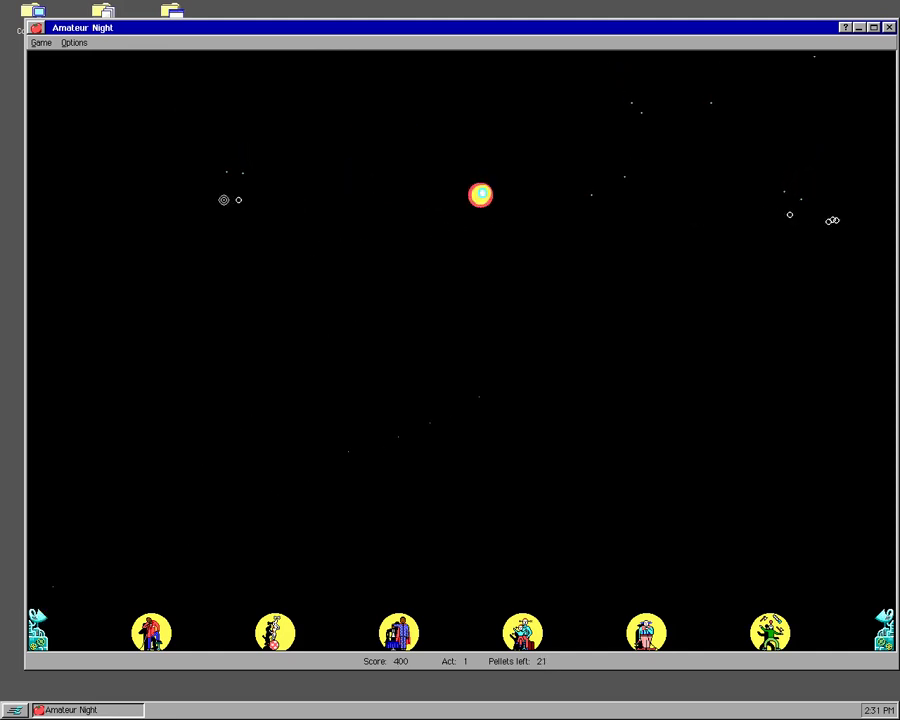
Step: Exit Amateur Night in the middle of the running game
click(74, 43)
click(38, 42)
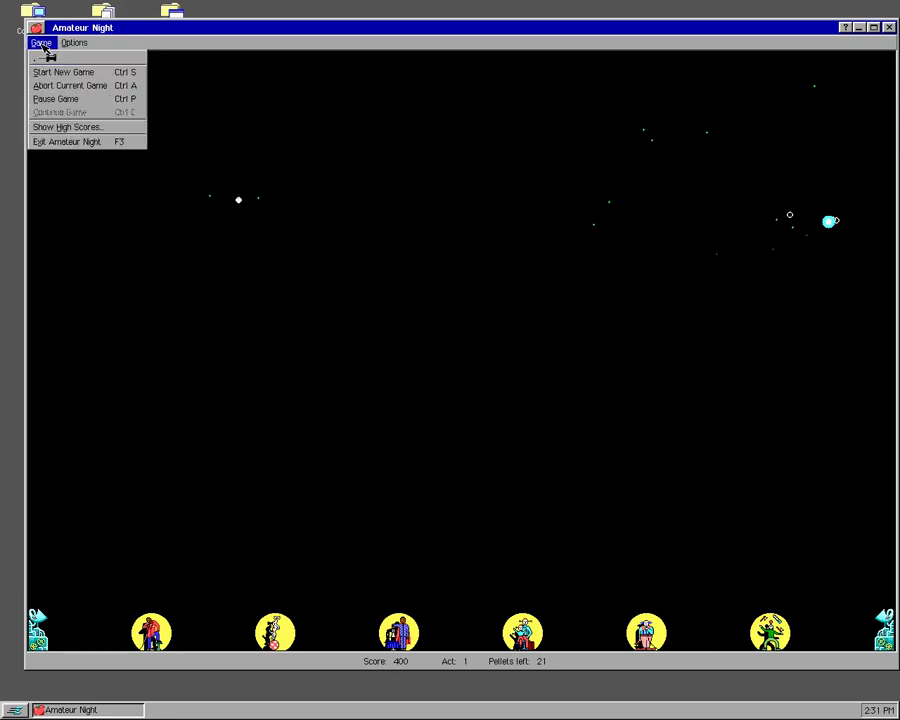
click(50, 143)
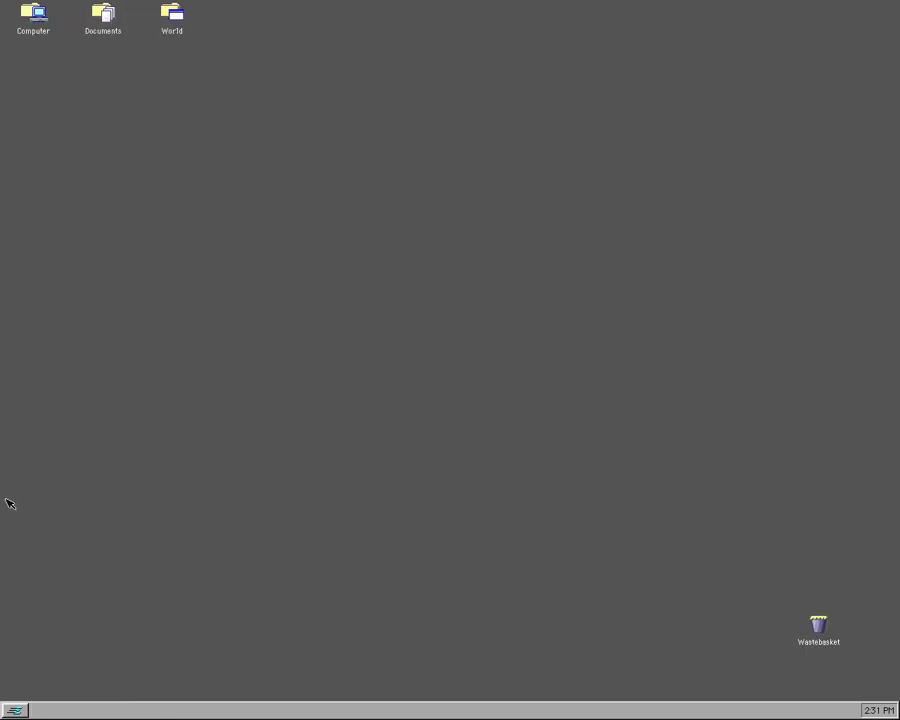
Step: Launch the Email program from the bundled Internet programs
click(15, 711)
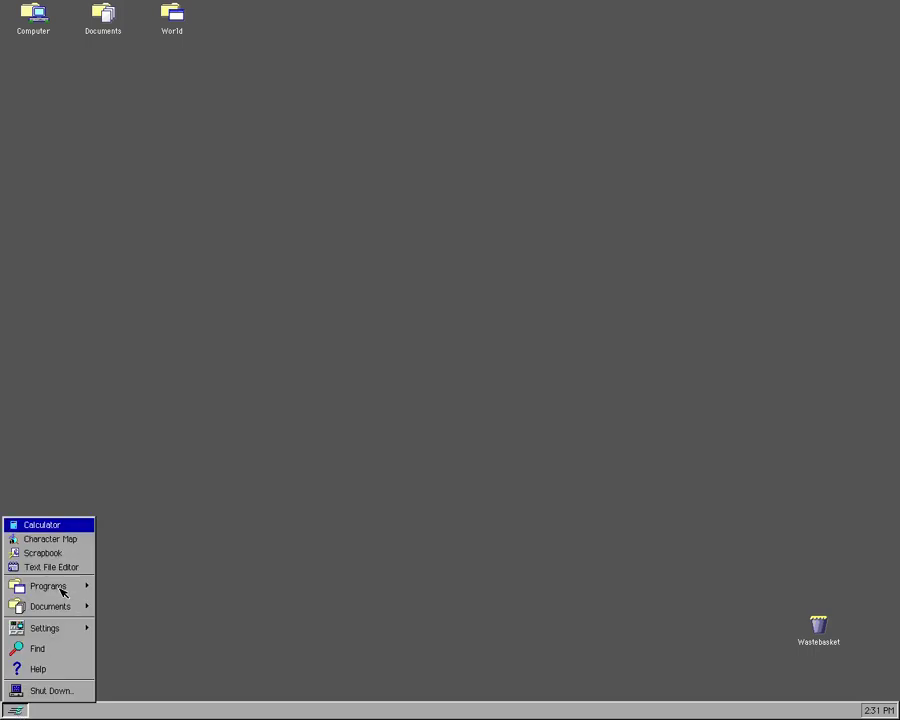
mouse_move(62, 589)
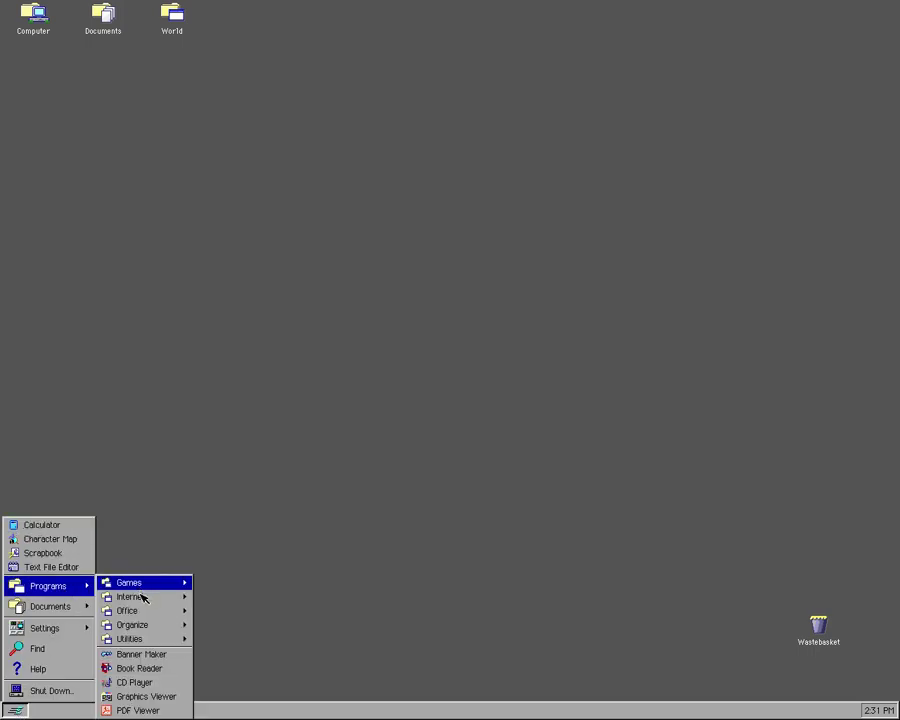
mouse_move(143, 597)
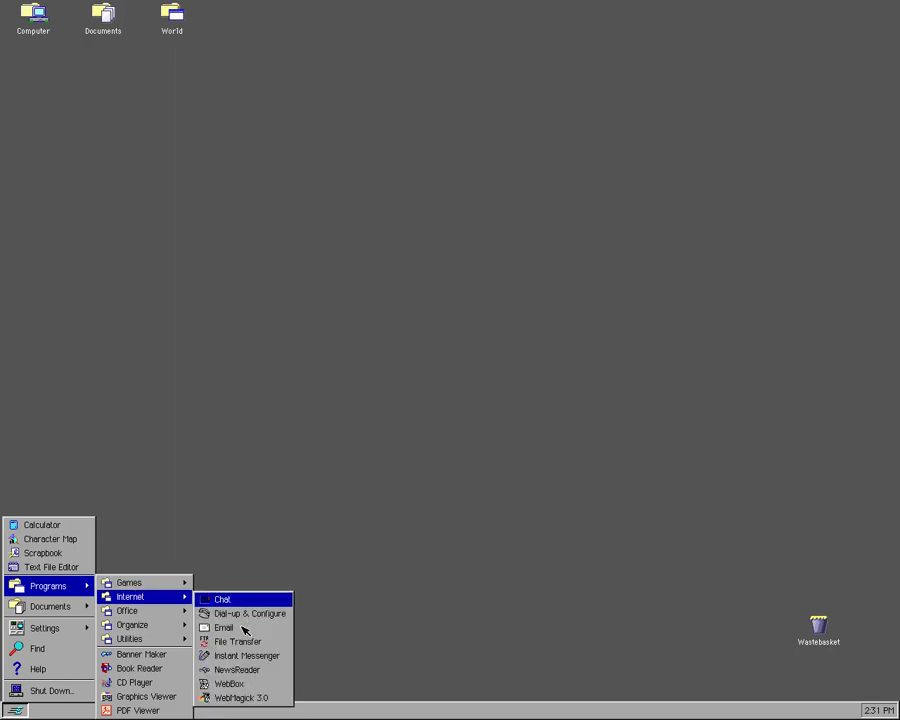
click(240, 628)
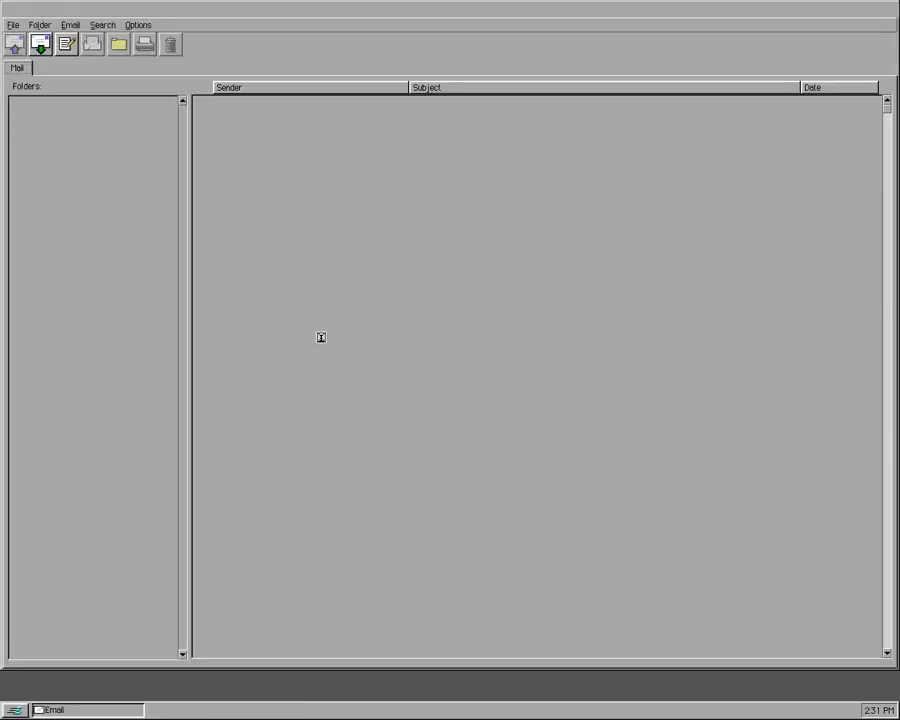
Step: Look through the commands available in Email without changing anything, and exit the program
click(139, 25)
click(84, 25)
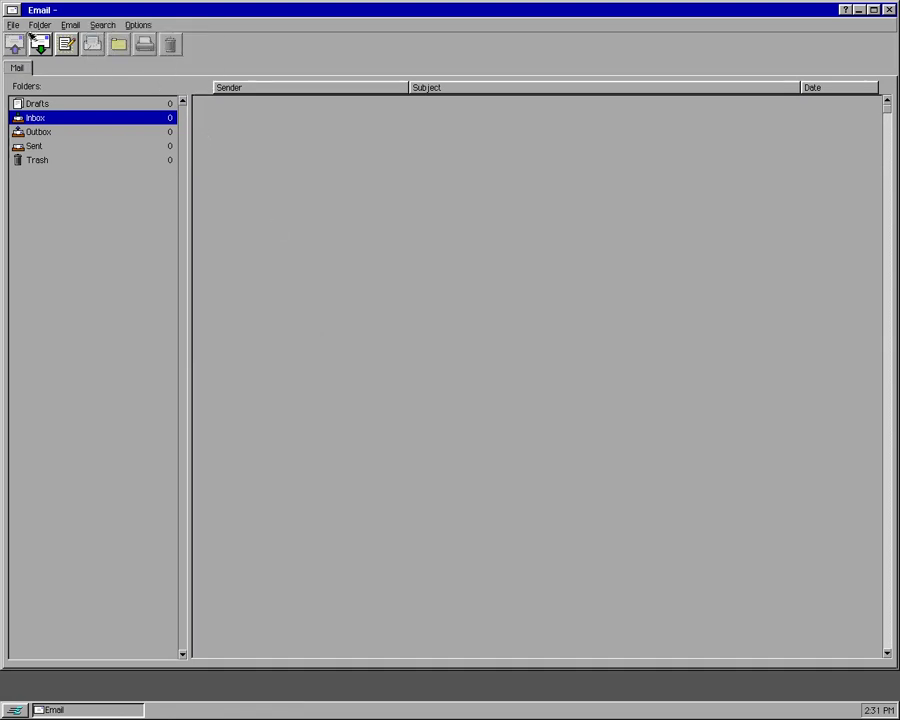
click(40, 26)
click(17, 27)
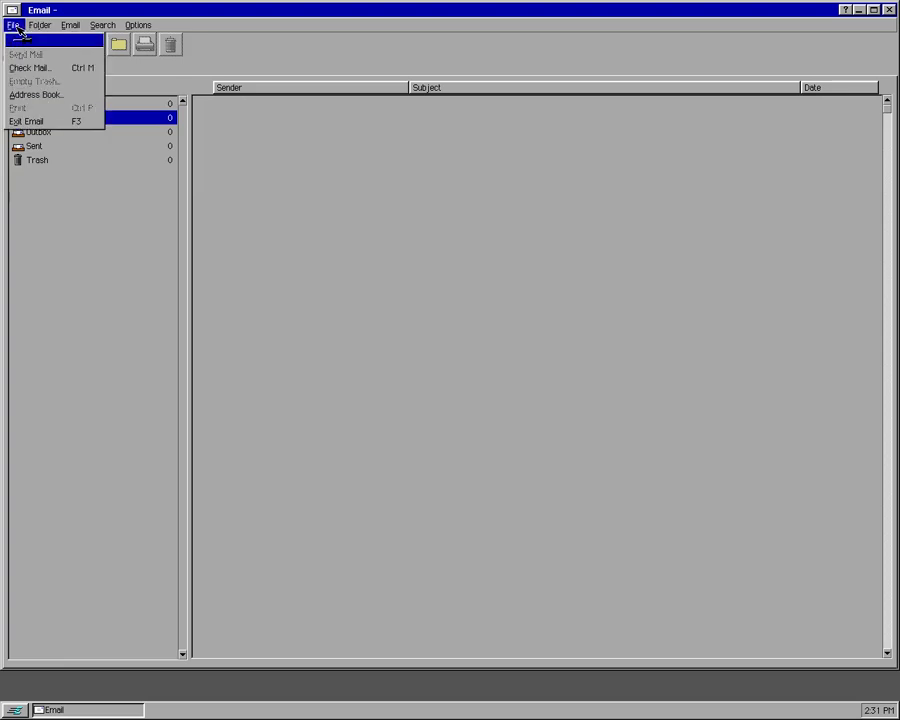
click(28, 121)
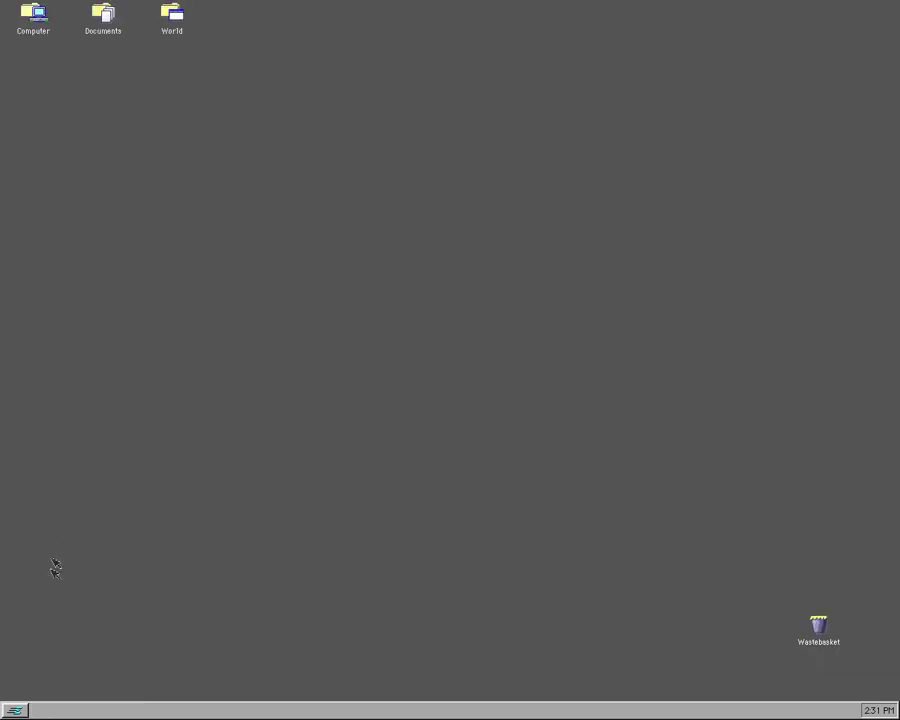
Step: Launch the File Transfer program and close it again without setting up a connection
click(19, 706)
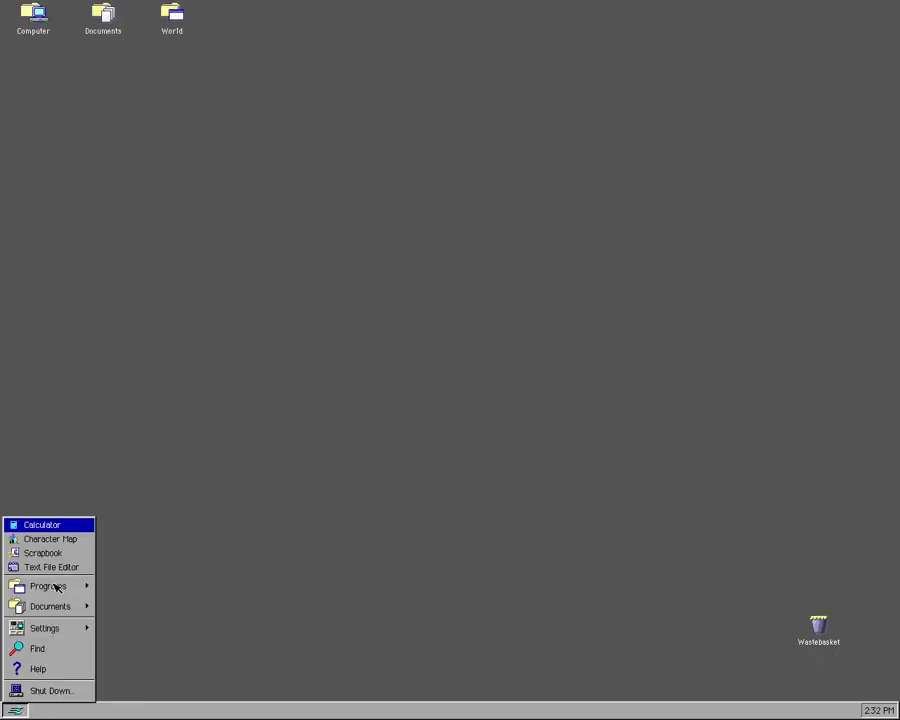
mouse_move(156, 595)
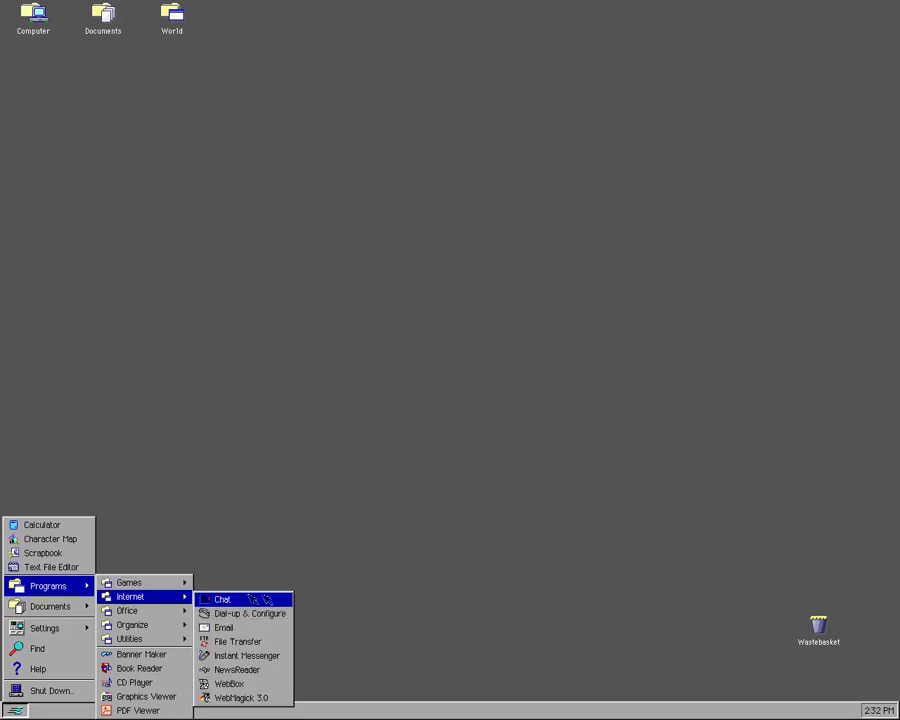
click(240, 641)
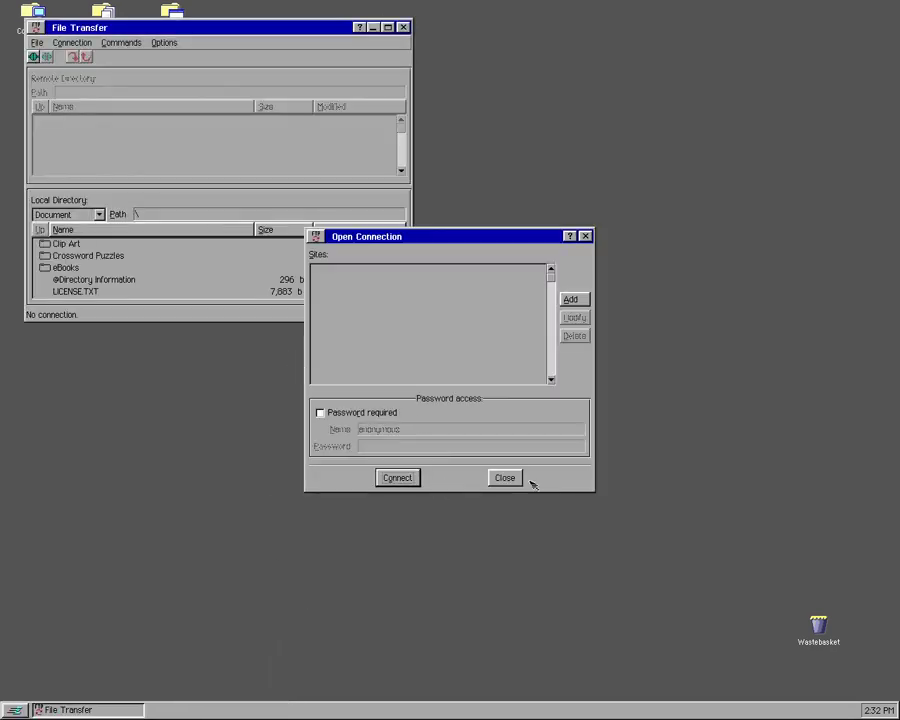
click(505, 478)
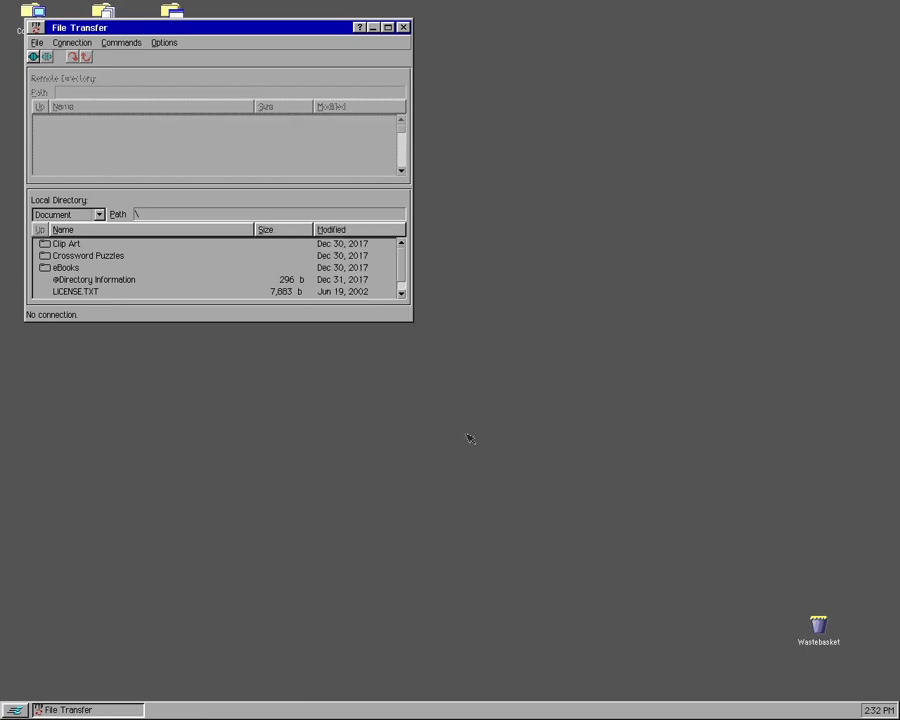
click(403, 27)
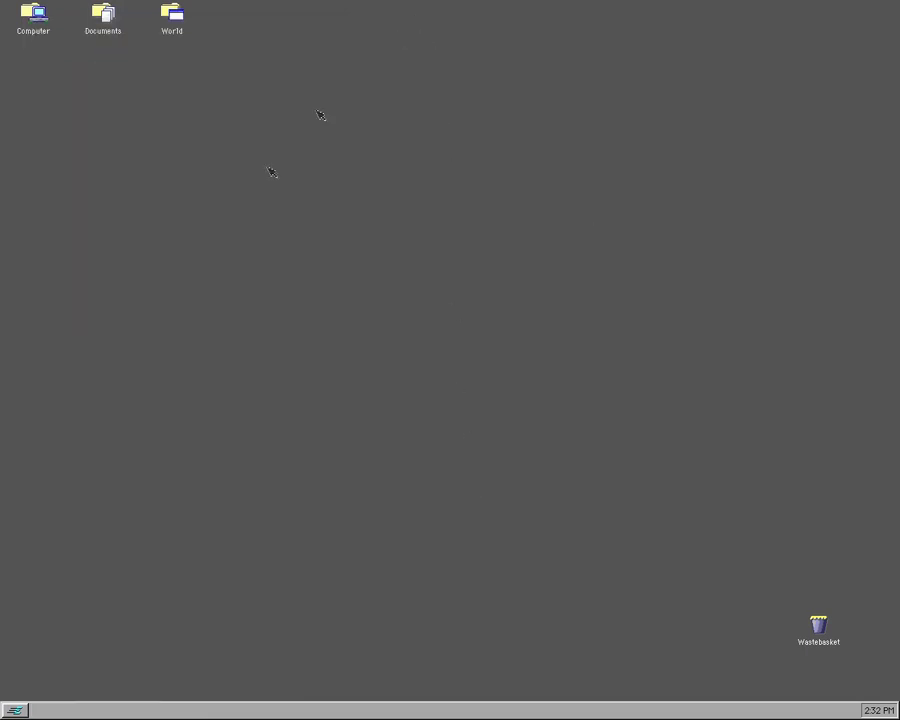
Step: Launch the WebMagick 3.0 web browser from the bundled Internet programs
click(17, 710)
mouse_move(70, 583)
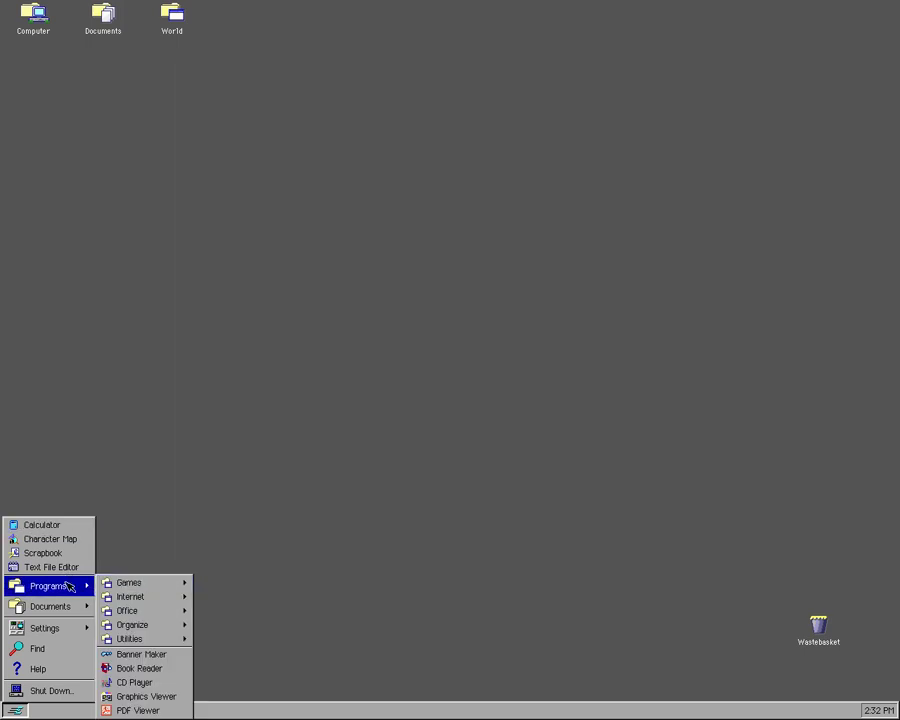
mouse_move(148, 597)
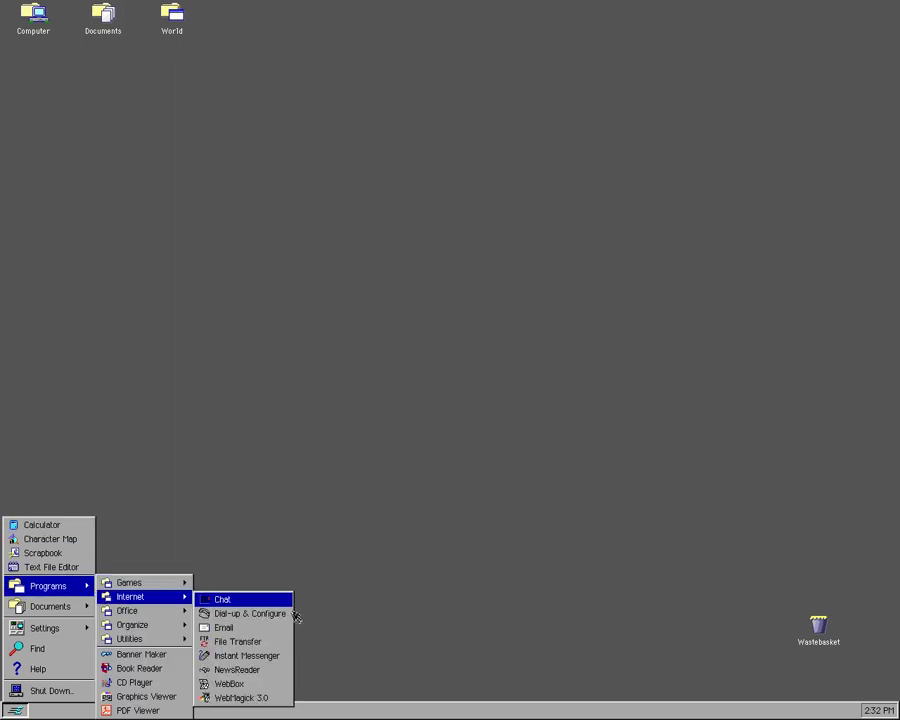
click(240, 697)
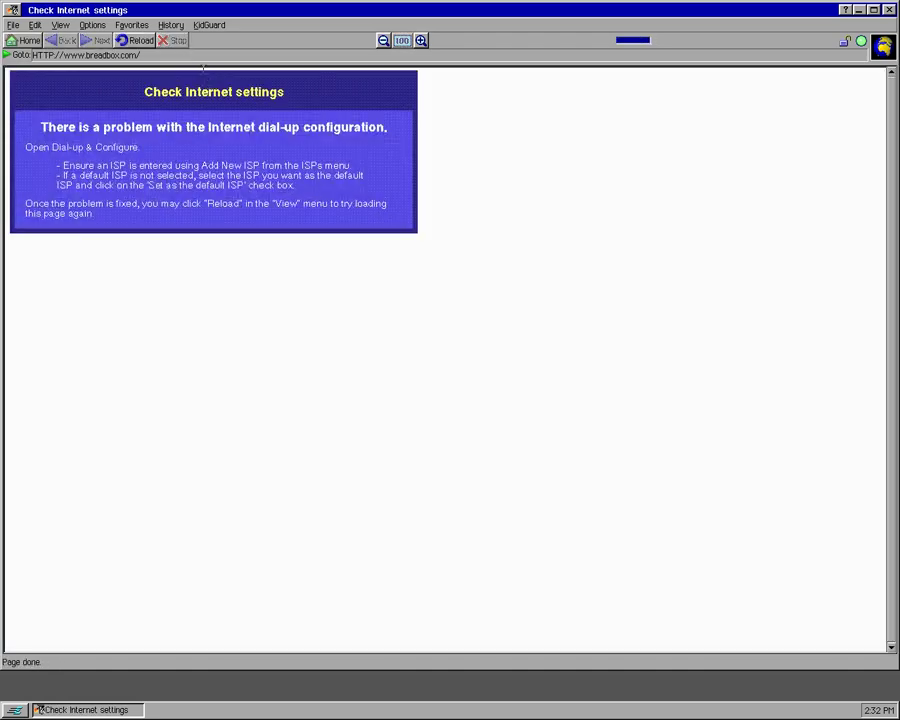
Step: Examine WebMagick's KidGuard options and its Miscellaneous settings for home page, cache sizes and proxy server without changing them
click(210, 25)
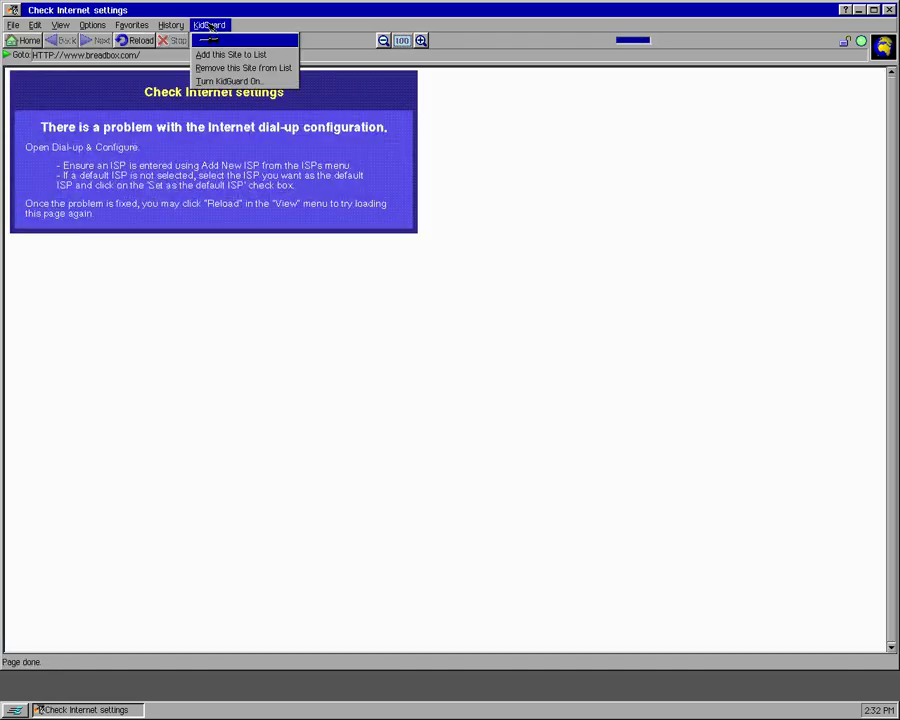
mouse_move(104, 29)
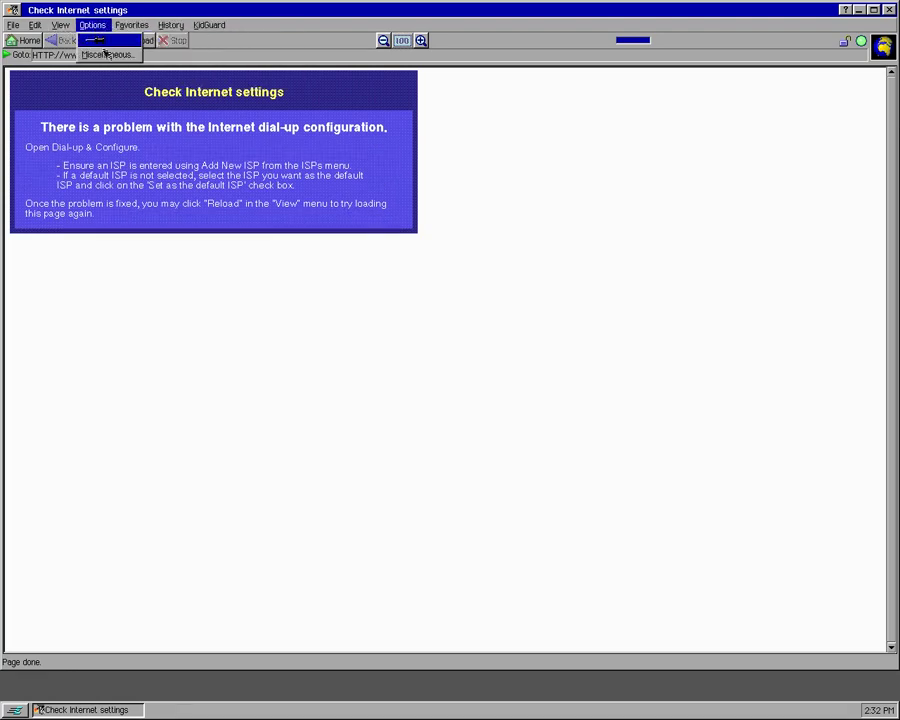
click(105, 54)
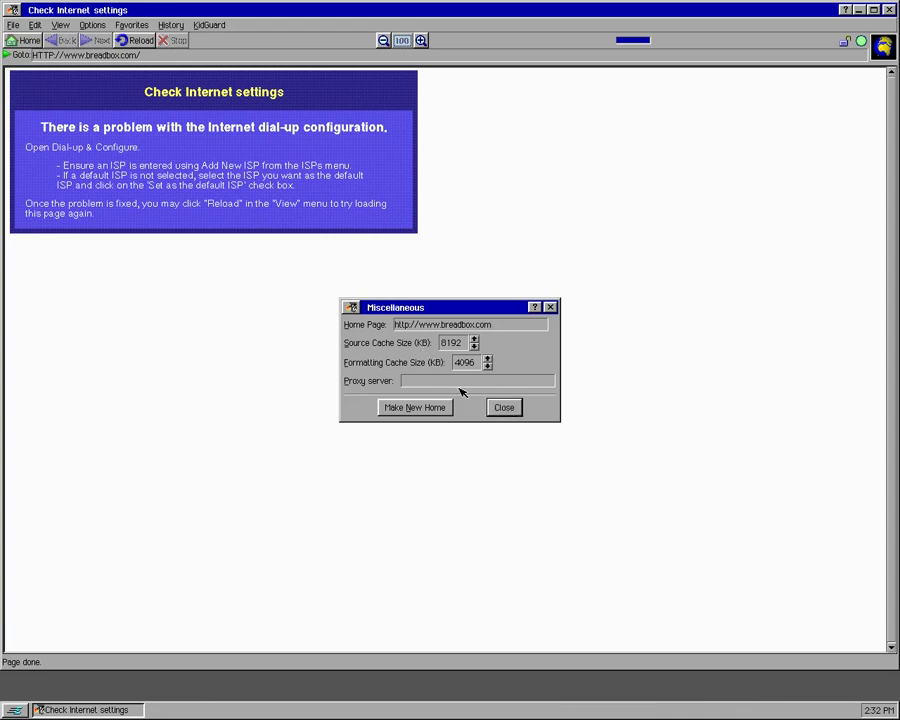
click(505, 407)
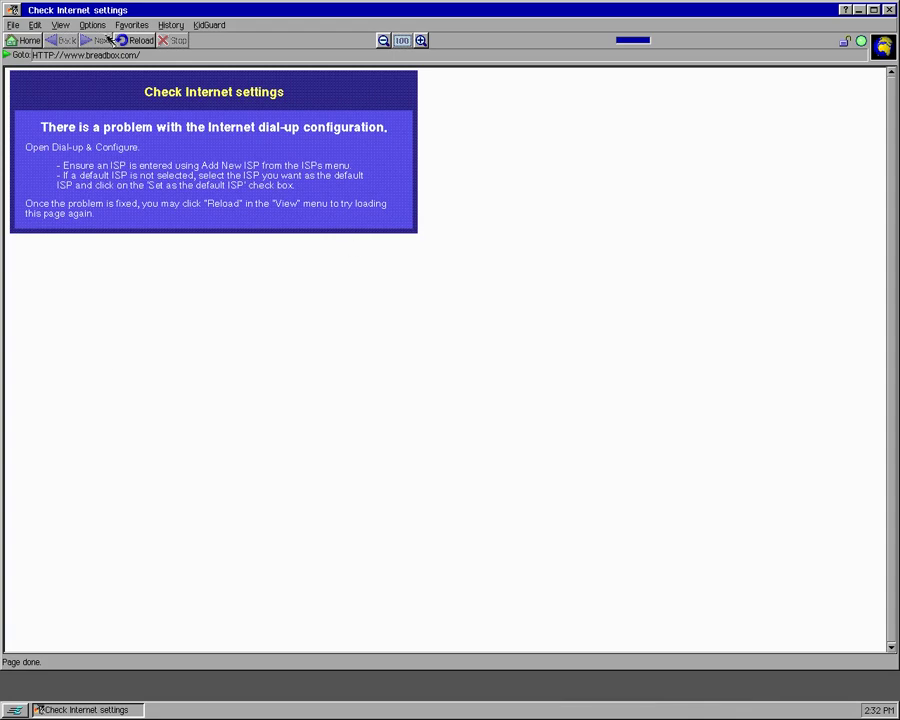
Step: View the About information of WebMagick and exit the browser
click(35, 25)
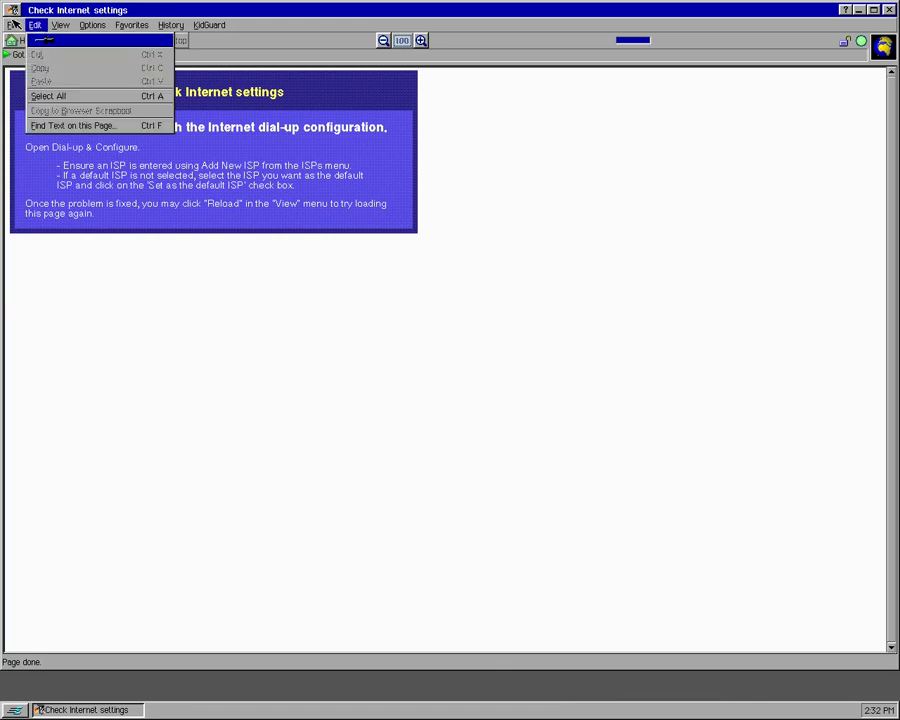
click(15, 24)
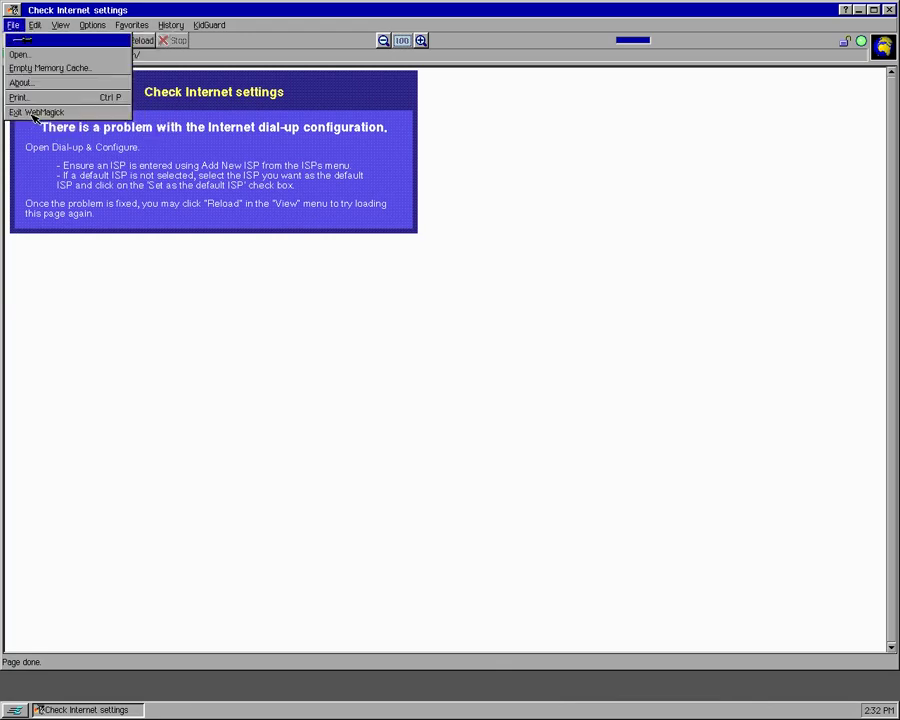
click(22, 82)
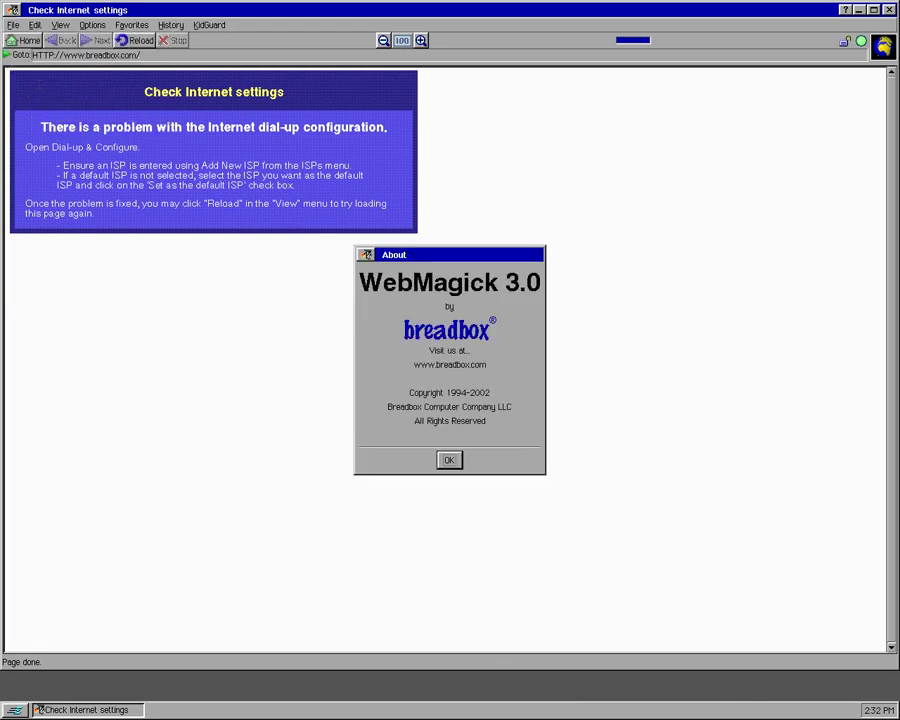
click(452, 459)
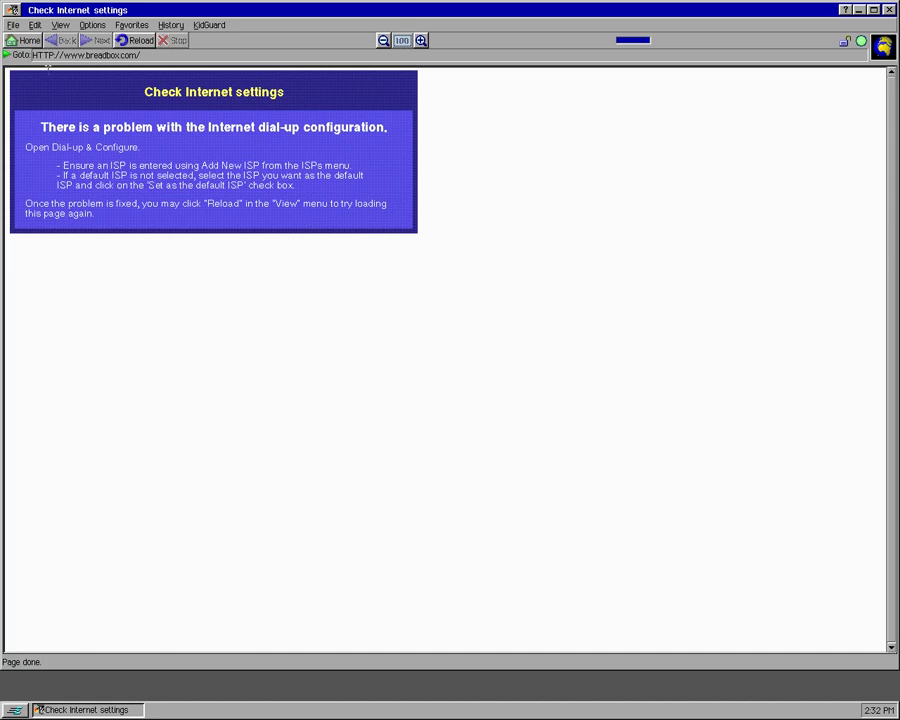
click(19, 31)
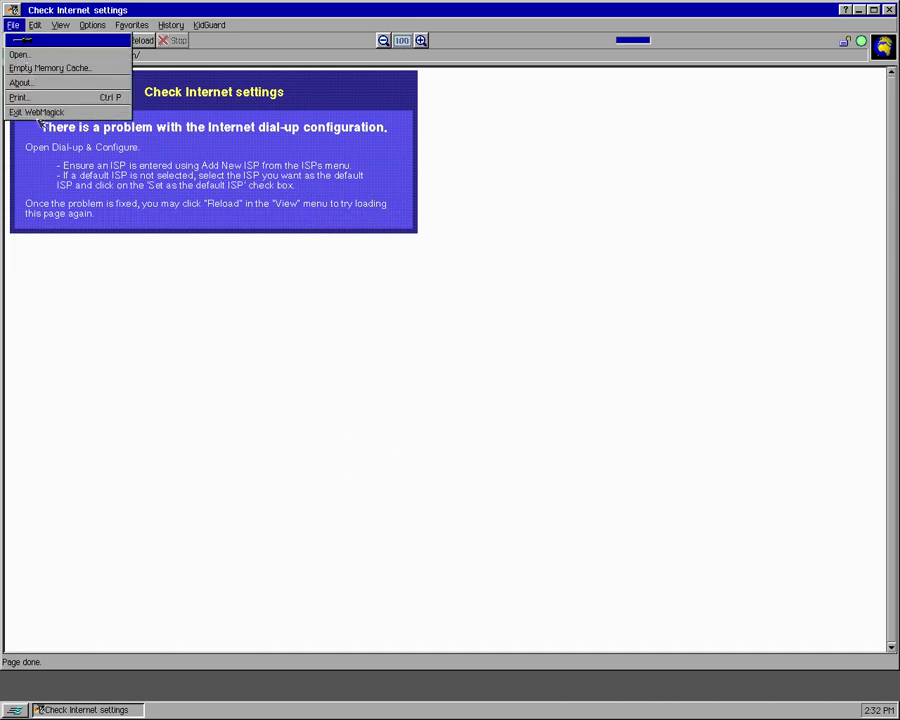
click(28, 84)
Step: Launch the Artist drawing program from the Office programs and create a new blank document
click(24, 708)
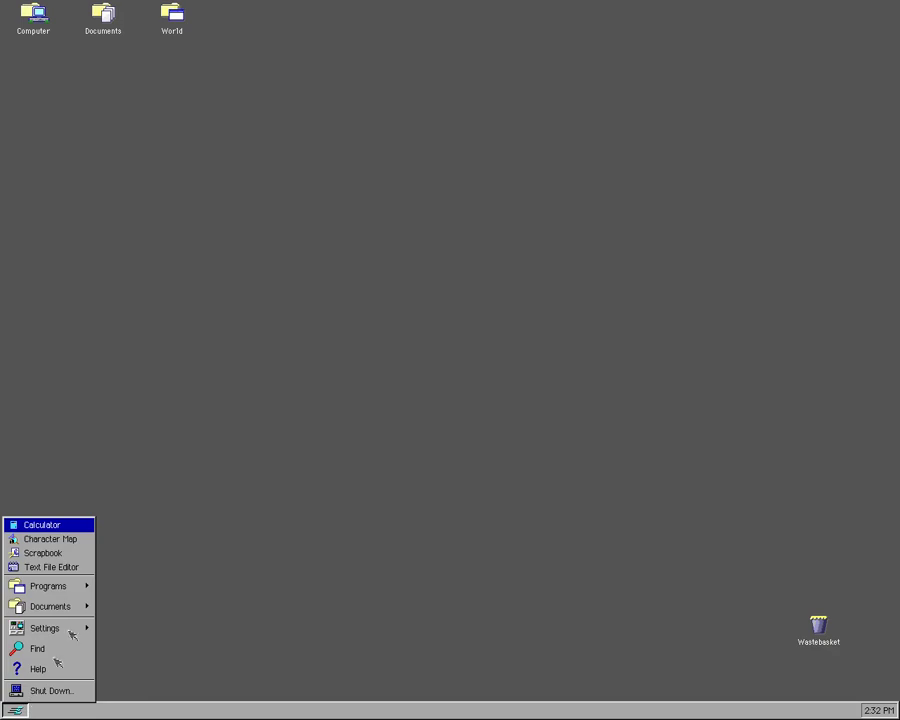
click(82, 588)
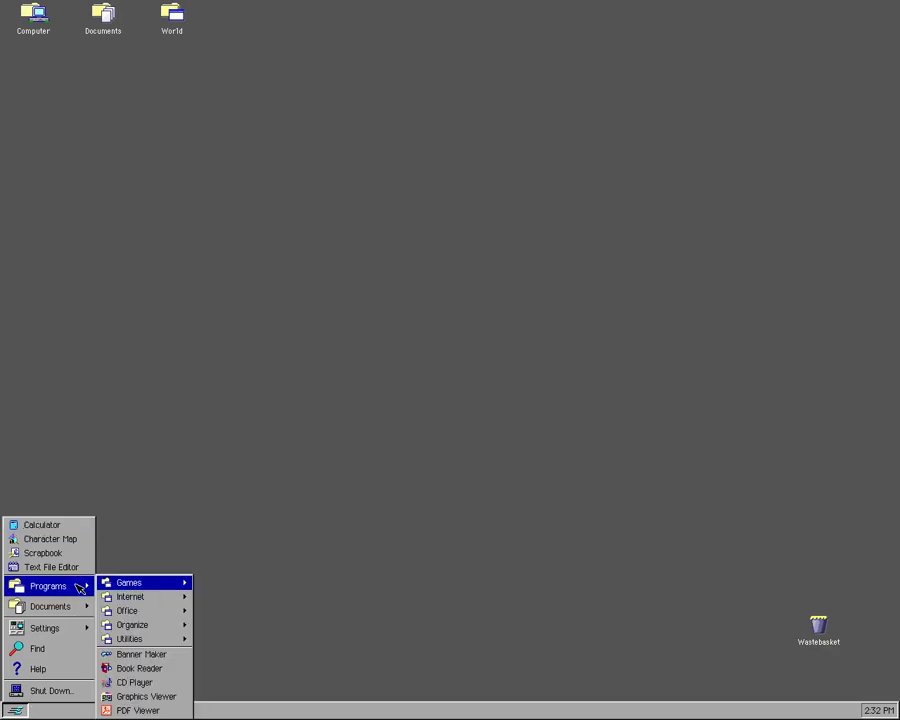
click(180, 611)
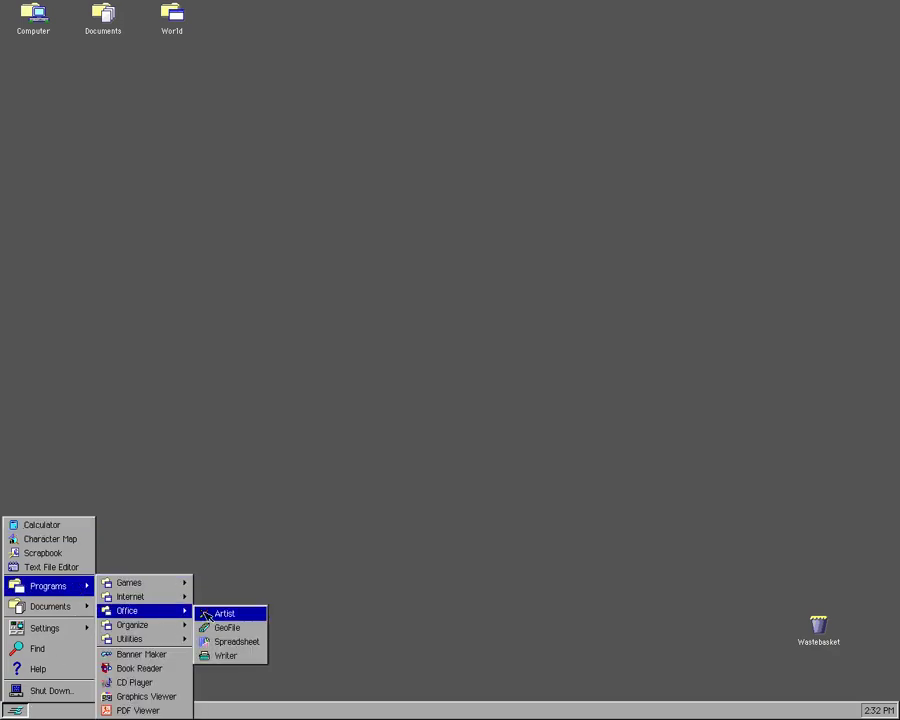
click(226, 614)
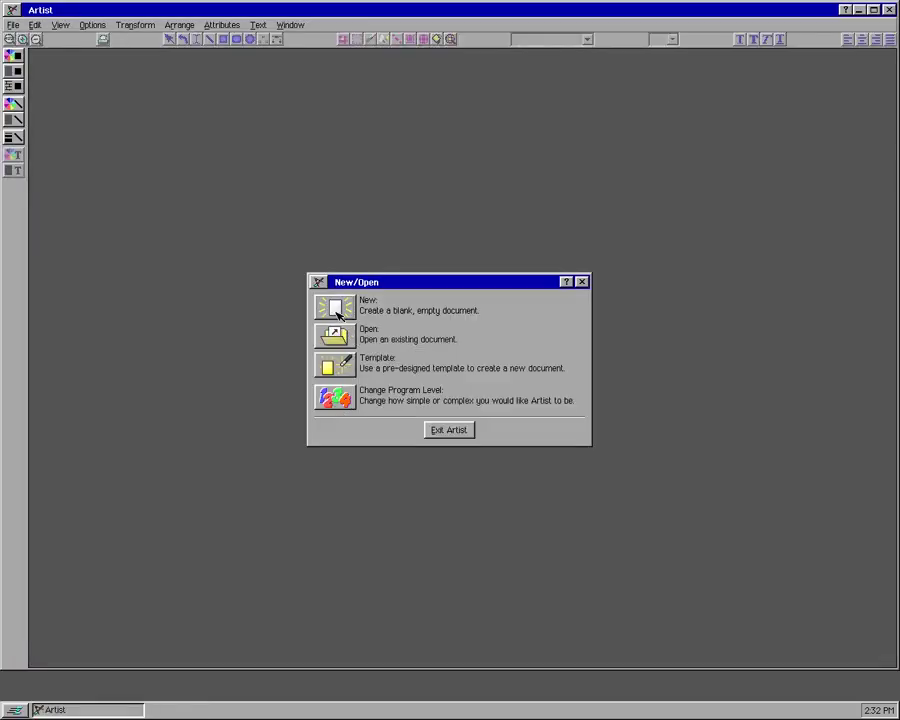
click(337, 311)
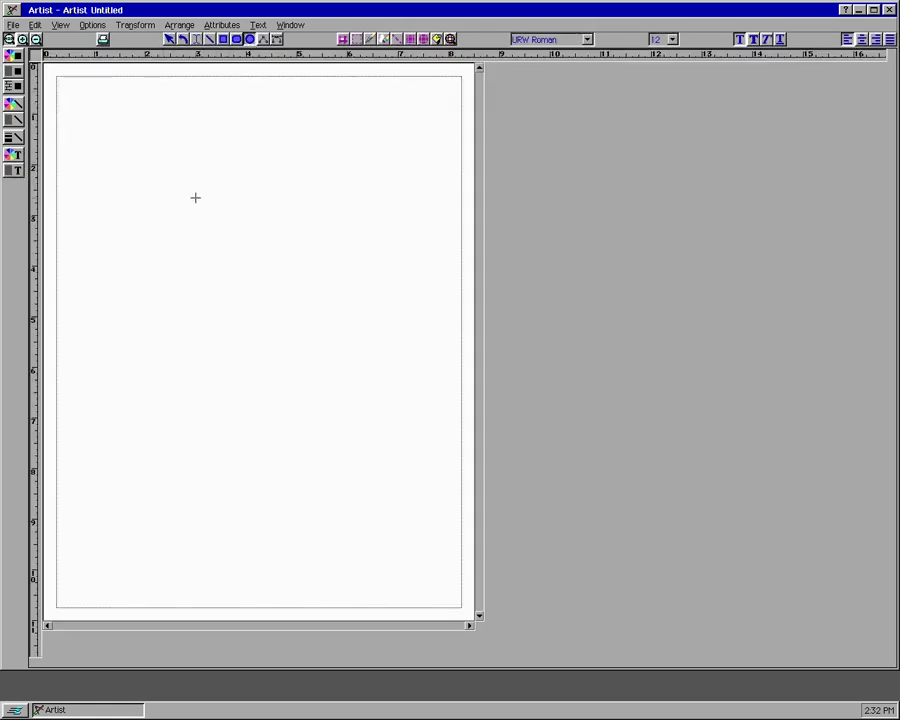
Step: Draw an ellipse about 2.6 by 2.9 inches above the page centre and a smaller one about 1.9 by 2.1 inches at its upper right
drag(195, 213, 326, 360)
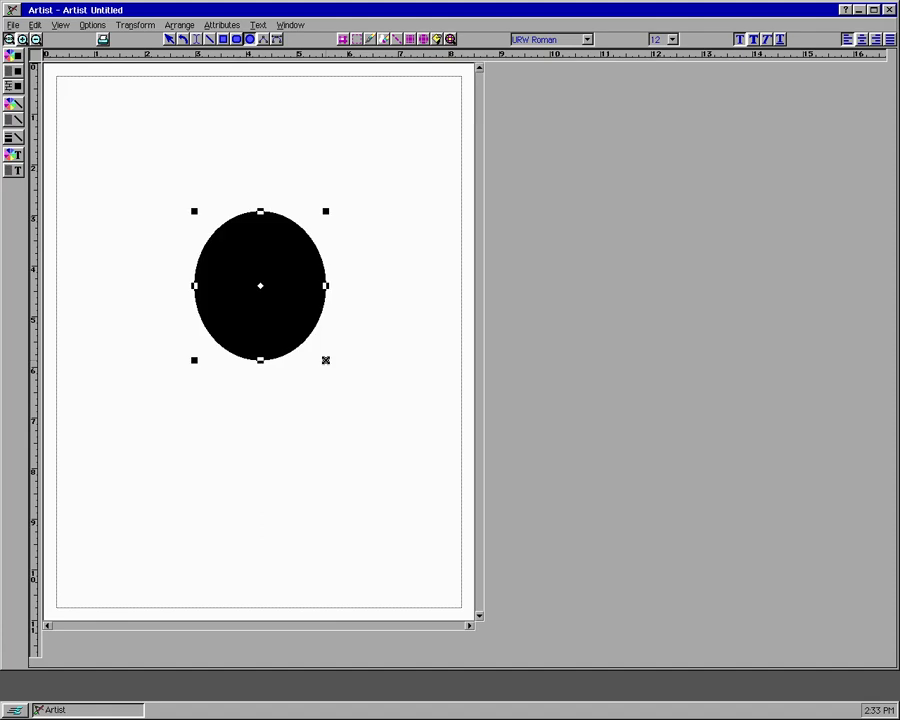
drag(292, 251, 390, 143)
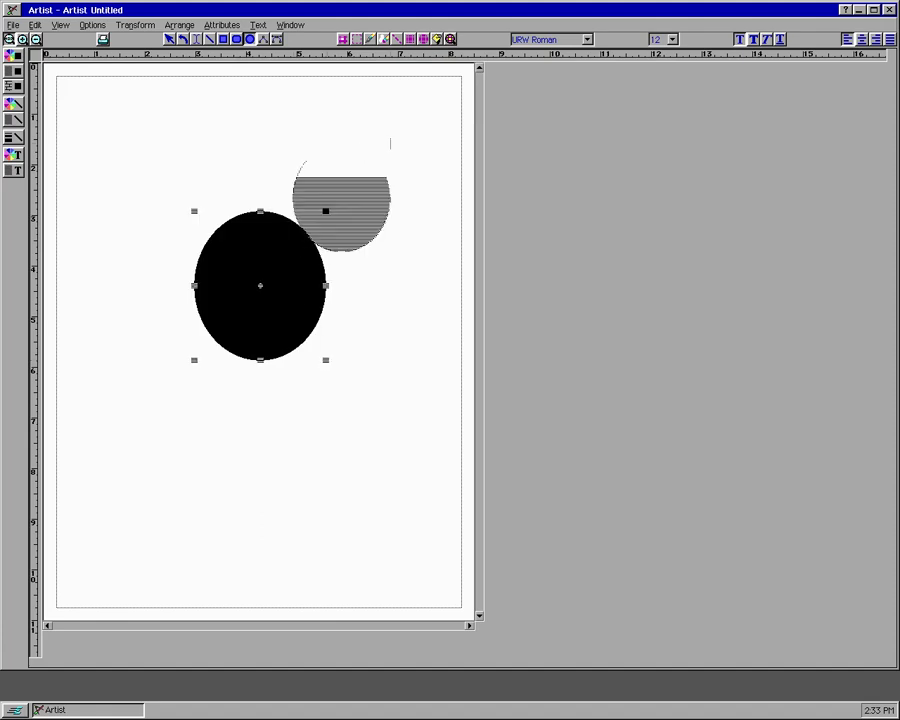
Step: Draw a rectangle about 1.3 by 1 inch in the upper-left part of the page and fill it with light red
click(223, 39)
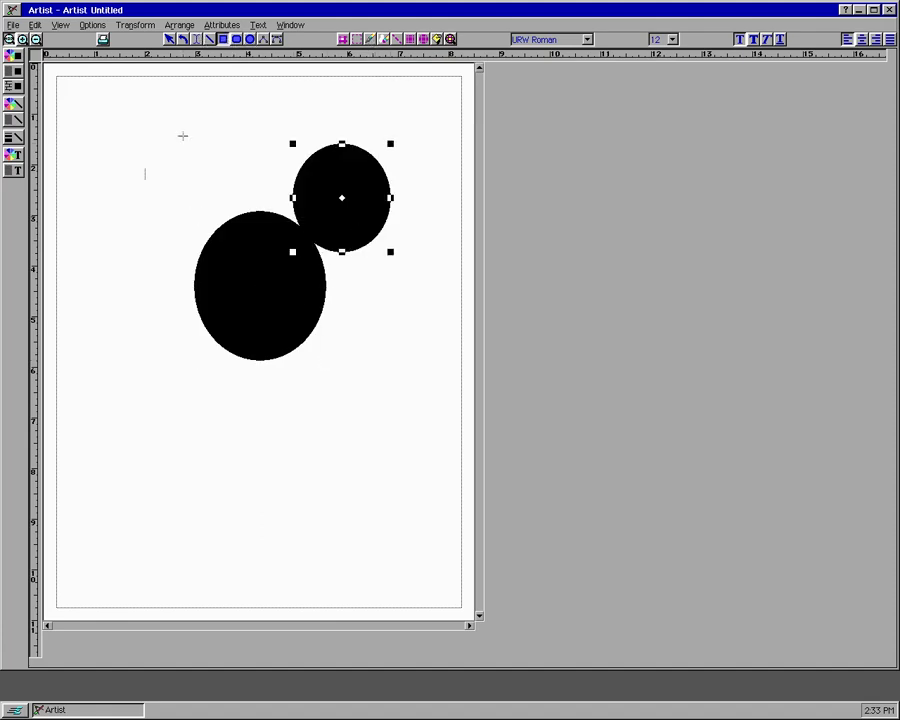
drag(103, 164, 169, 214)
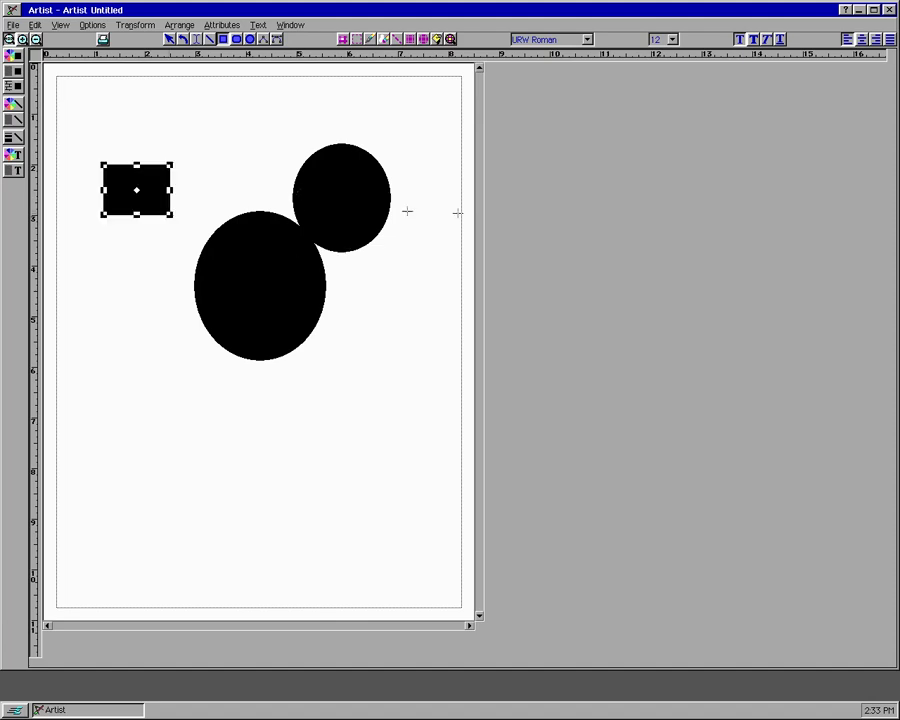
click(9, 55)
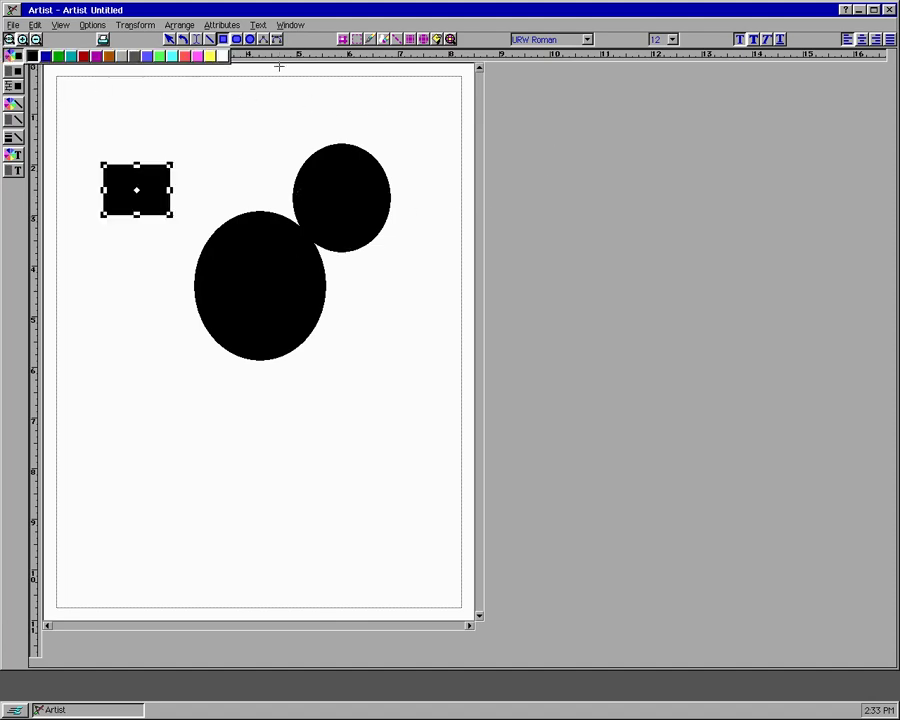
click(183, 56)
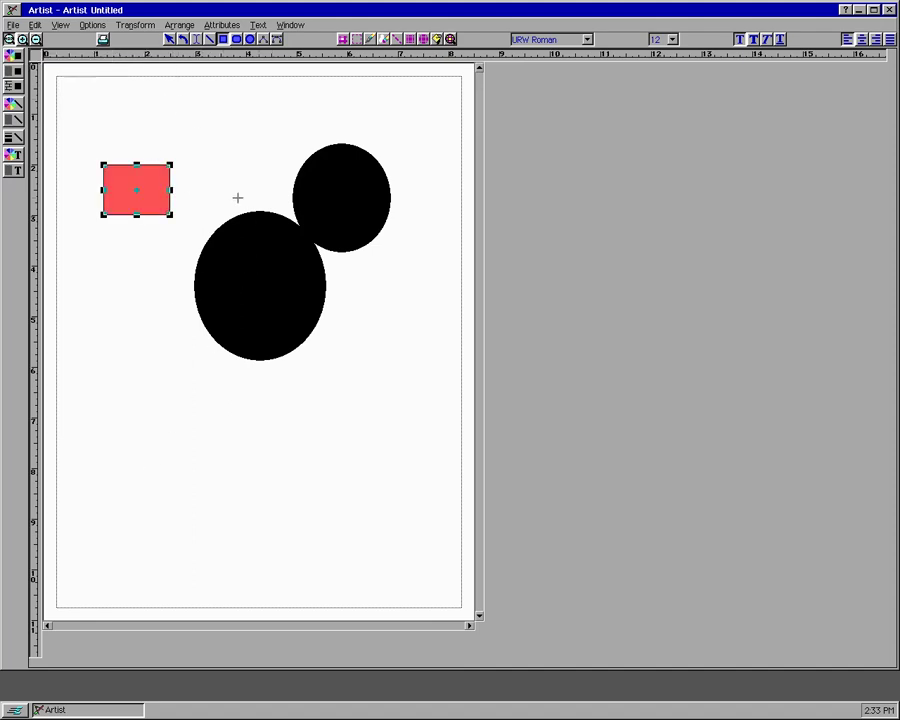
Step: Move the larger ellipse to the lower-left part of the page and fill it with dark red
click(271, 311)
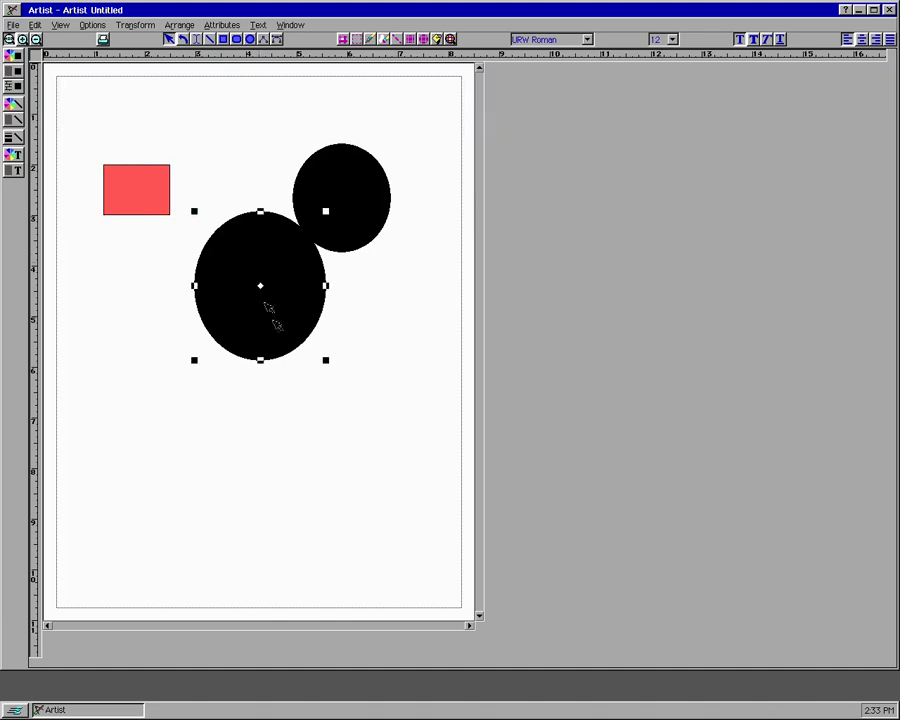
drag(269, 312, 155, 515)
click(268, 295)
drag(258, 284, 147, 515)
click(14, 54)
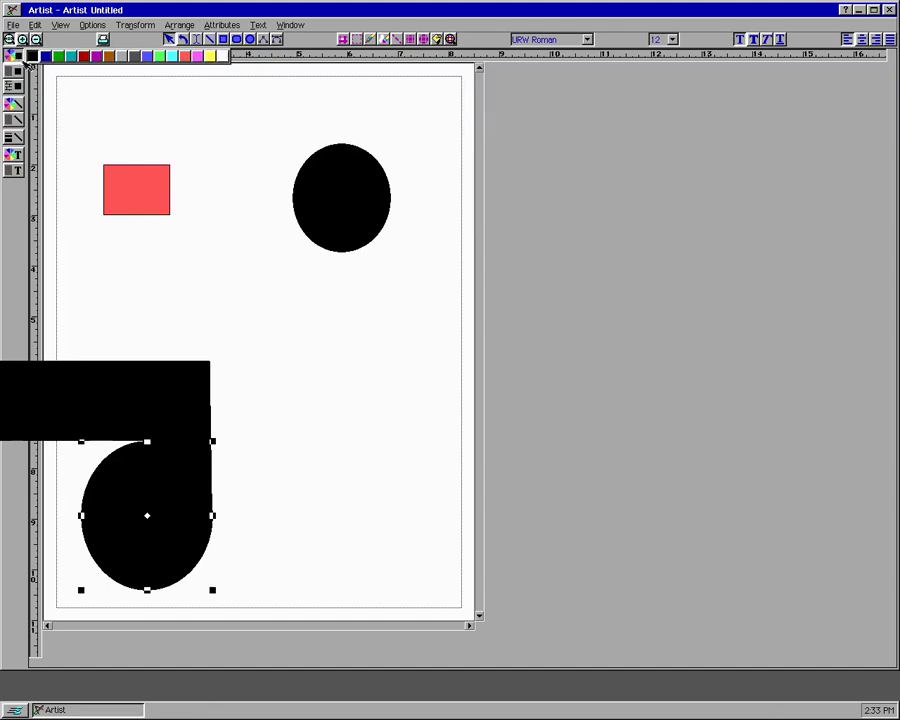
click(83, 55)
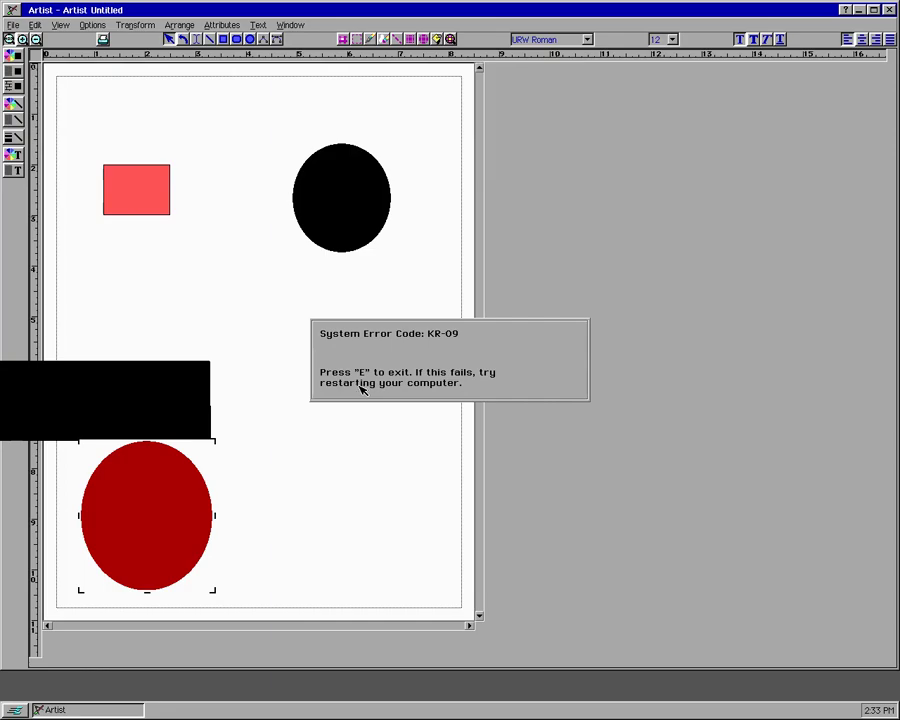
Step: Exit from the system error to the DOS prompt and restart the desktop with the command ensemble, choosing a normal start
key(e)
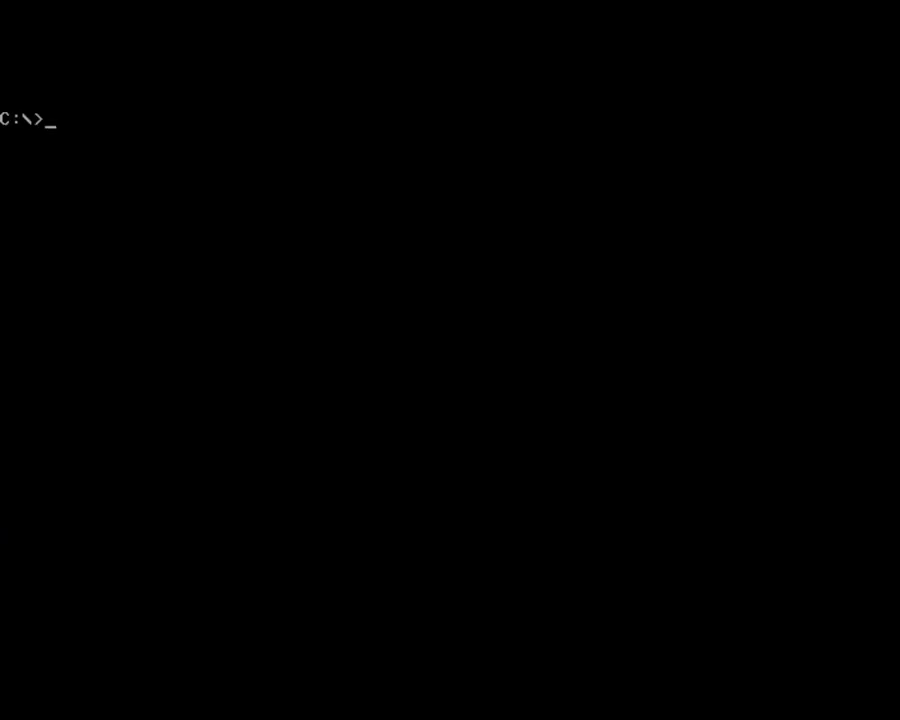
text(ensemble)
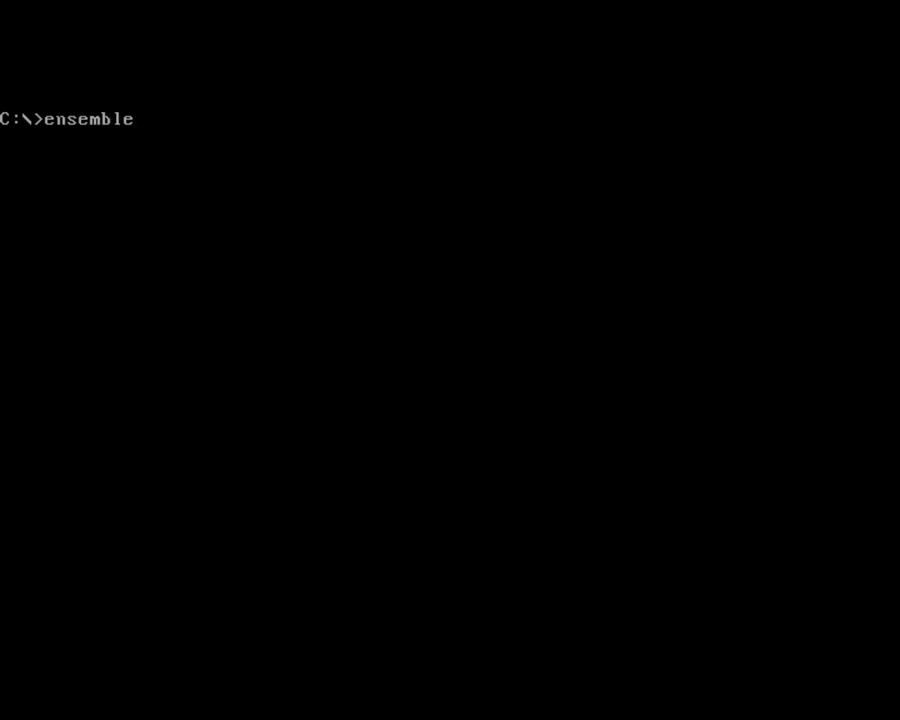
key(Return)
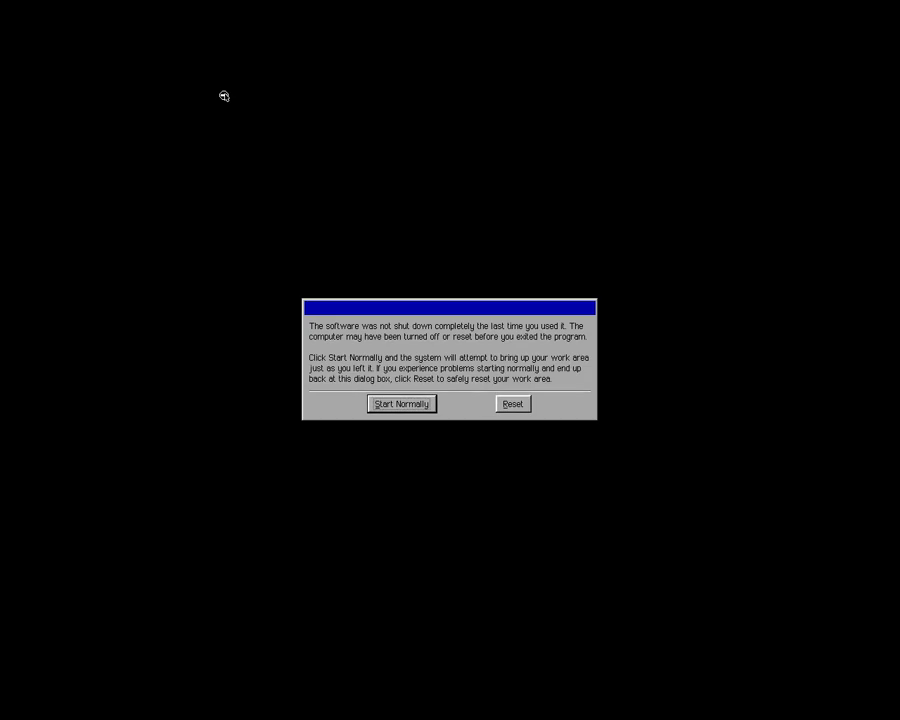
click(407, 404)
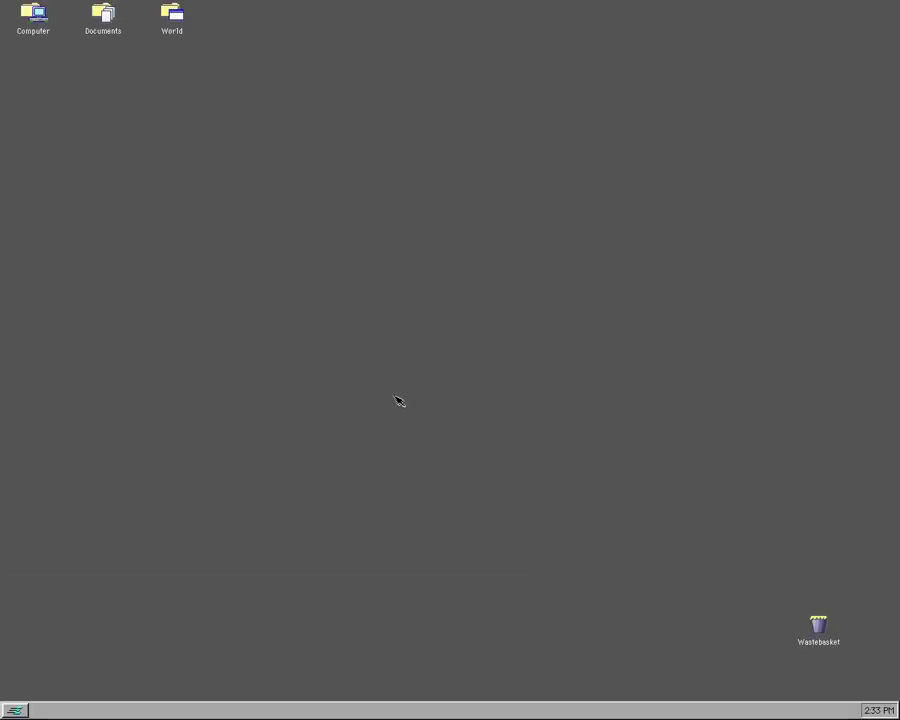
Step: Write "GRRRRRRRRRRR!!!!!!!!!" in a new Text File Editor document and close the editor without saving it
click(29, 708)
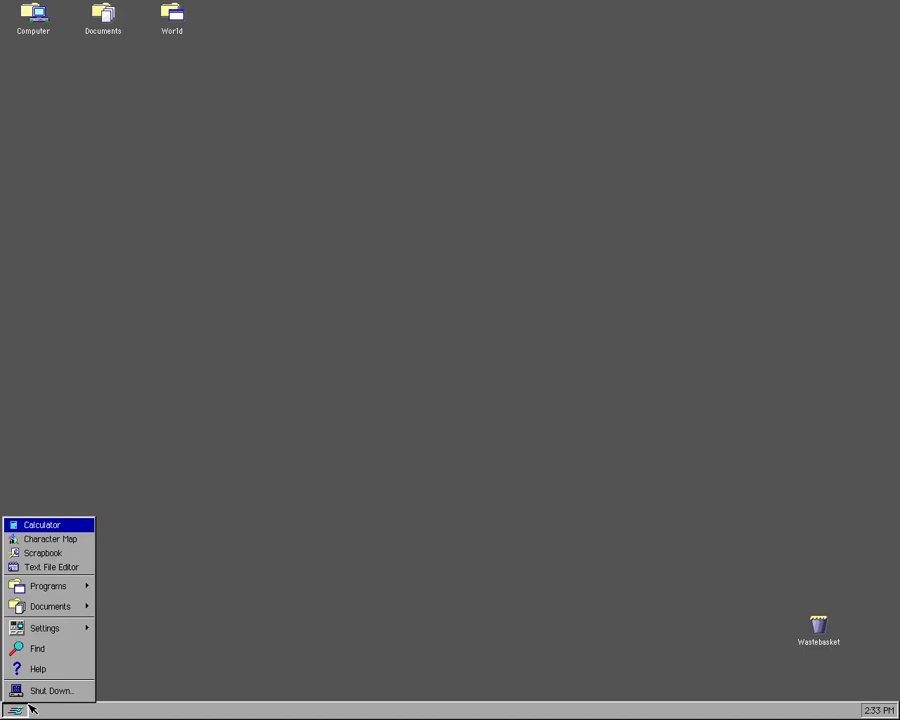
mouse_move(46, 587)
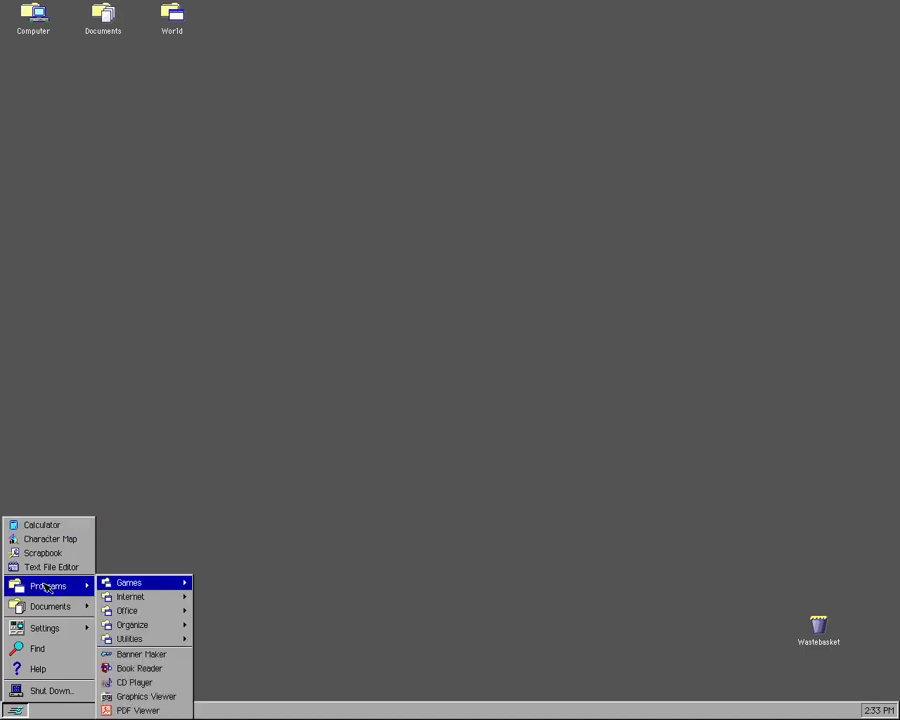
click(50, 566)
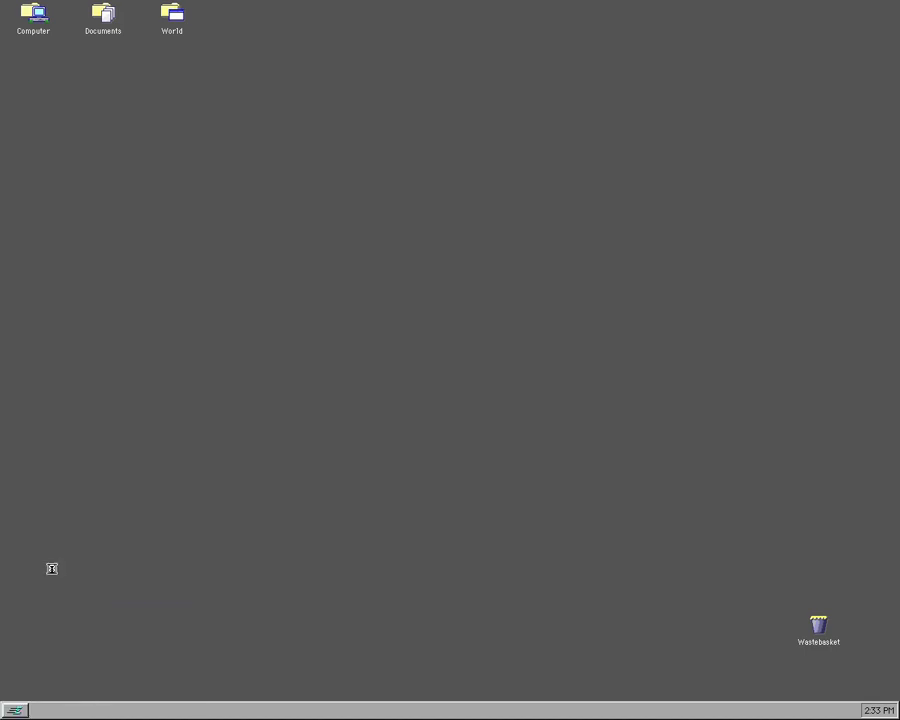
click(336, 339)
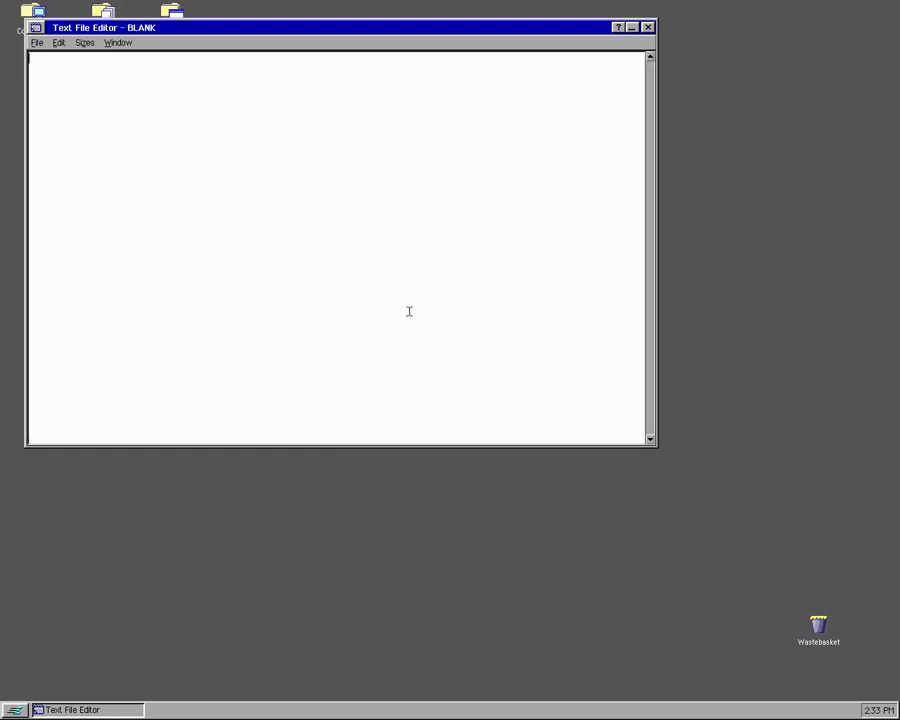
text(GRRRRRRRRRRR!!!!!!!!!)
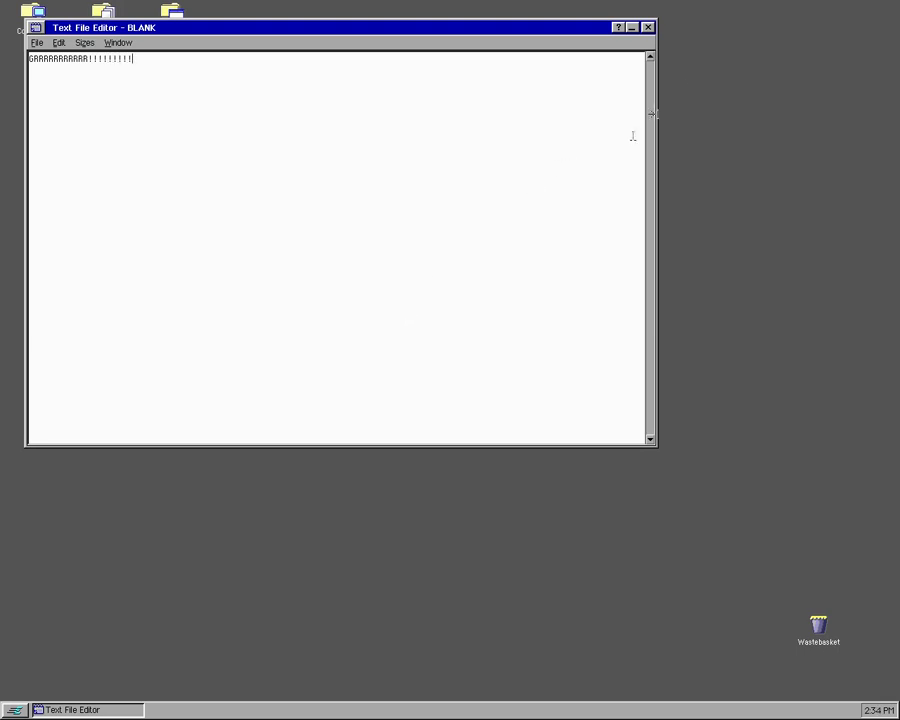
click(649, 28)
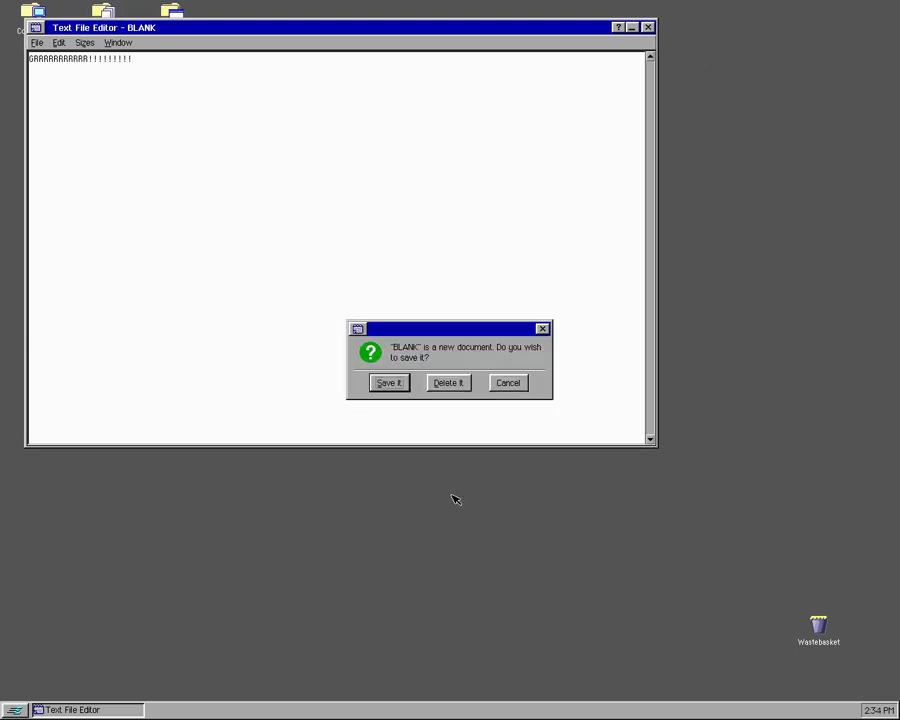
click(446, 382)
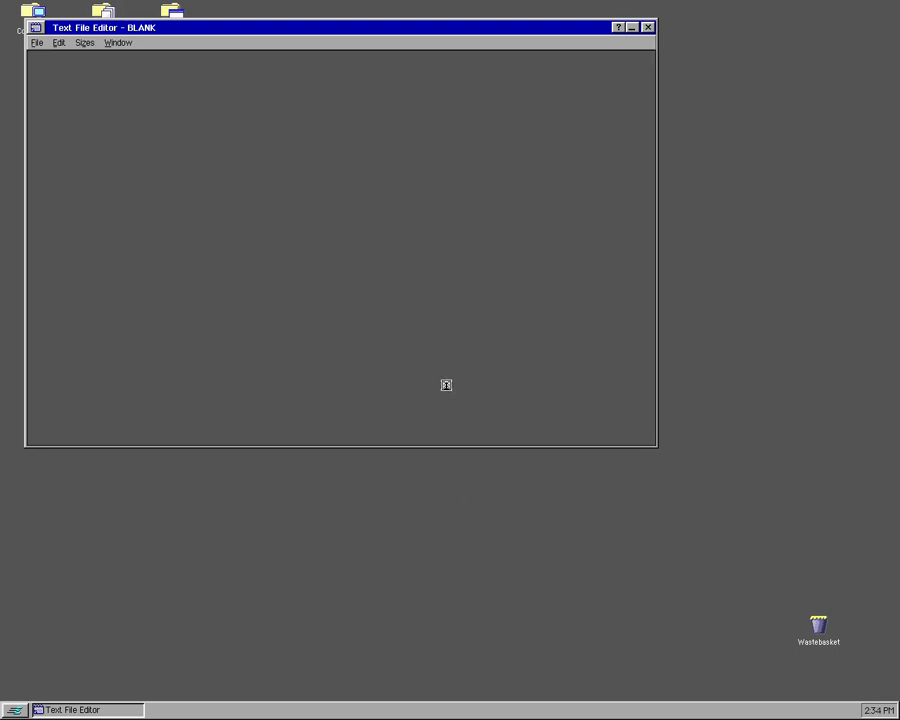
Step: Launch GeoFile from the Office programs and create a blank database document, dismissing the creation of a first field
click(13, 708)
mouse_move(60, 587)
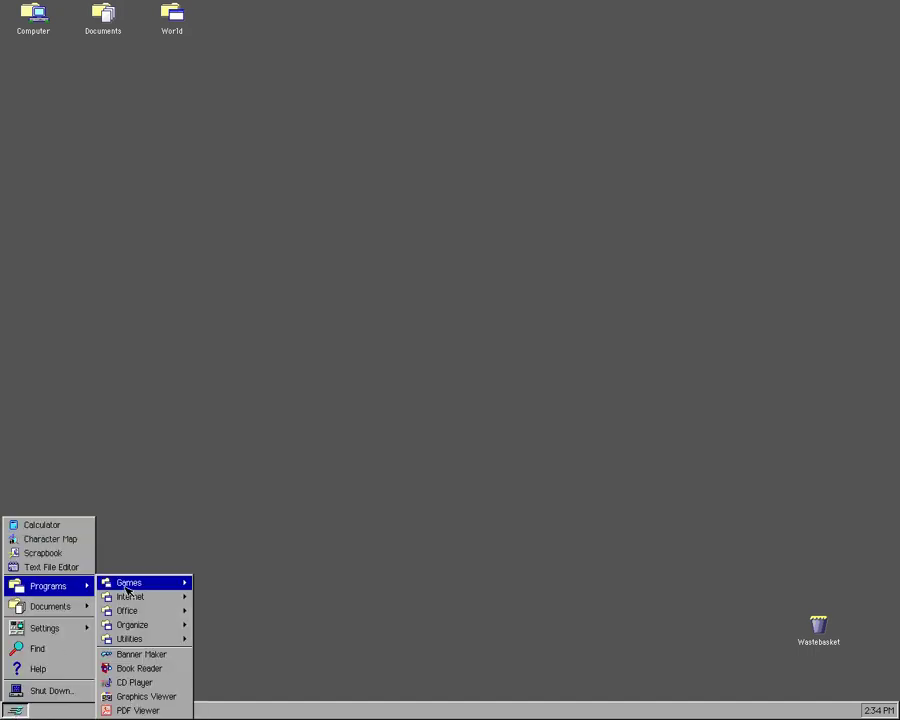
mouse_move(143, 609)
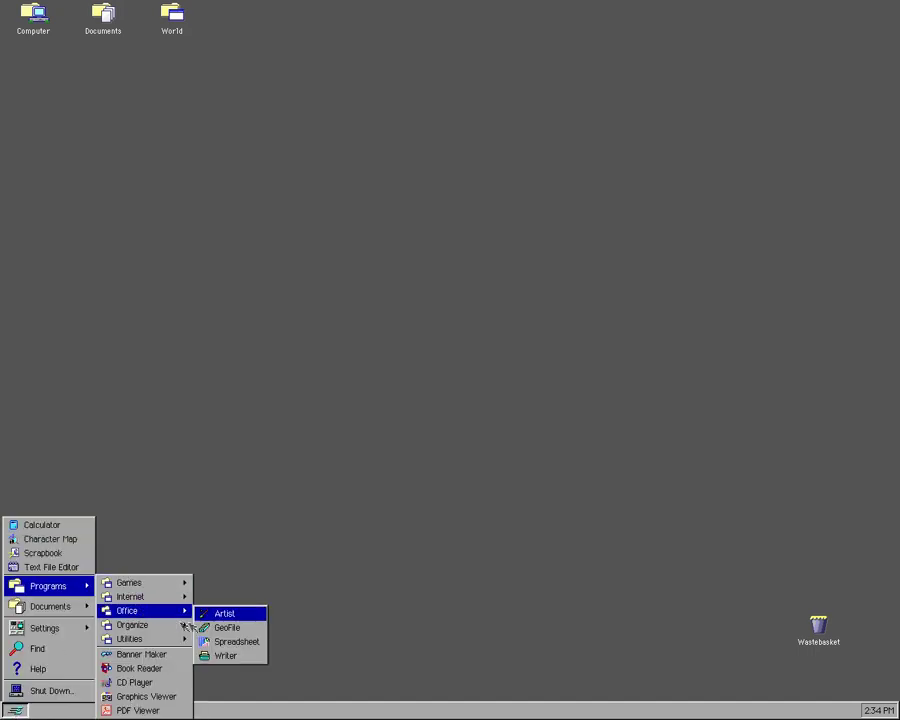
click(226, 627)
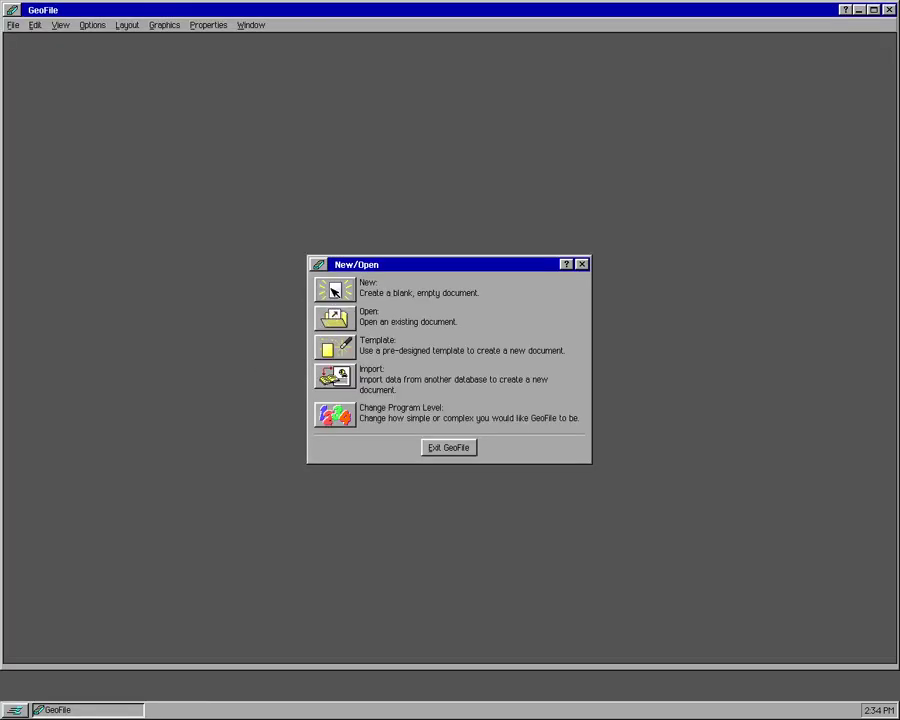
click(335, 290)
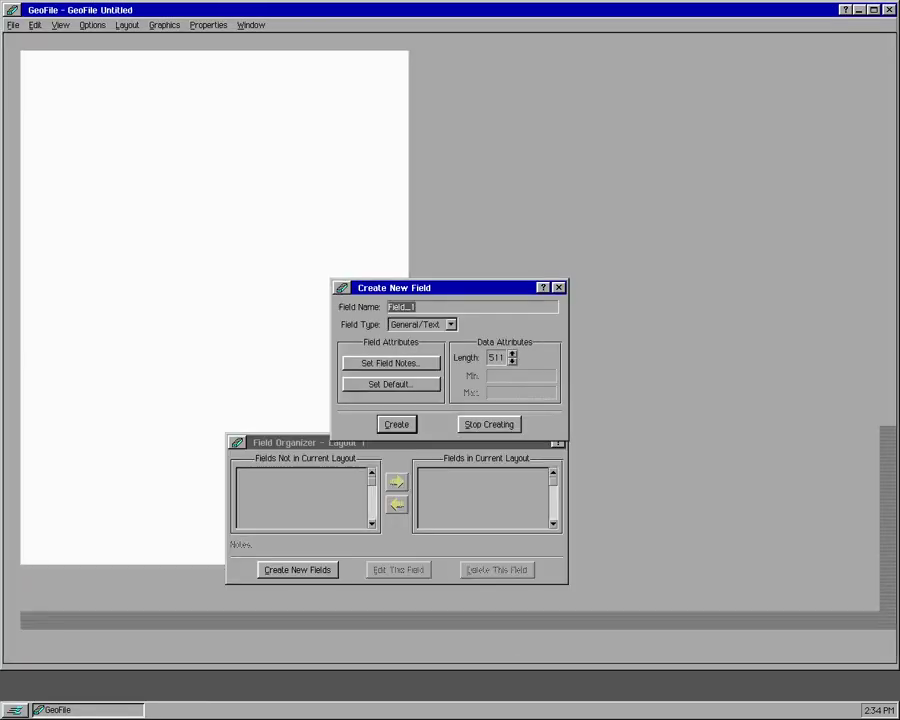
click(558, 287)
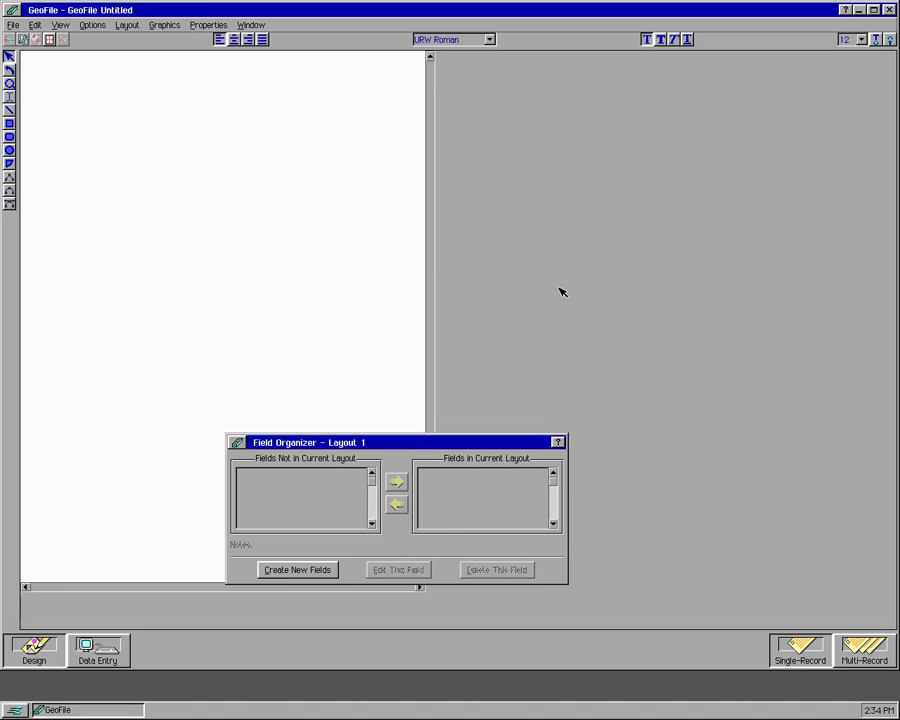
Step: Look over GeoFile's view, options and file commands and exit the program, deleting the untitled document
click(165, 25)
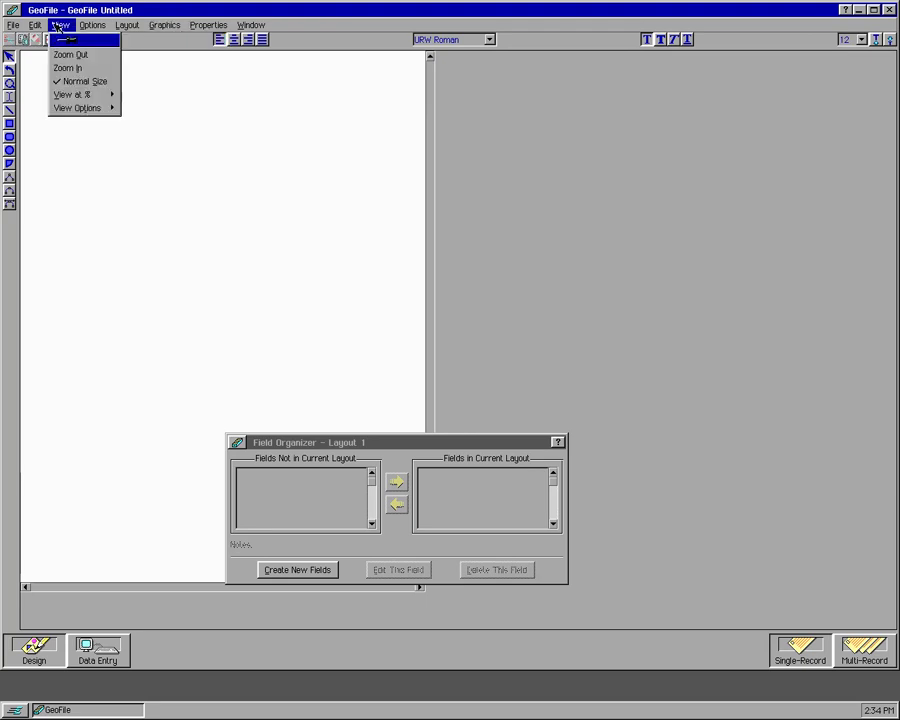
mouse_move(92, 26)
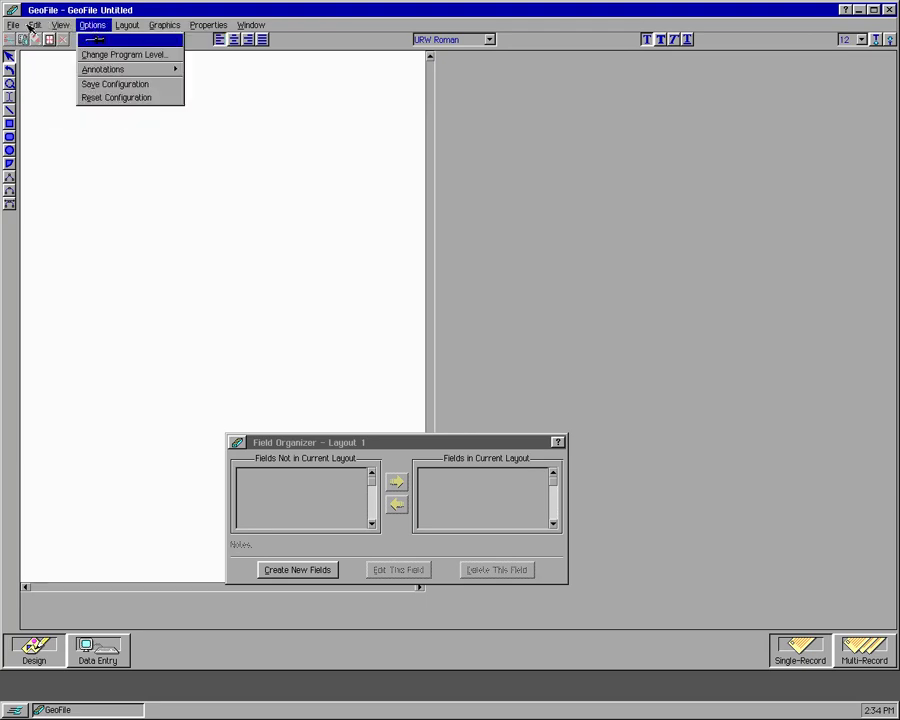
mouse_move(14, 23)
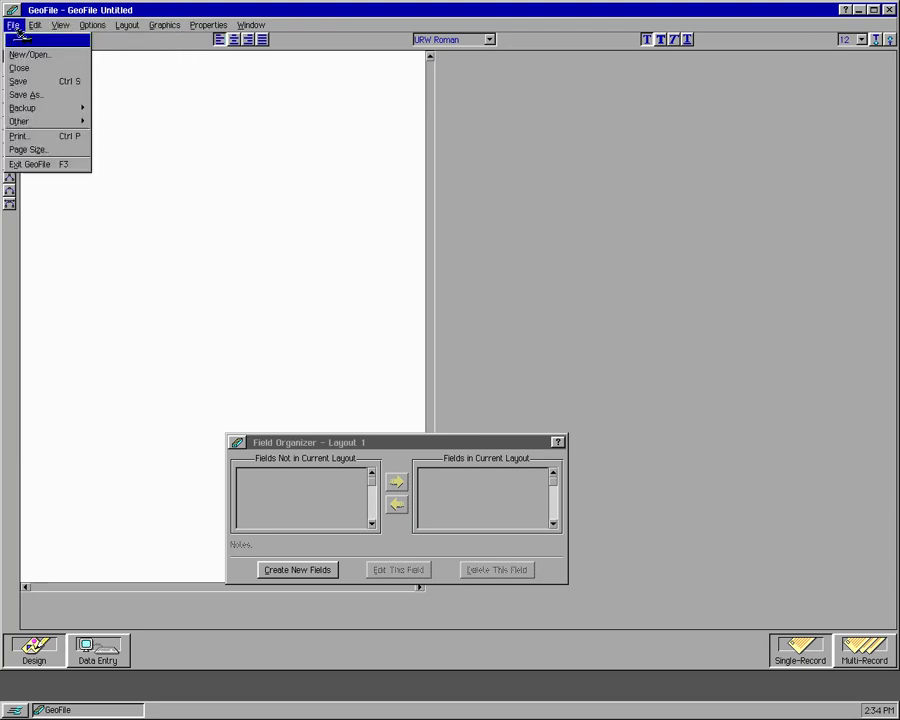
click(26, 164)
click(462, 382)
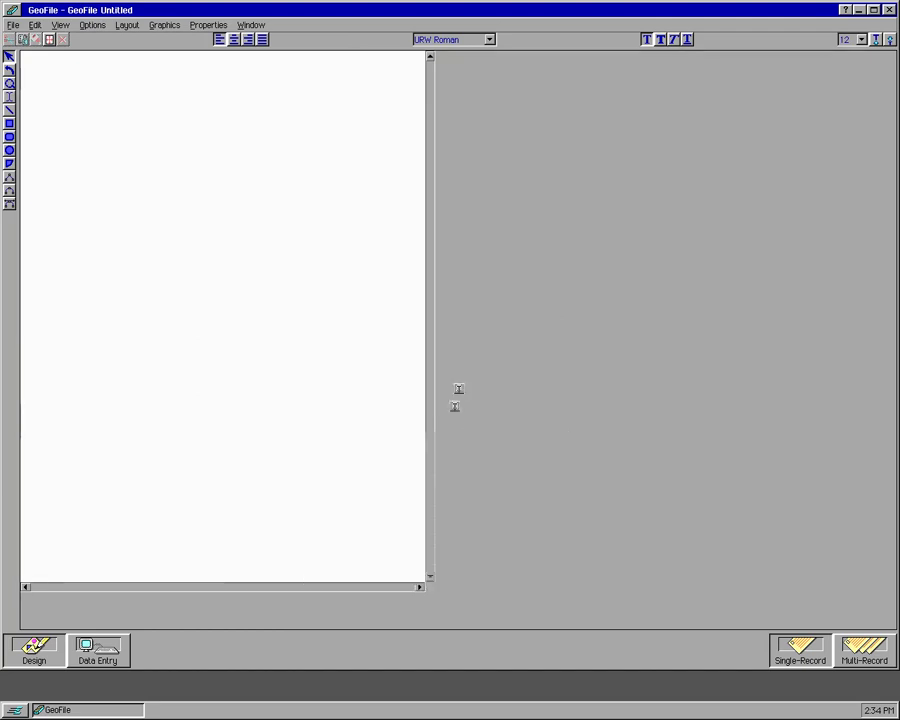
Step: Launch Spreadsheet from the Office programs and create a new blank document
click(24, 709)
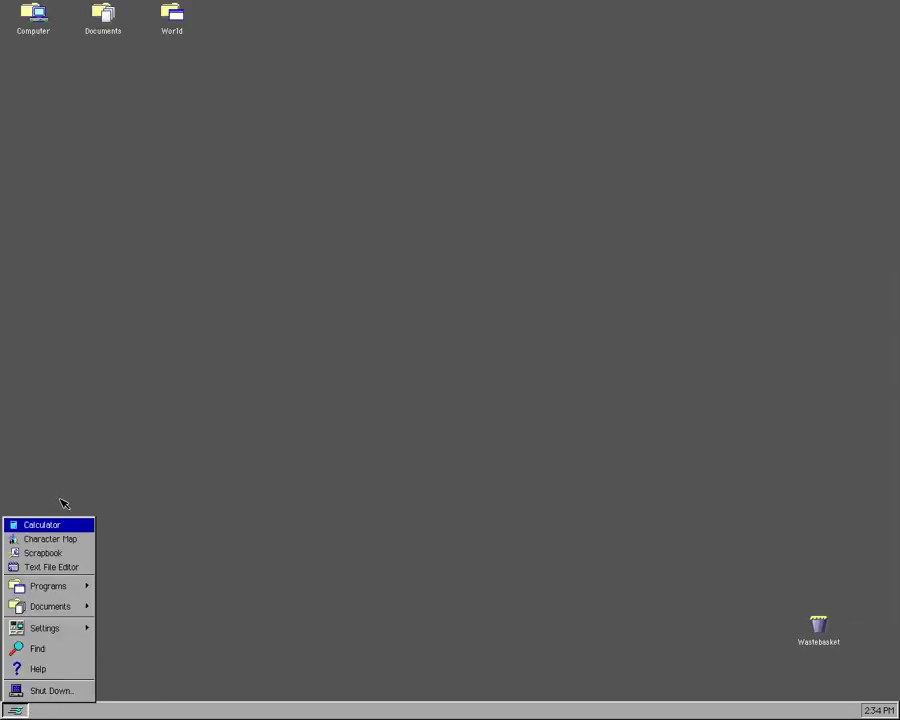
mouse_move(64, 586)
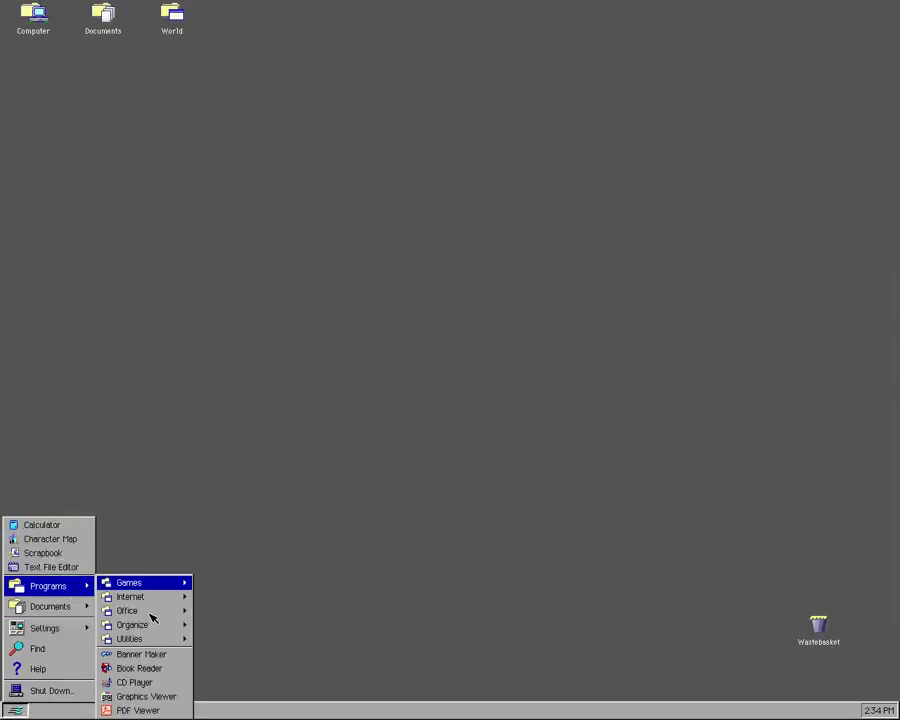
mouse_move(150, 611)
click(252, 642)
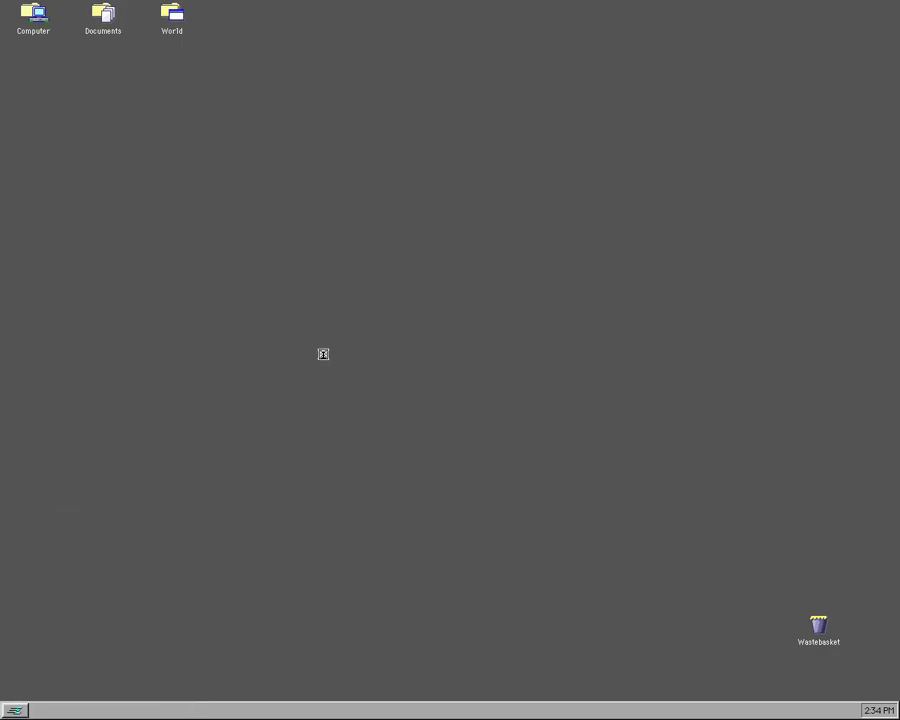
click(340, 290)
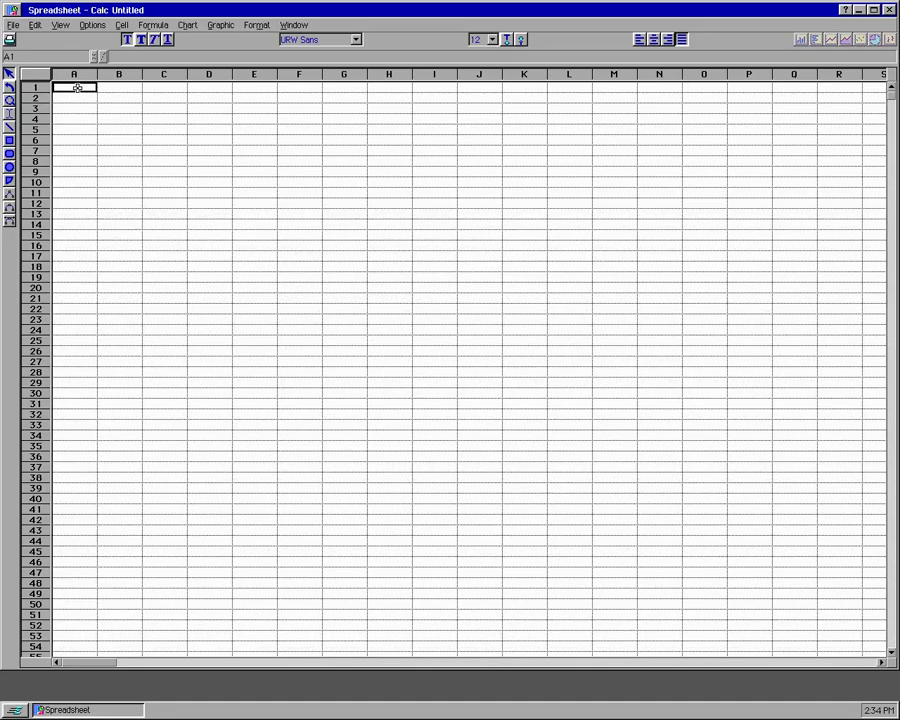
Step: Enter 10 in cells A1 and B1 and the formula =SUM(A1:B1) in cell C1
text(10)
key(Tab)
text(10)
key(Tab)
text(=)
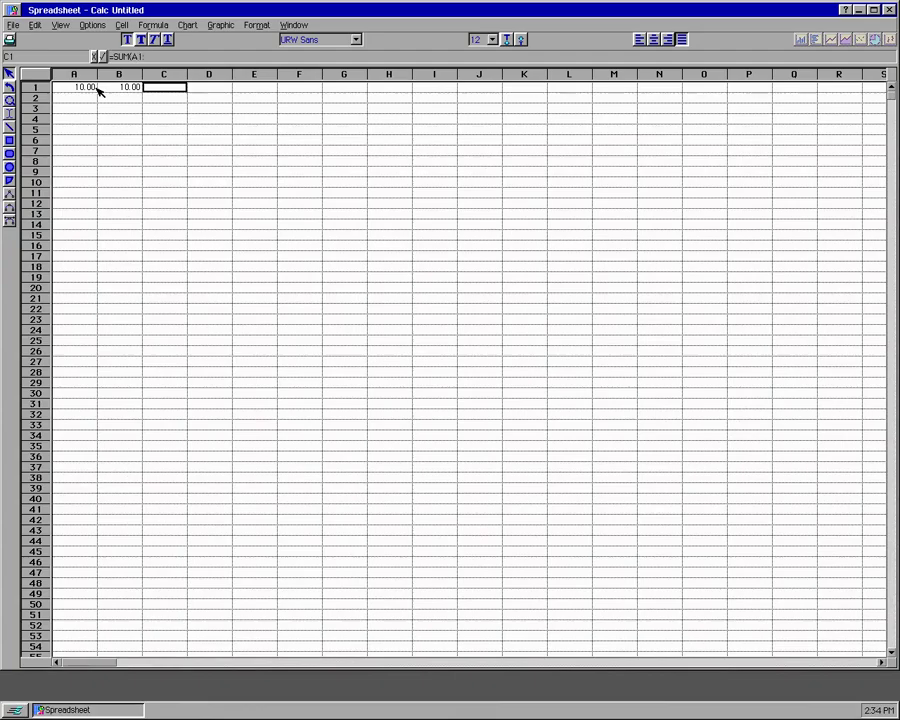
text(SUM(A1:B1))
key(Return)
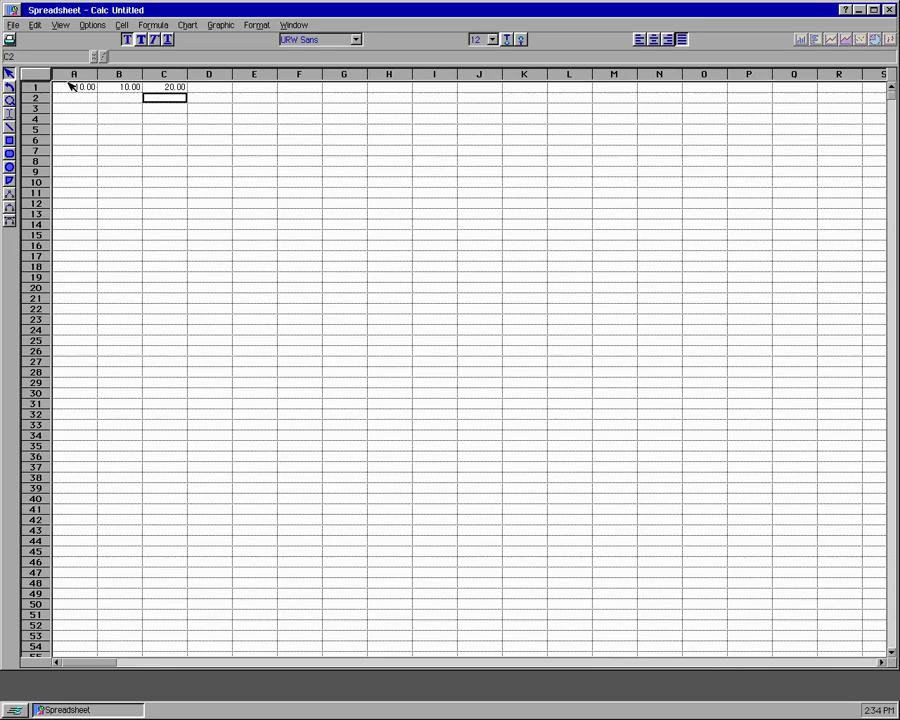
Step: Create a bar chart from cells A1 to C1 and try to move it up and to the left on the sheet
drag(65, 88, 158, 88)
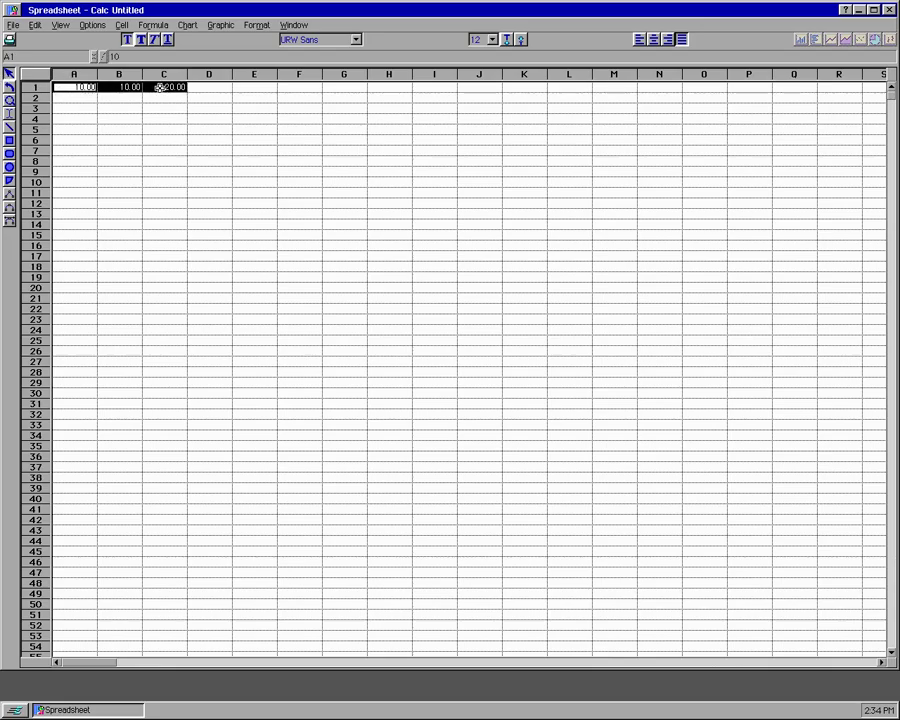
click(193, 26)
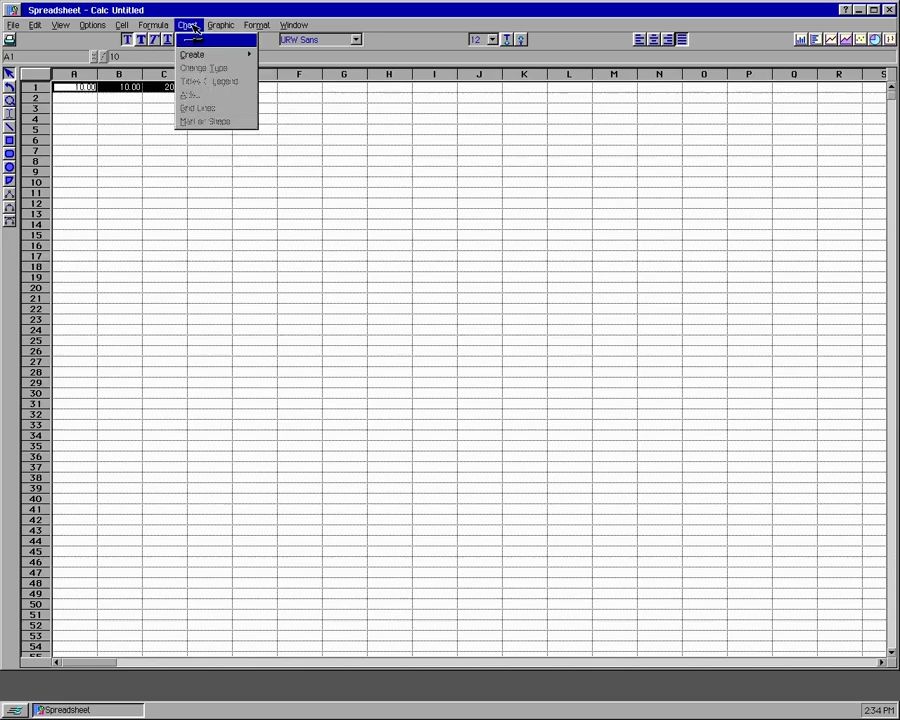
mouse_move(220, 54)
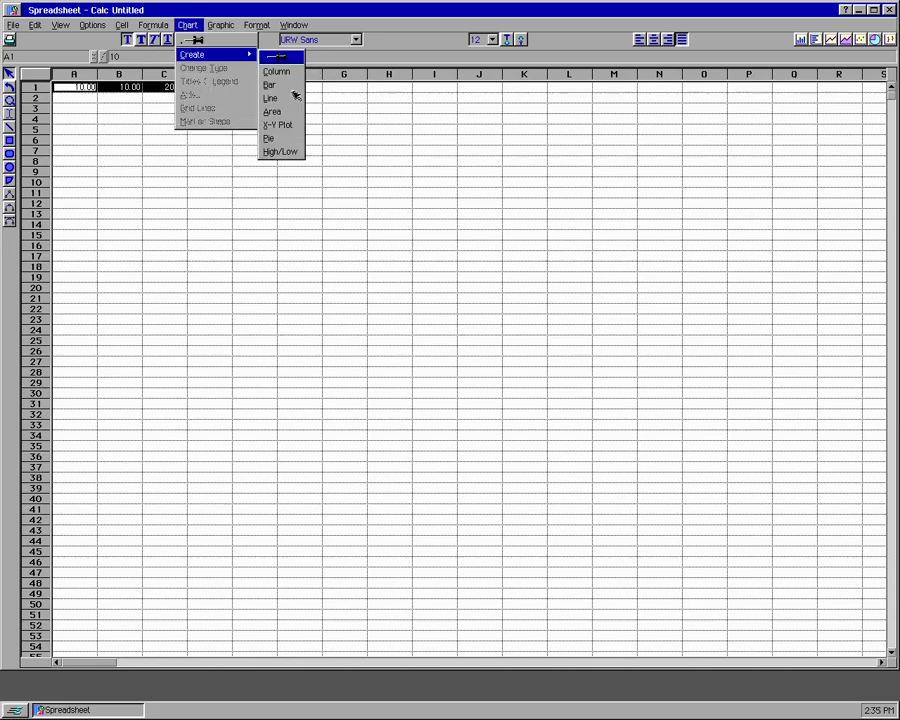
click(284, 86)
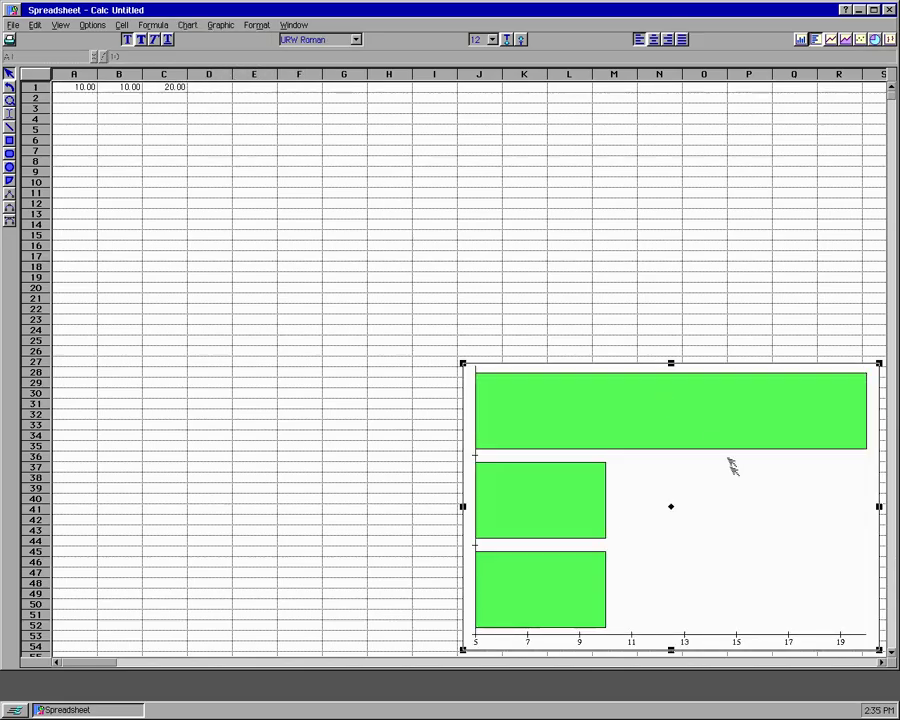
drag(737, 520, 600, 476)
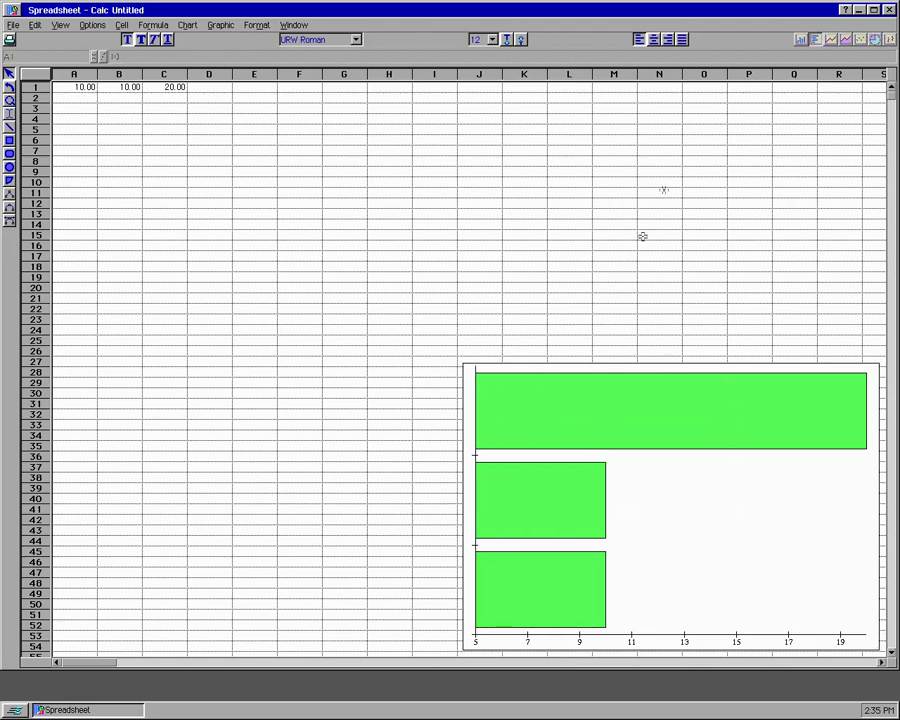
Step: Exit Spreadsheet, deleting the untitled document, and launch Writer from the Office programs
click(889, 9)
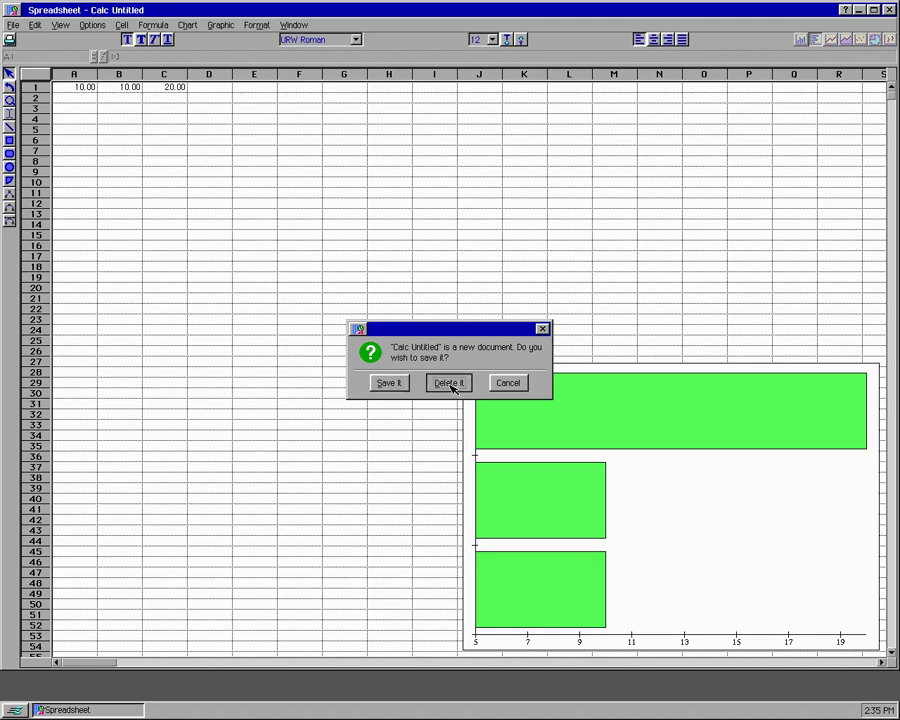
click(450, 384)
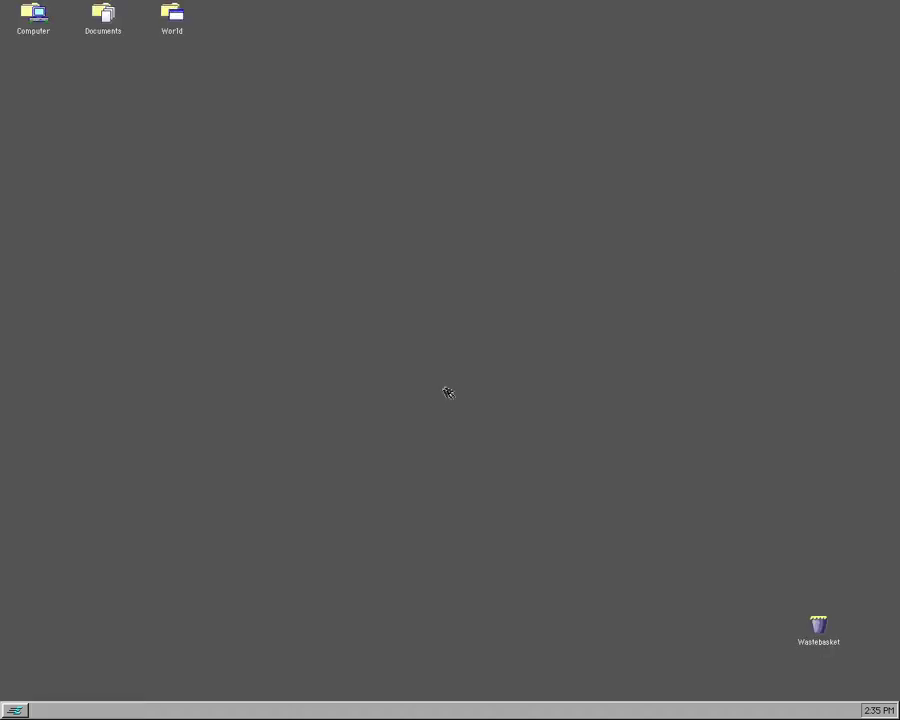
click(16, 710)
click(42, 586)
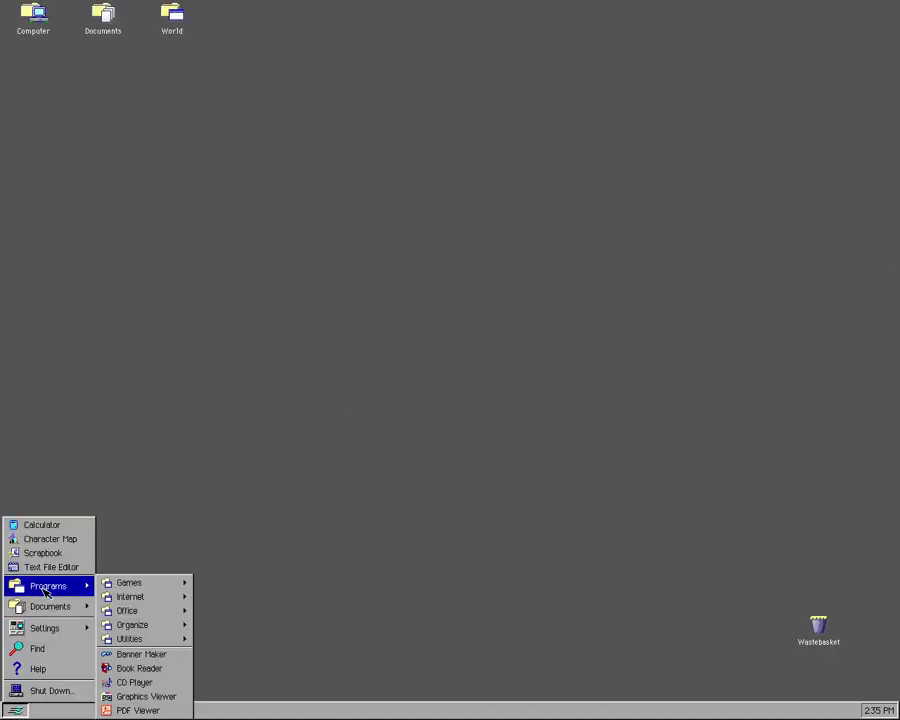
click(158, 612)
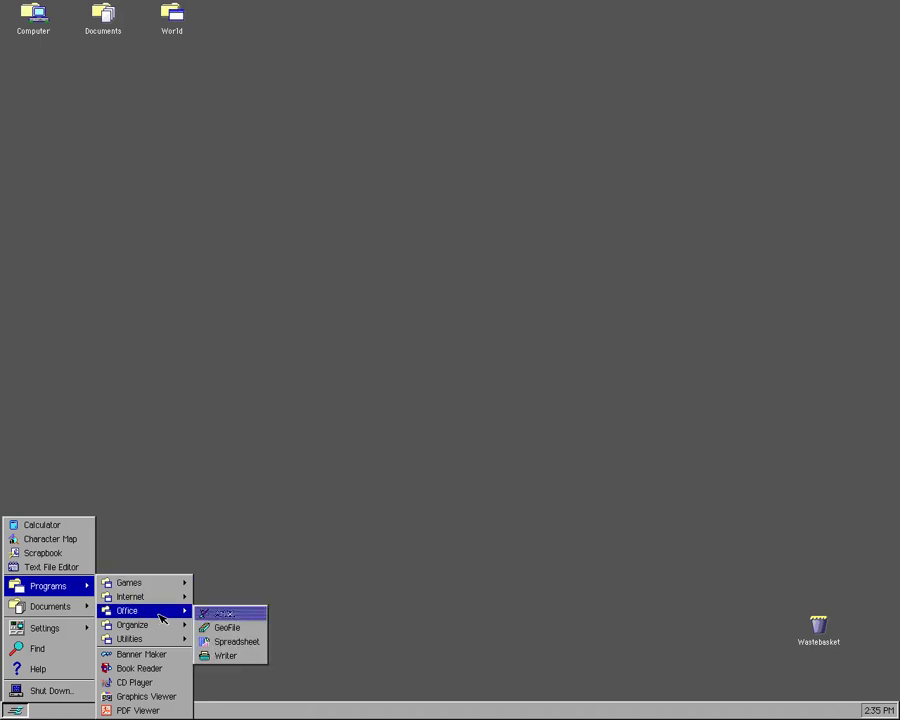
click(236, 657)
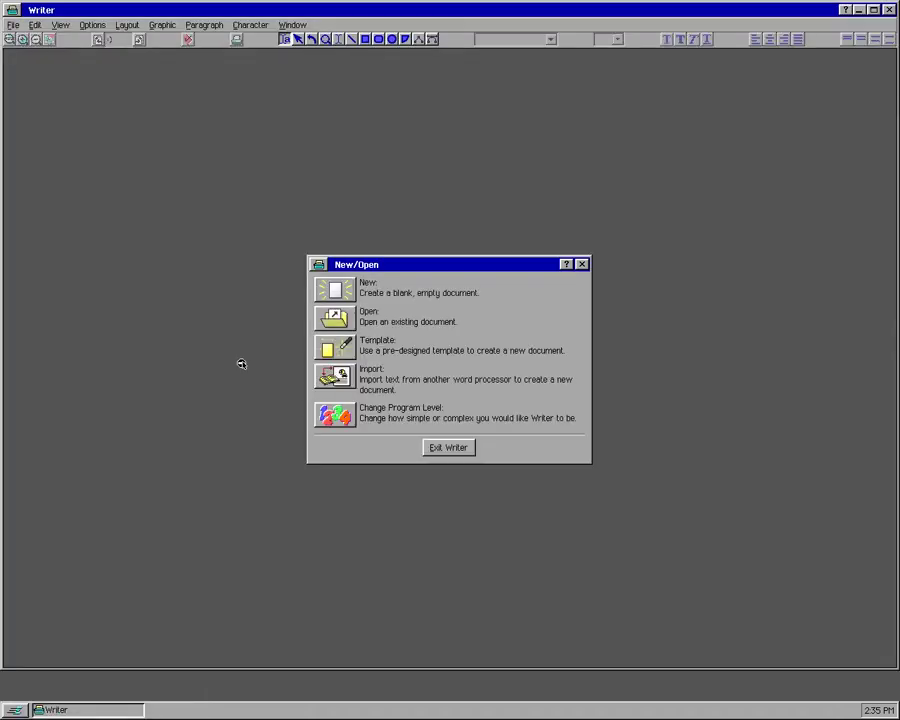
Step: Create a blank document with the text Breadbox Ensemble, centred and set in URW Sans at size 36
click(336, 291)
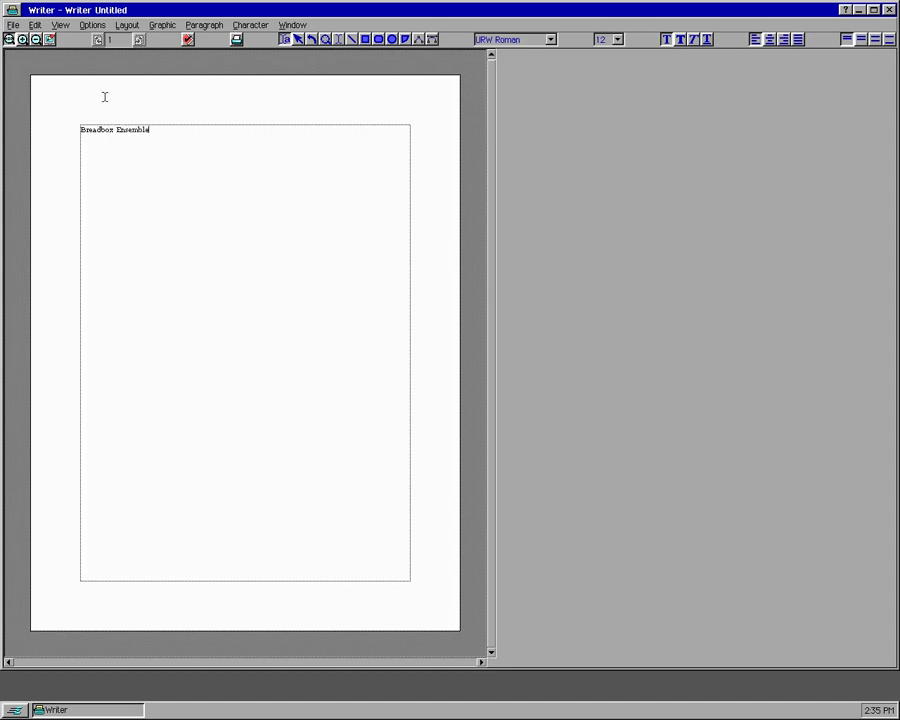
drag(158, 131, 22, 126)
click(771, 39)
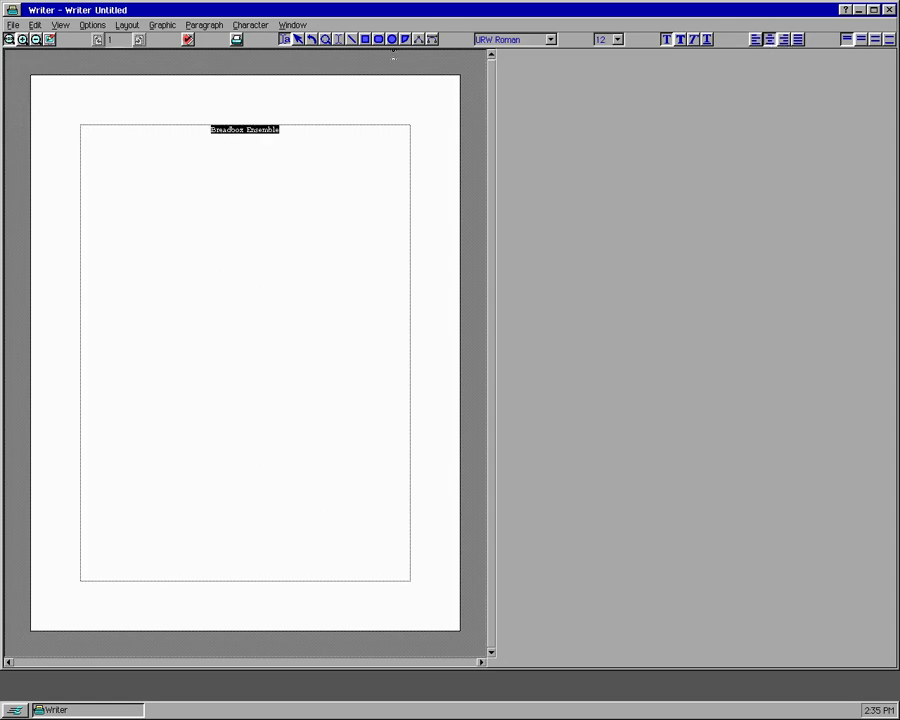
click(551, 40)
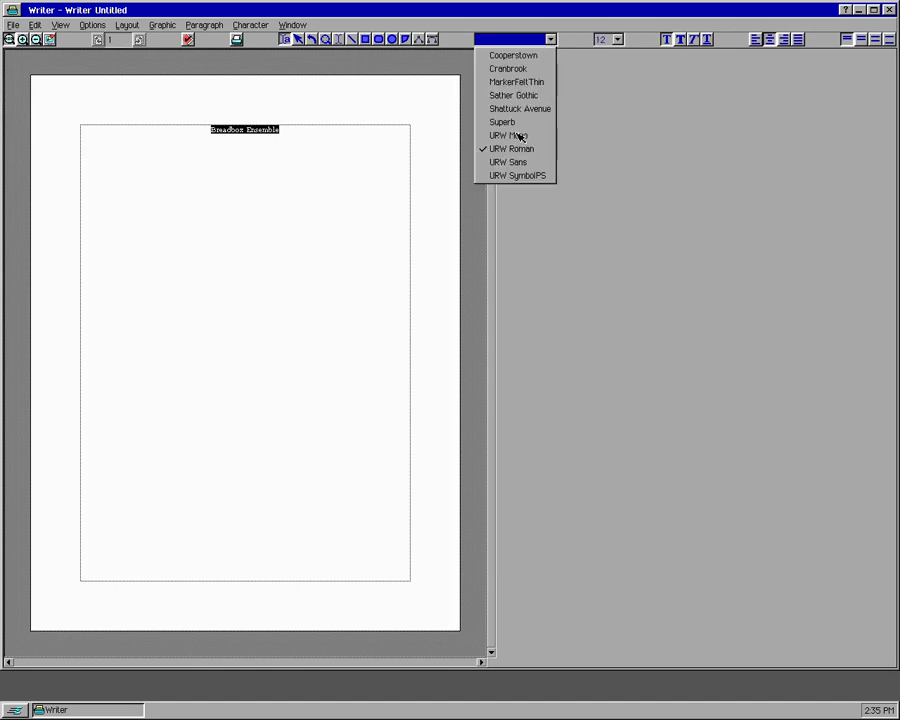
click(516, 165)
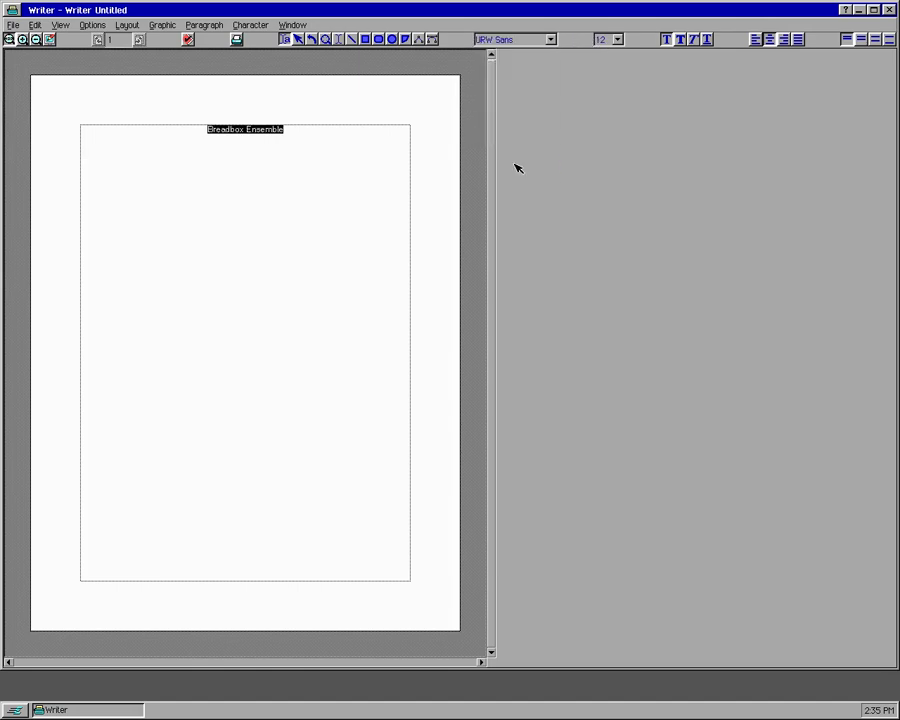
click(618, 40)
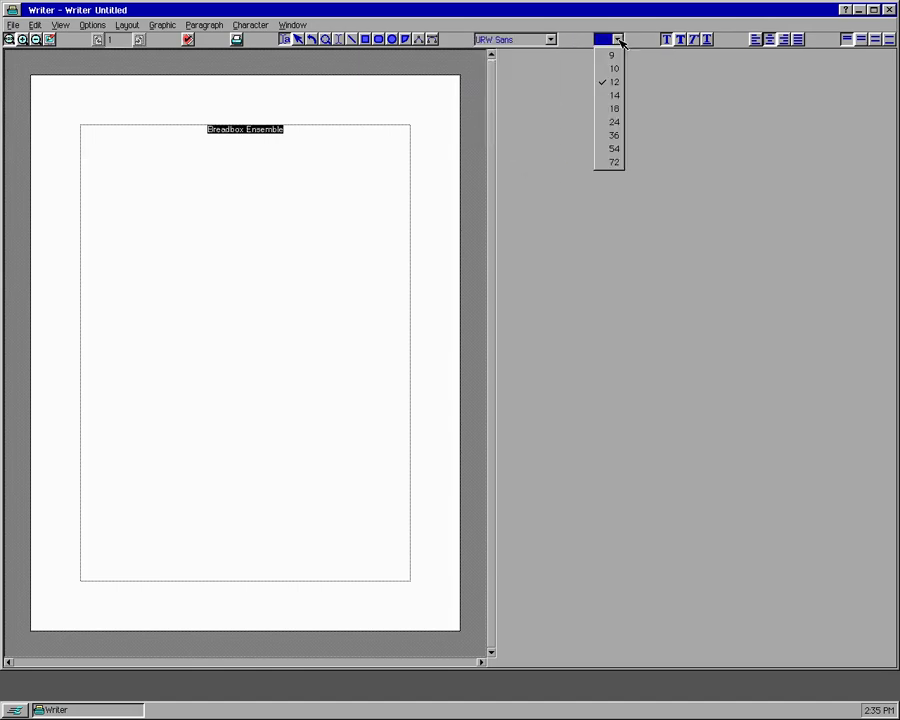
click(613, 141)
click(307, 194)
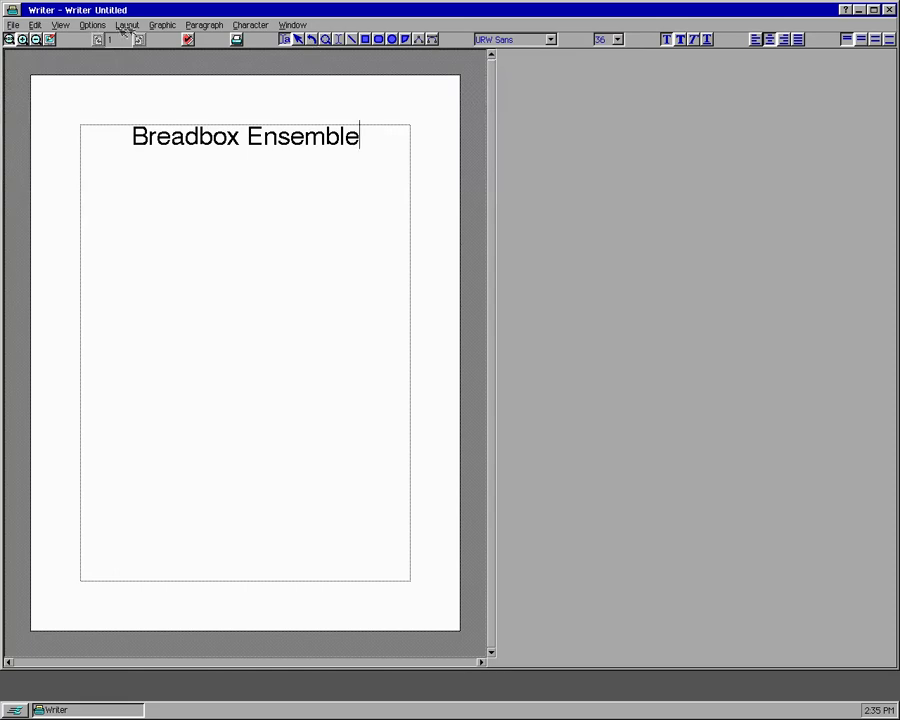
Step: Look over Writer's graphic, layout, view and file commands and exit the program, deleting the untitled document
click(156, 26)
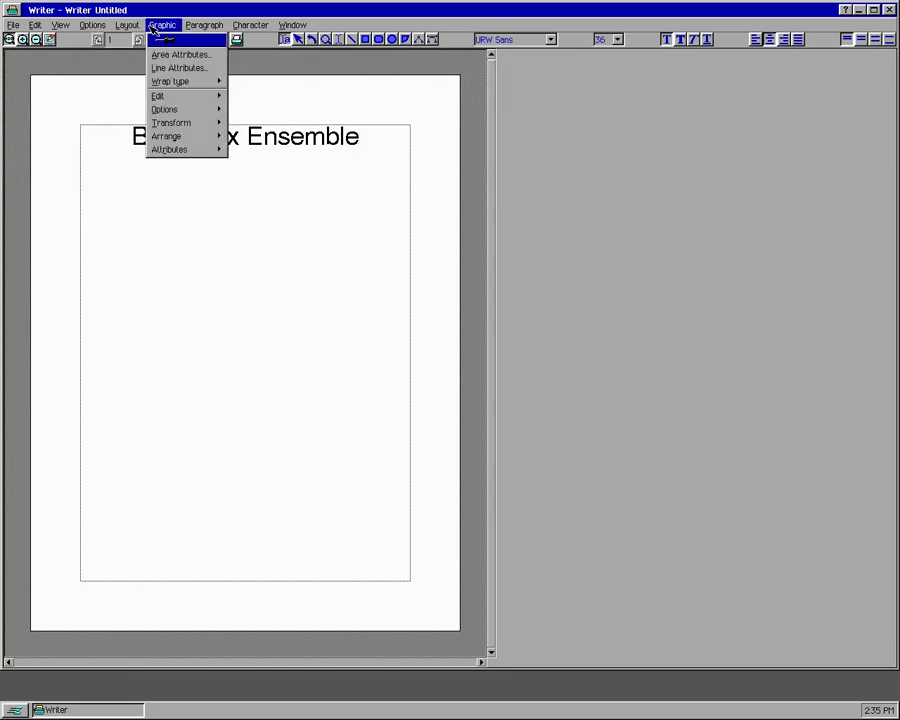
click(170, 110)
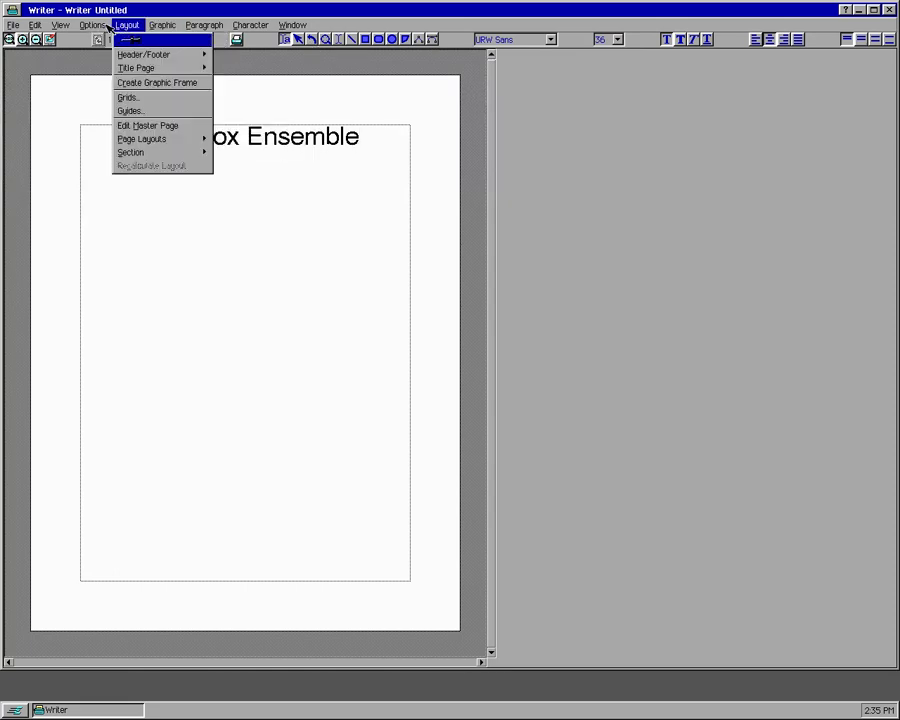
click(62, 26)
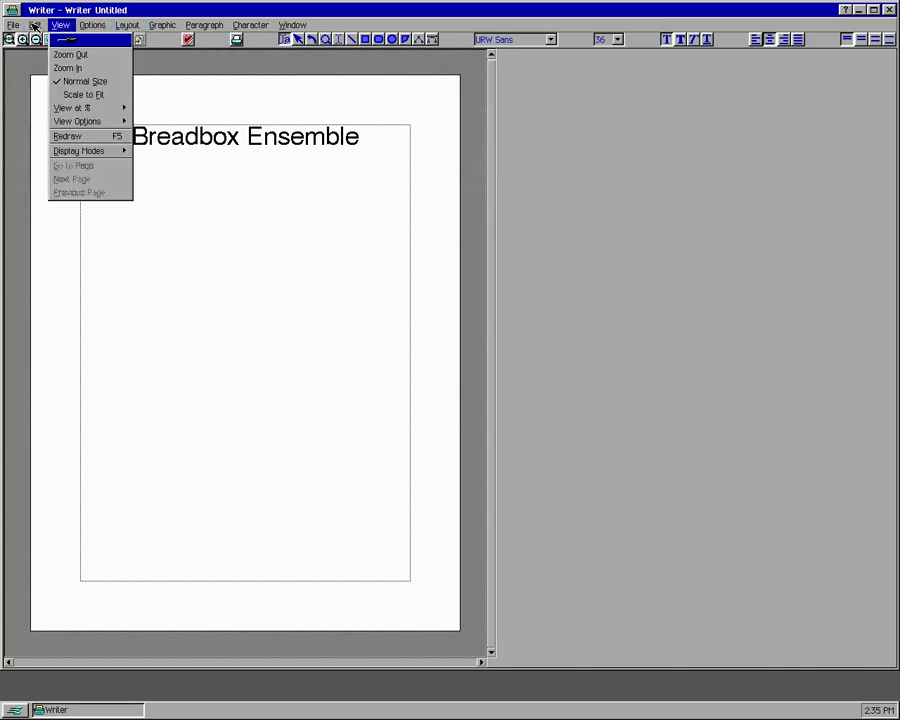
click(79, 152)
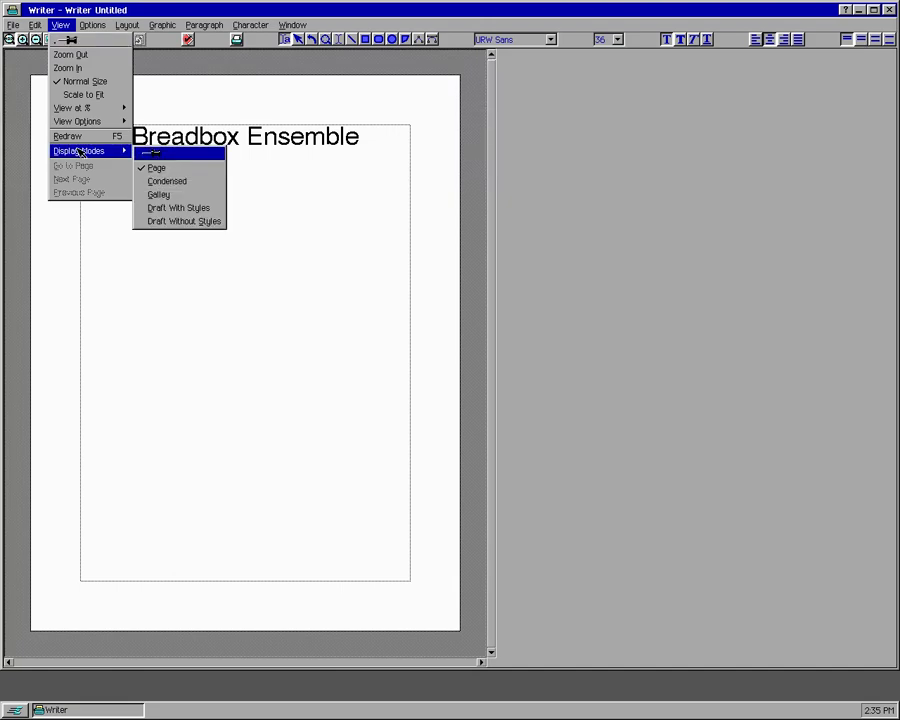
click(30, 24)
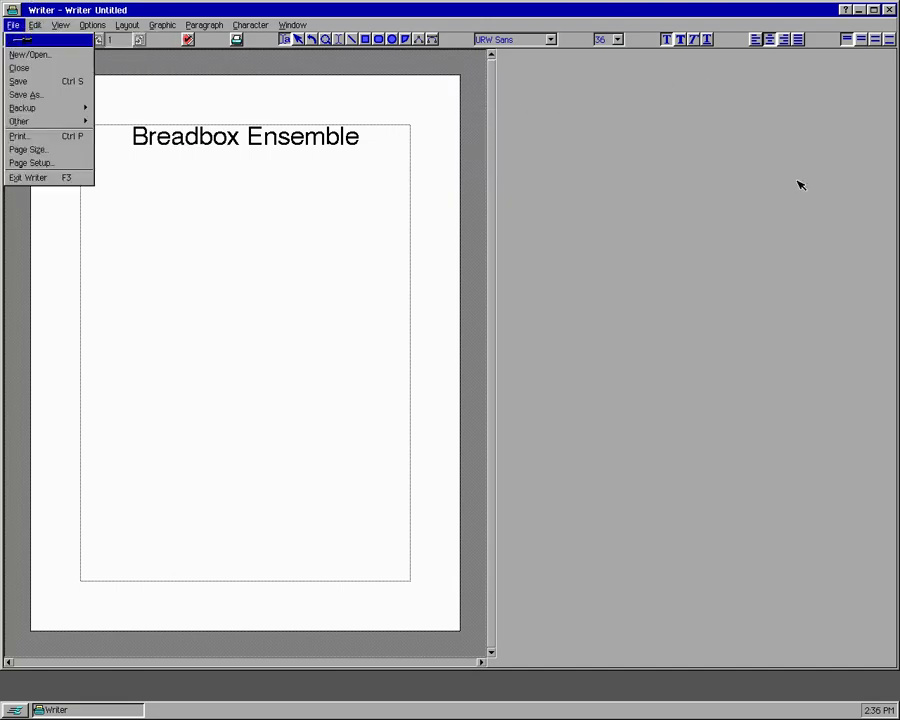
click(836, 76)
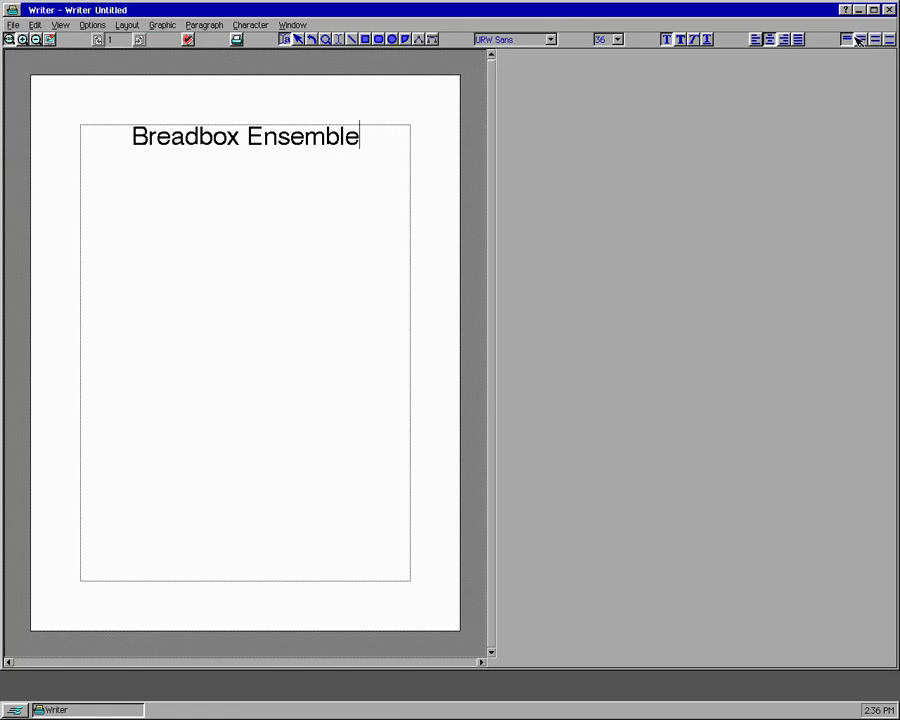
click(888, 10)
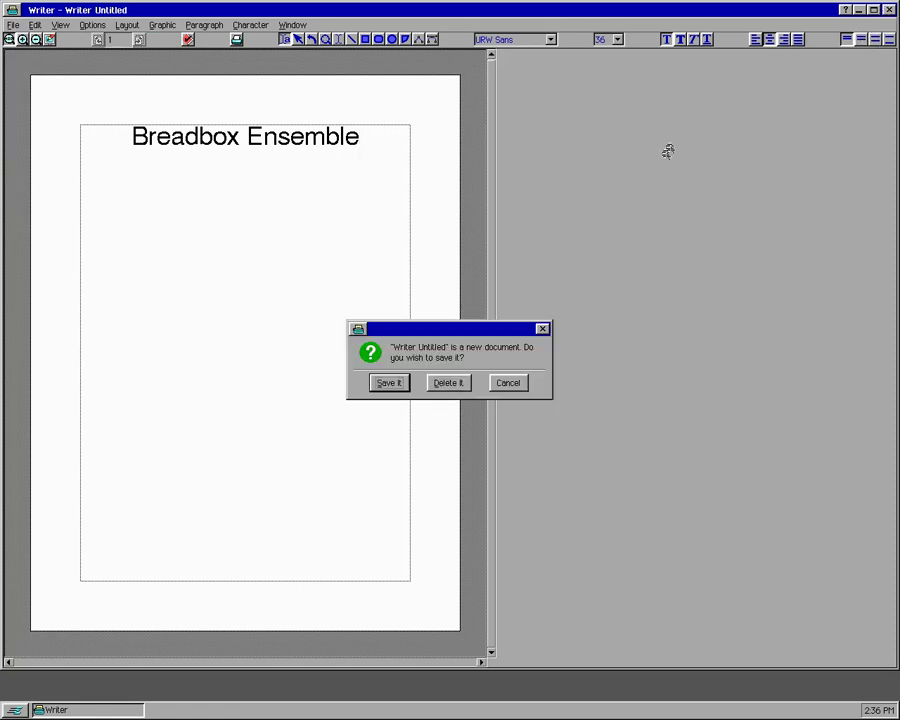
click(440, 382)
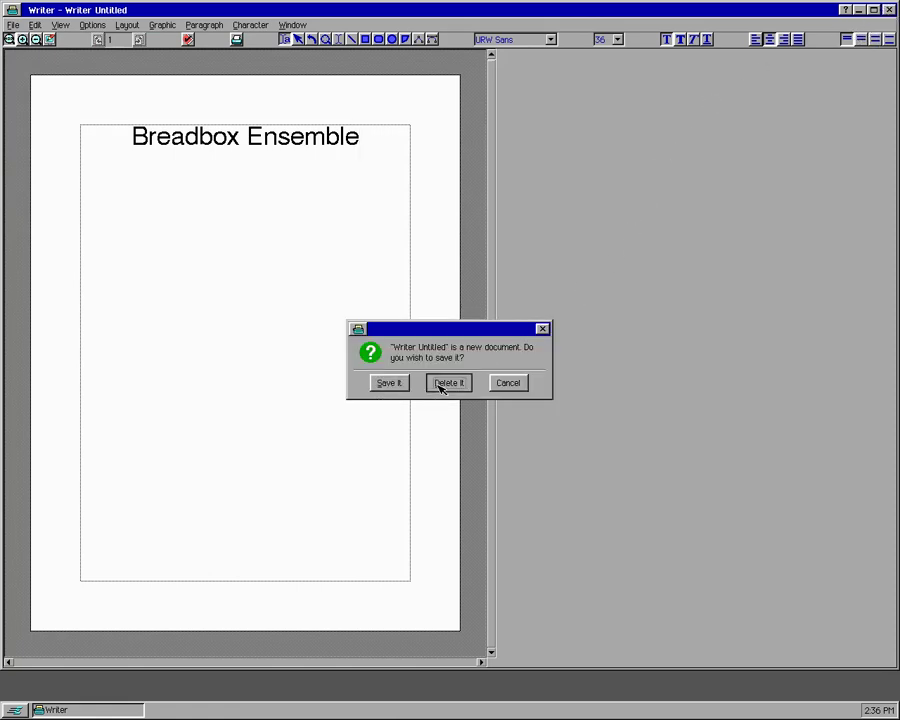
Step: Look over the Organize and Utilities program groups and launch Banner Maker
click(15, 710)
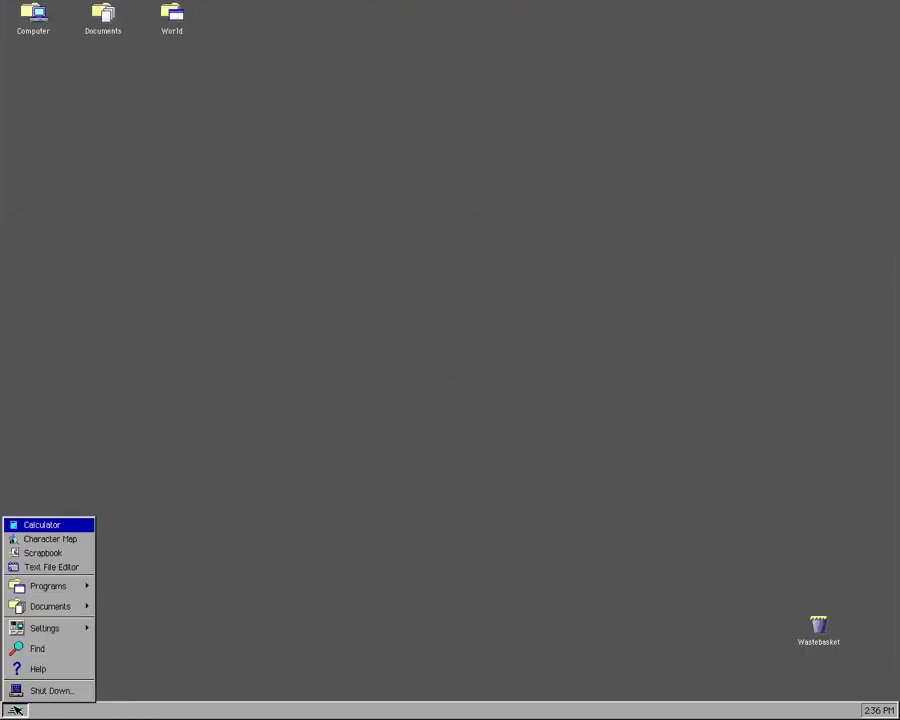
click(87, 588)
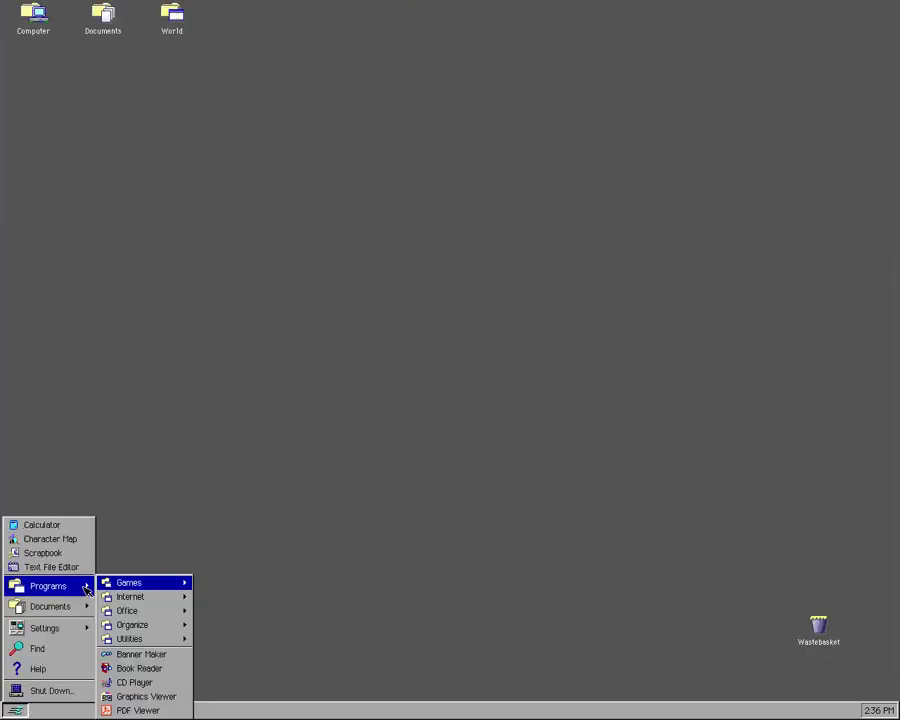
click(150, 627)
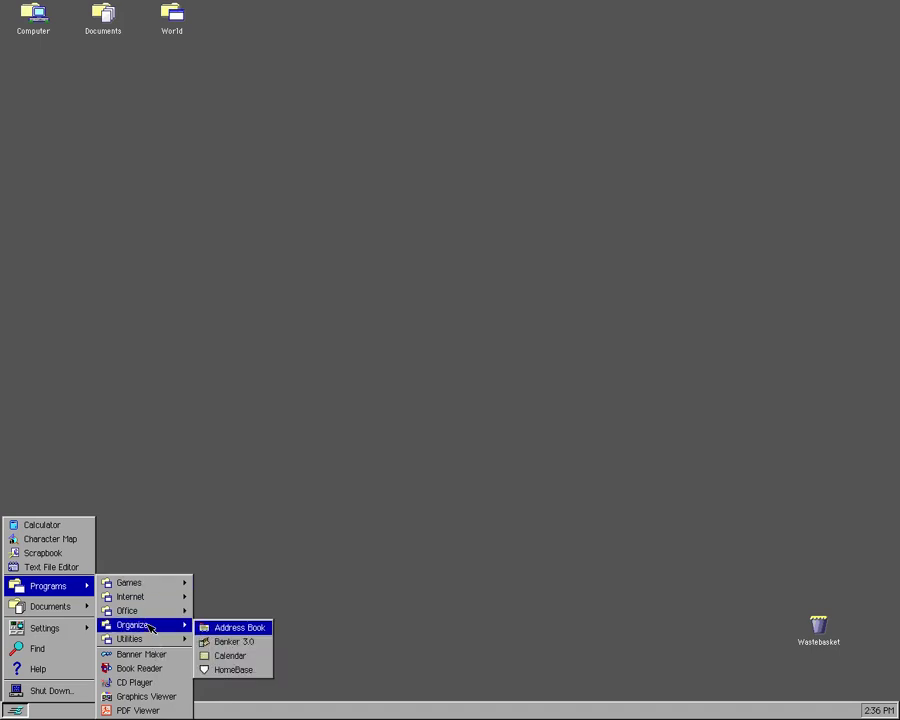
click(146, 639)
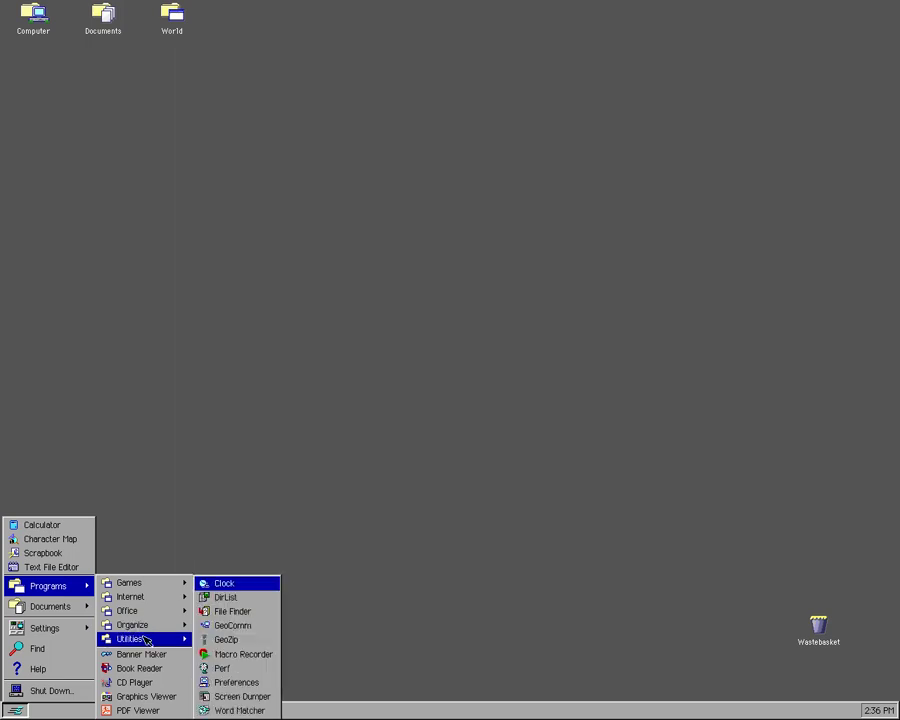
click(150, 654)
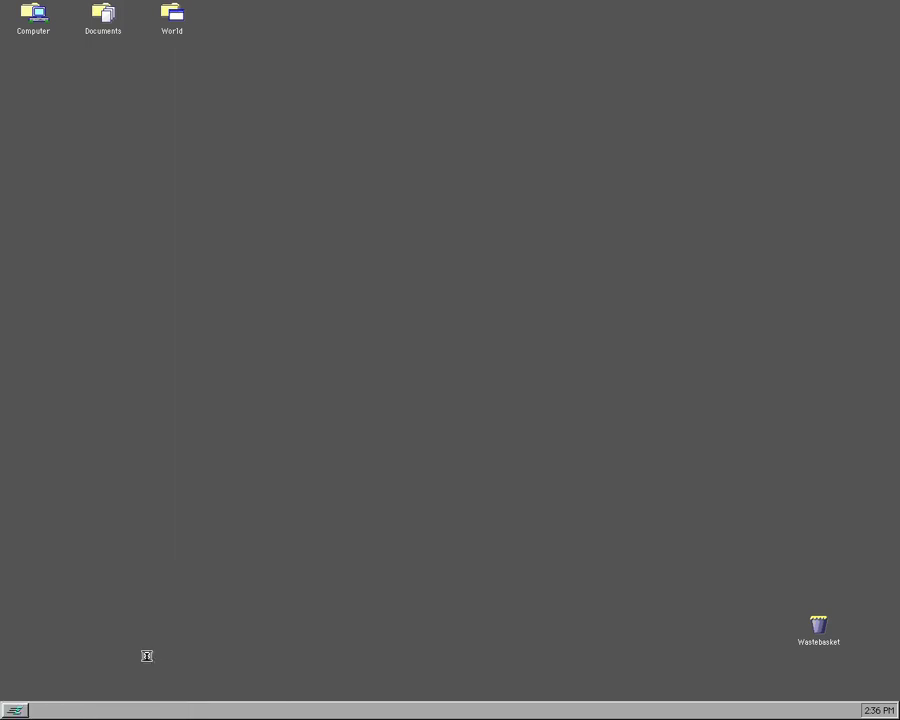
Step: Enter Breadbox Ensemble as the banner message and look along the print preview
click(167, 78)
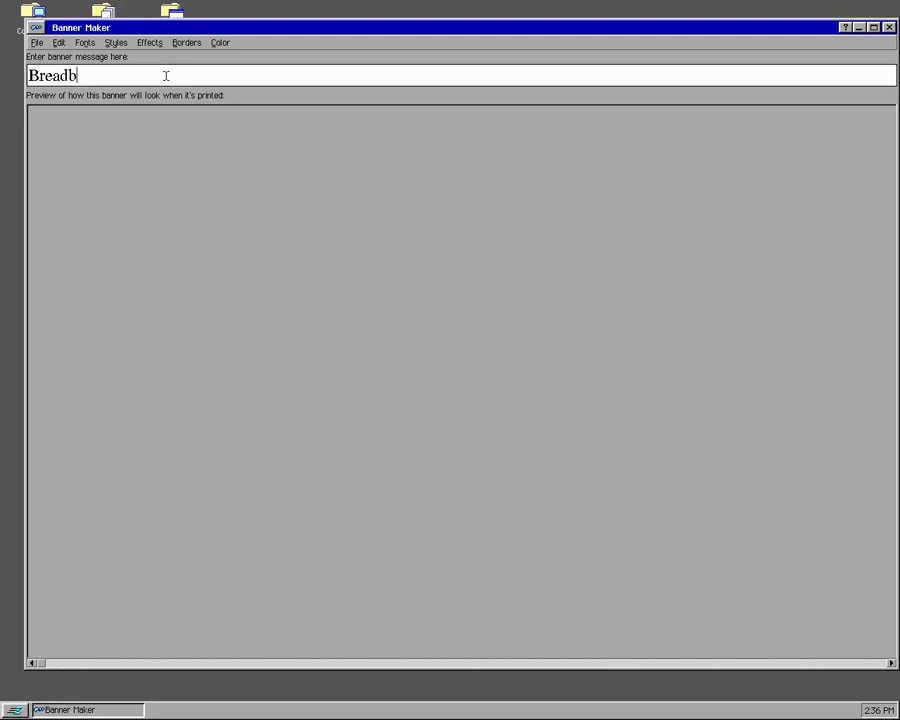
text(Breadbox Ensemble)
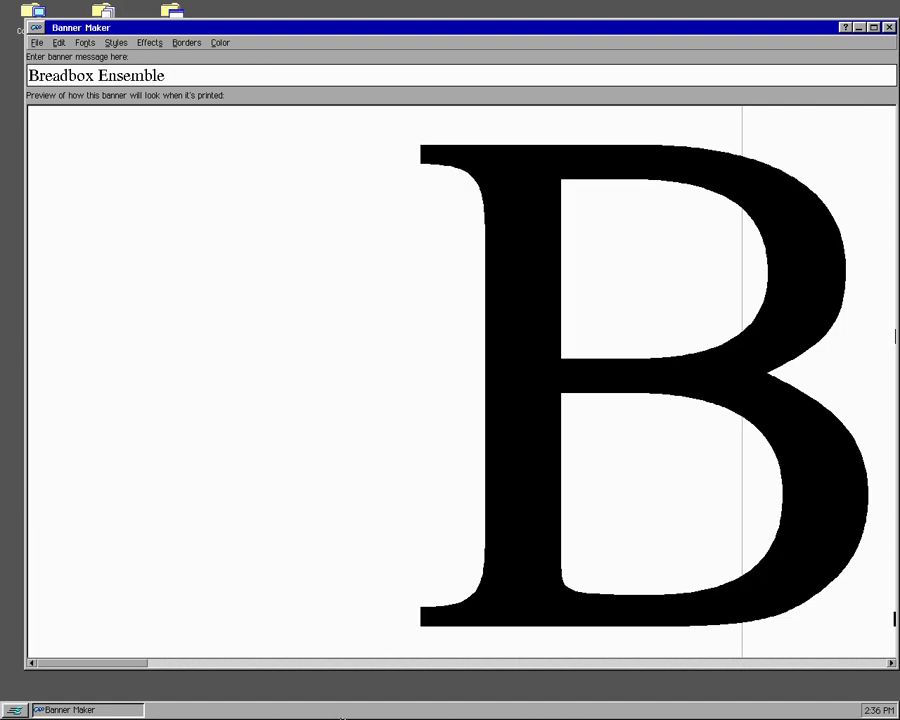
drag(140, 667, 211, 668)
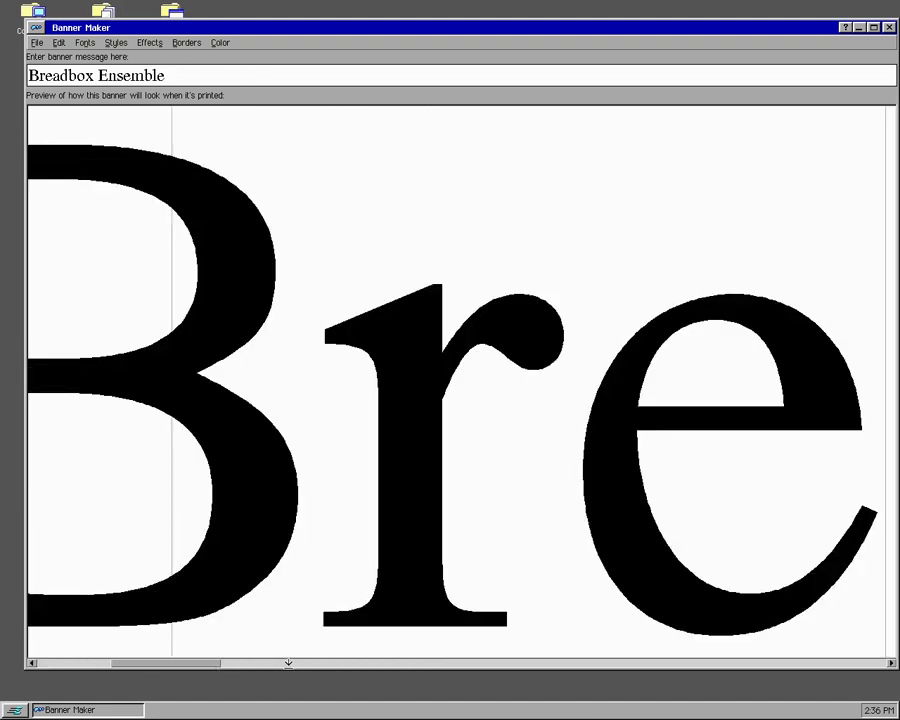
click(297, 665)
drag(313, 668, 312, 665)
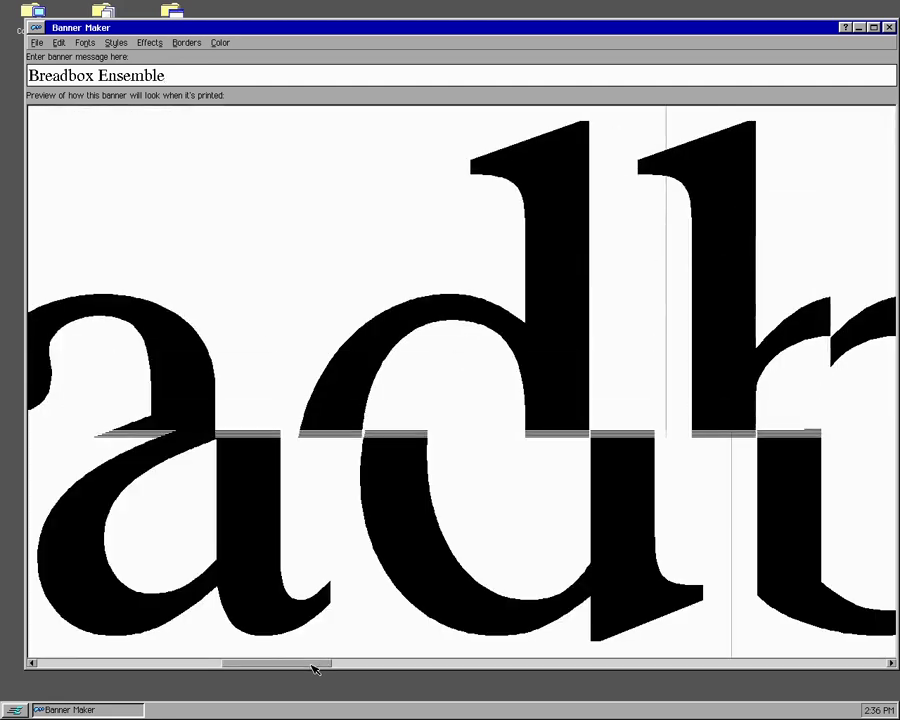
Step: Try the 3D Effect and the Fog effect on the banner text
click(149, 43)
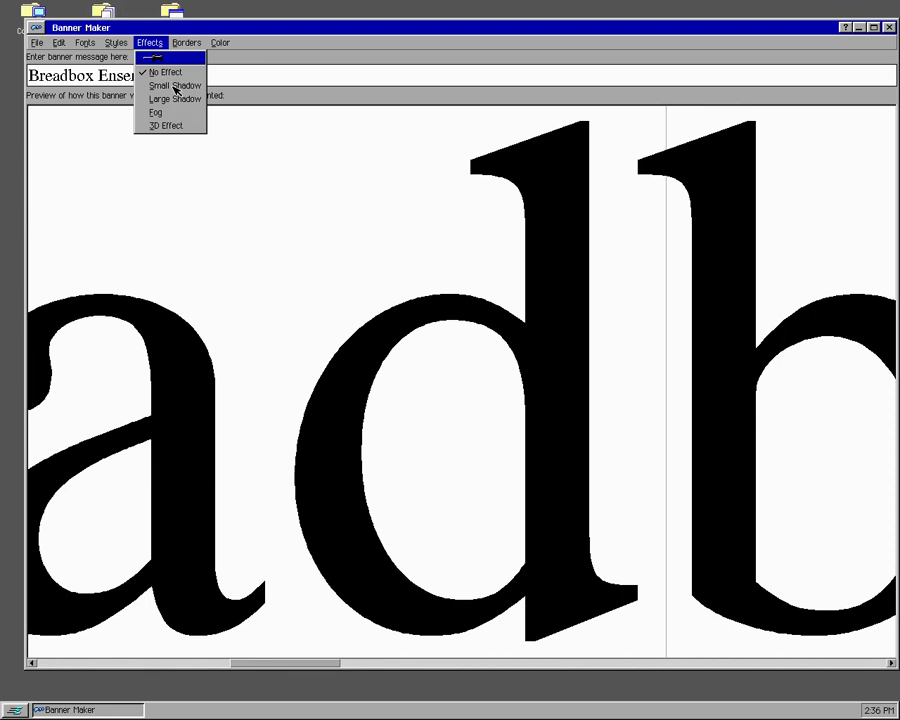
click(176, 126)
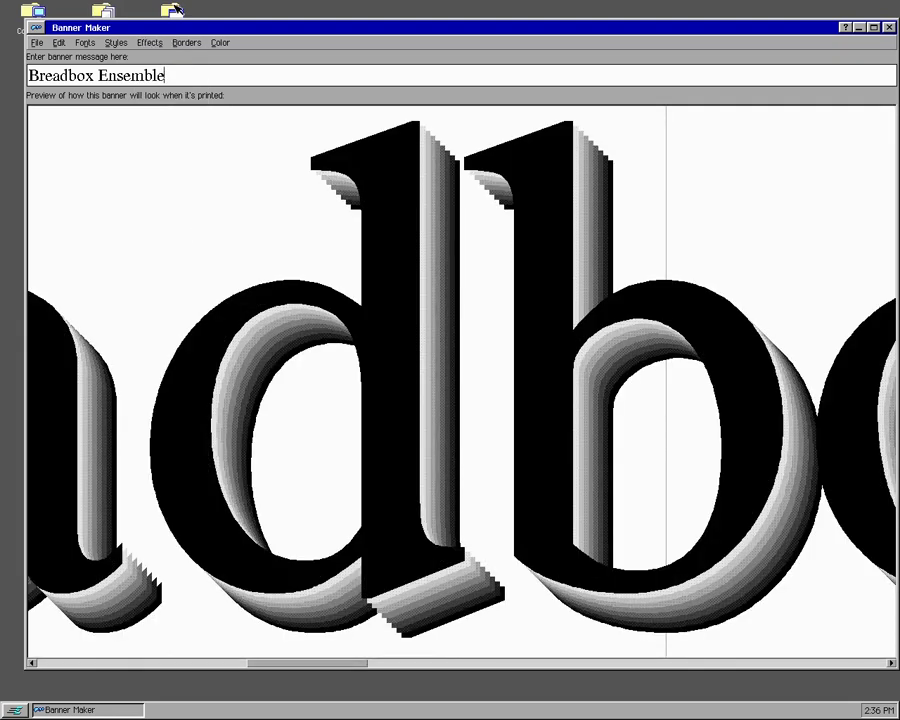
click(149, 42)
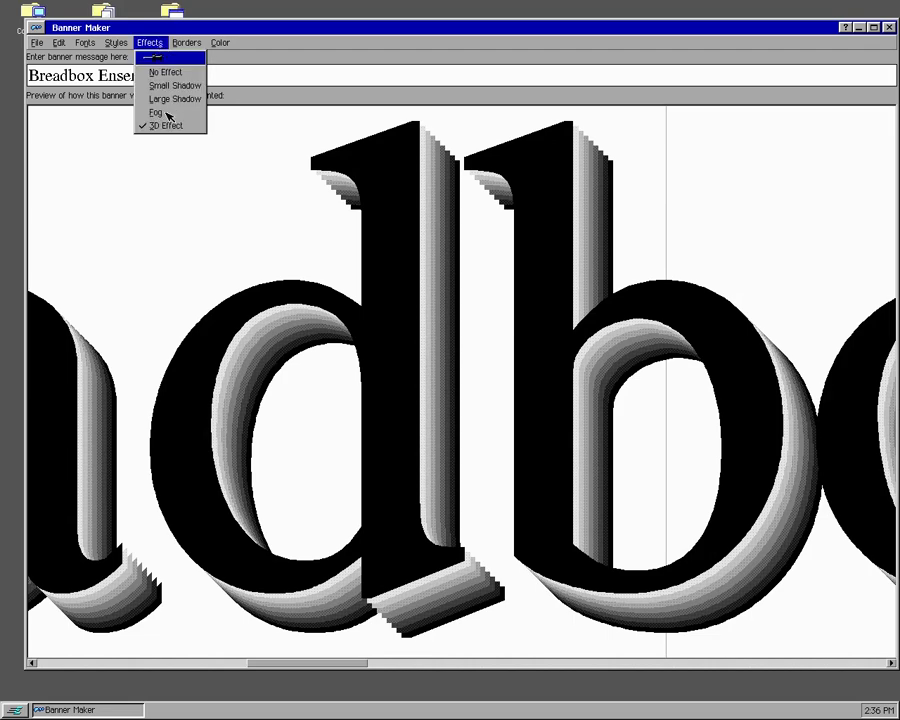
click(166, 113)
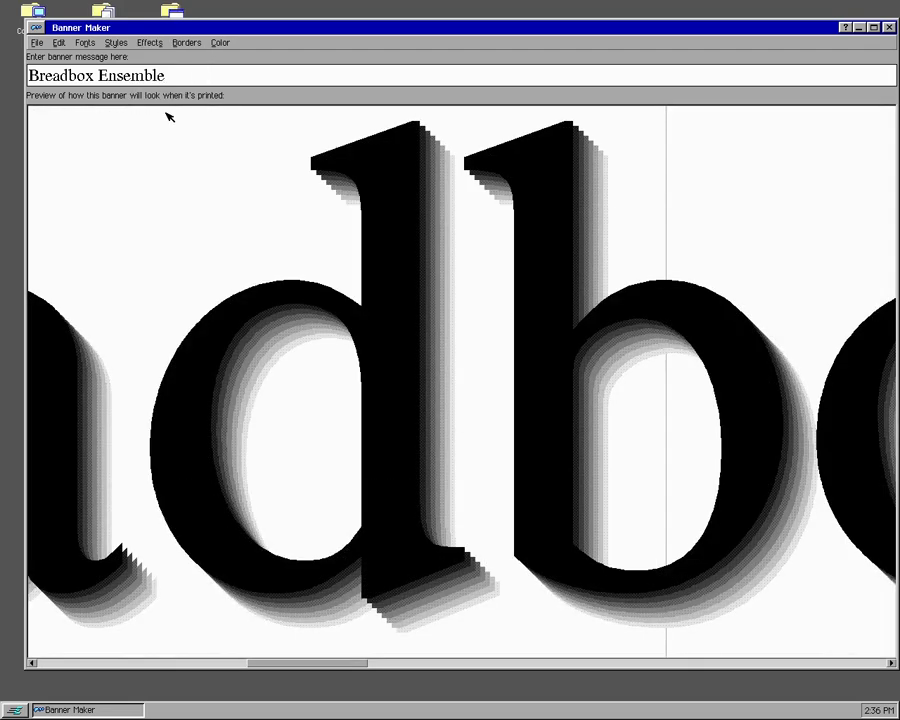
Step: Apply the Small Shadow effect and the bold style to the banner text
click(149, 42)
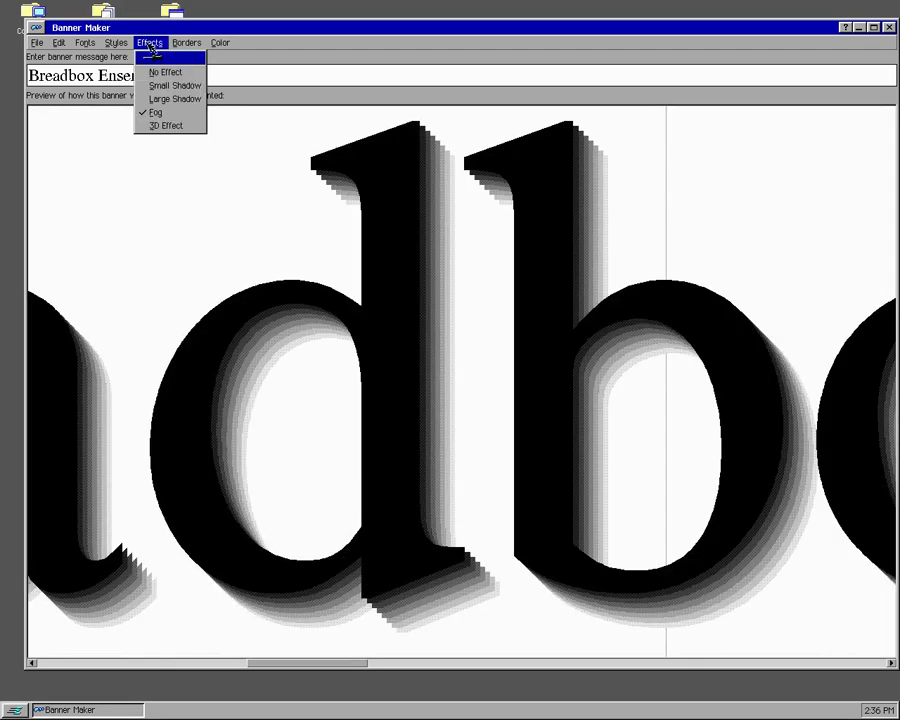
click(171, 88)
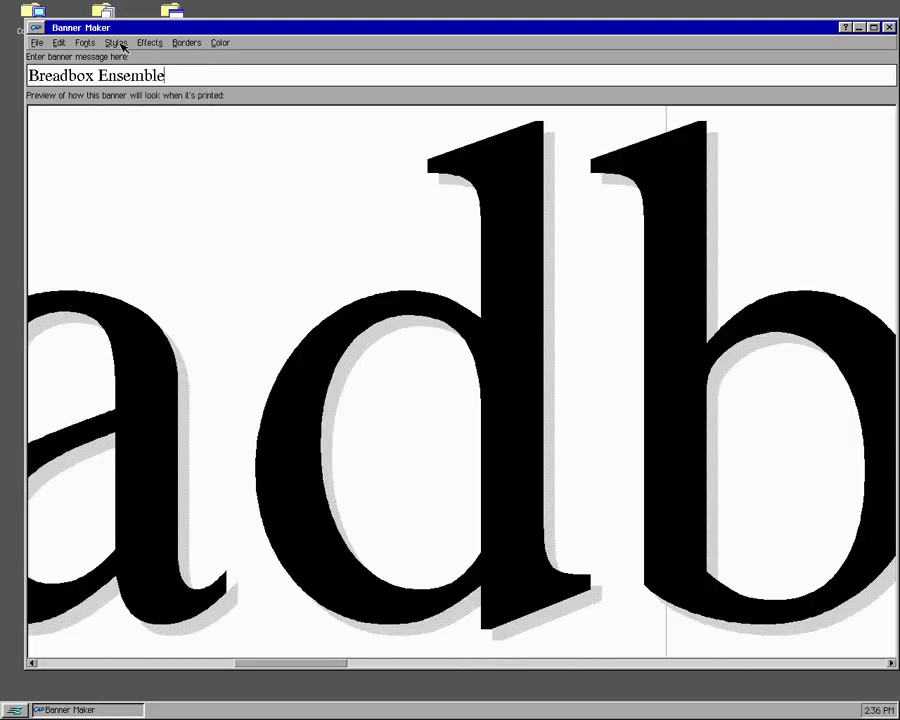
click(116, 43)
click(138, 87)
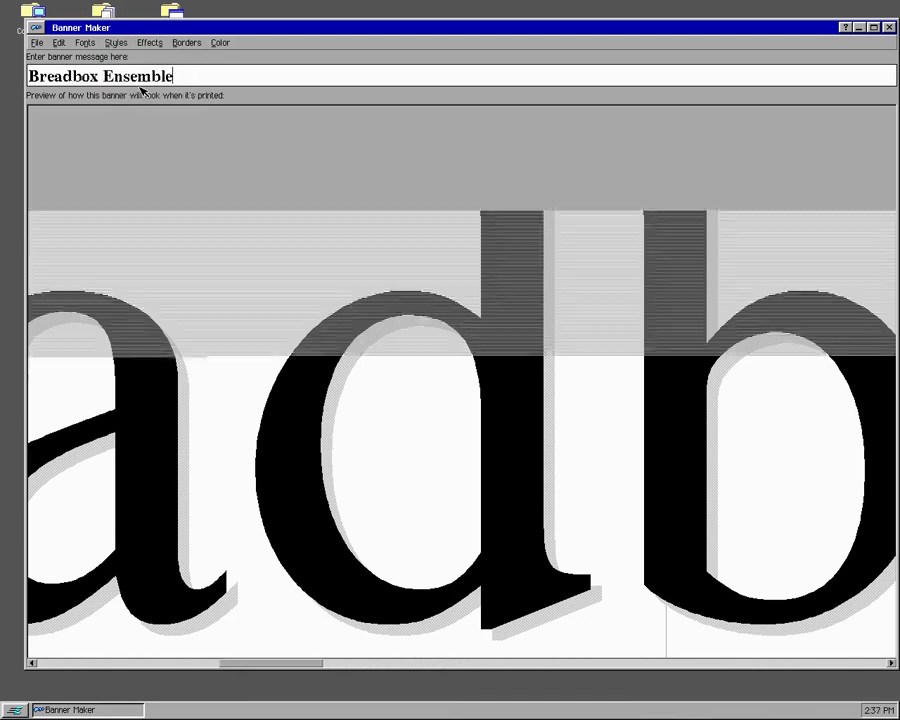
Step: Change the banner text's font to URW Sans and review the lettering in the print preview
click(85, 43)
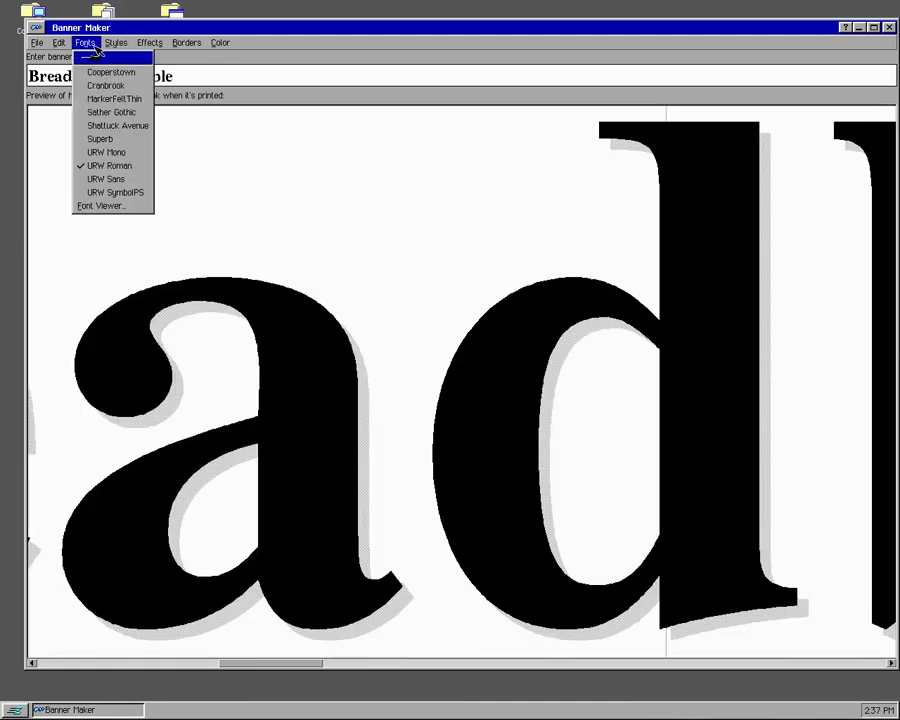
click(127, 182)
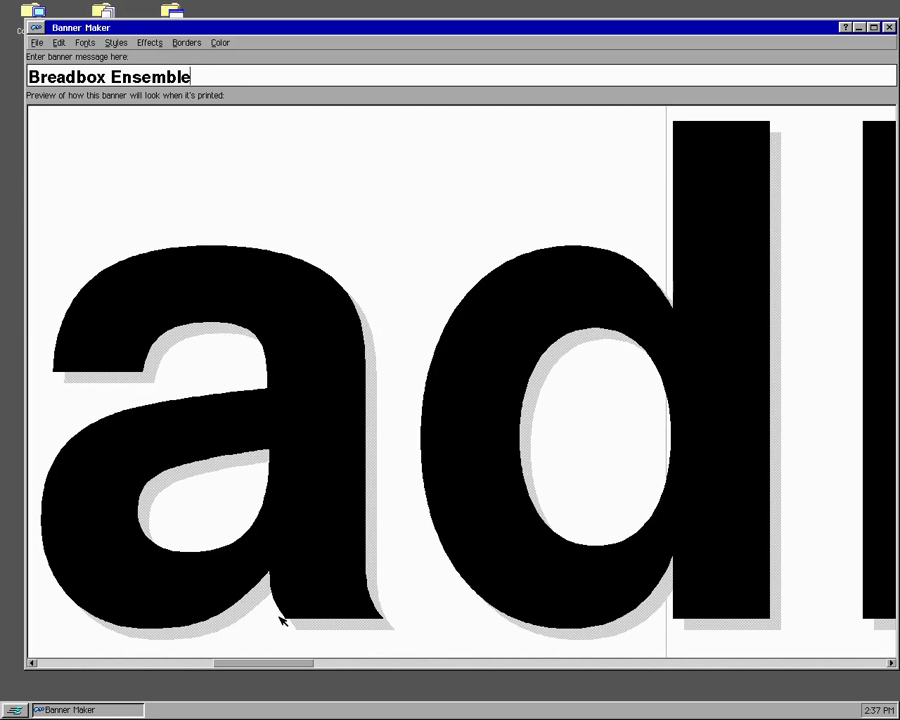
click(120, 665)
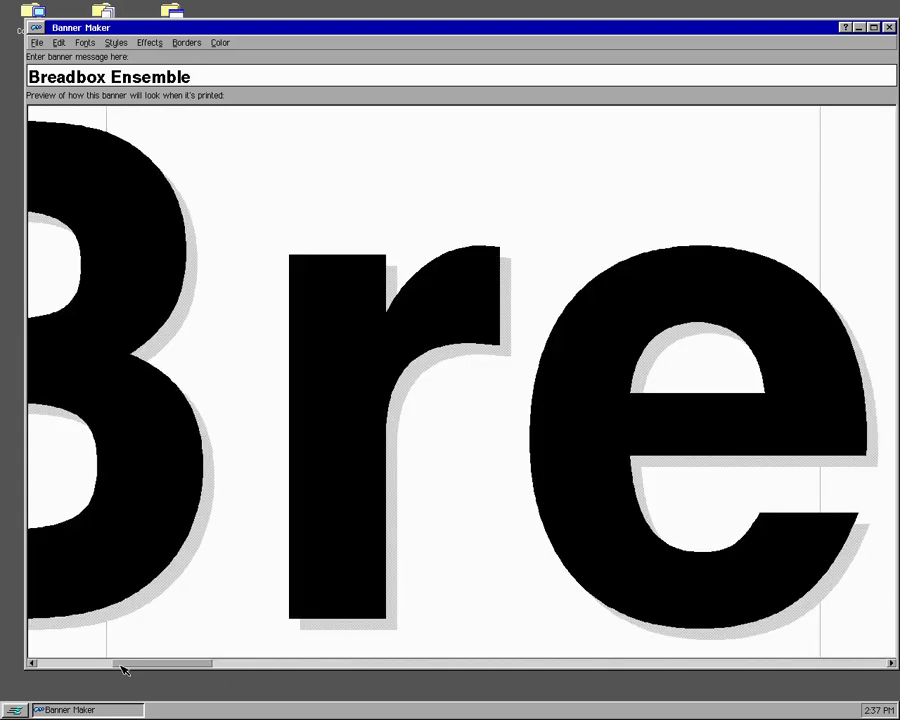
click(66, 664)
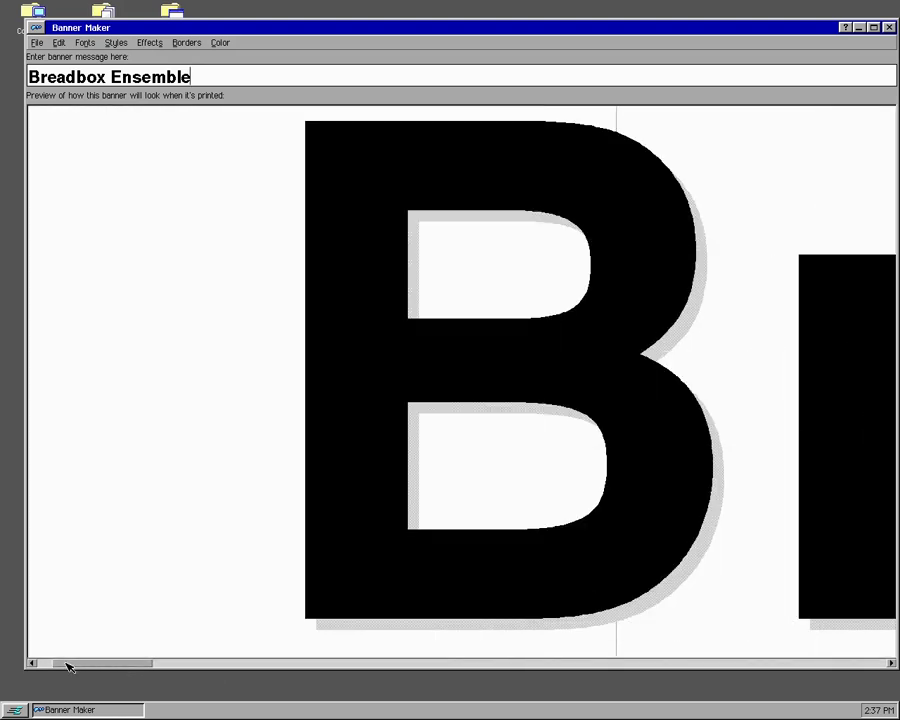
drag(200, 673, 488, 673)
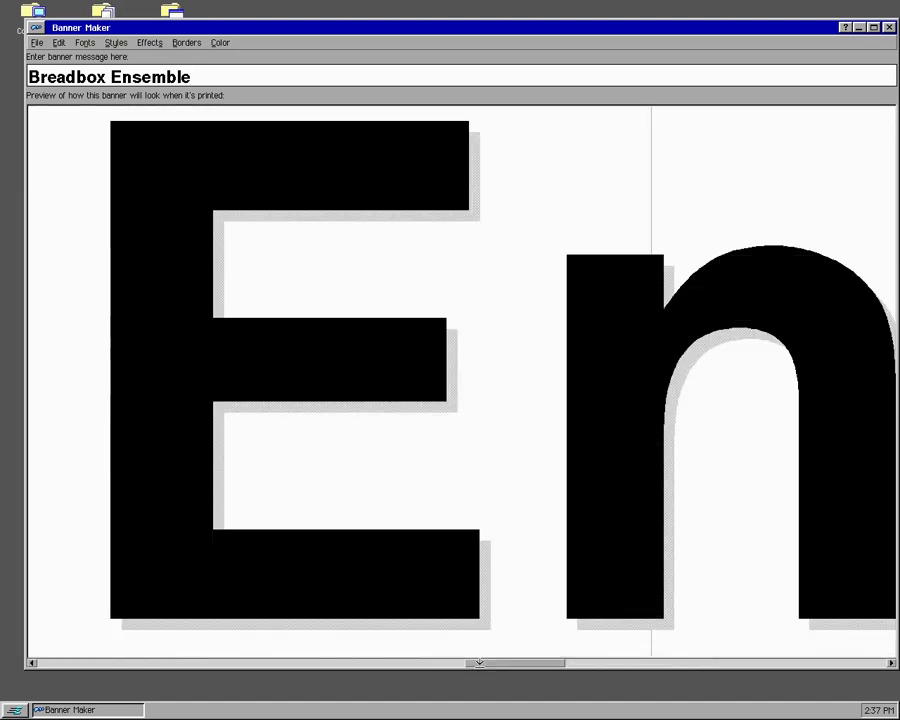
Step: Set the banner text's color to dark red and apply it
click(216, 45)
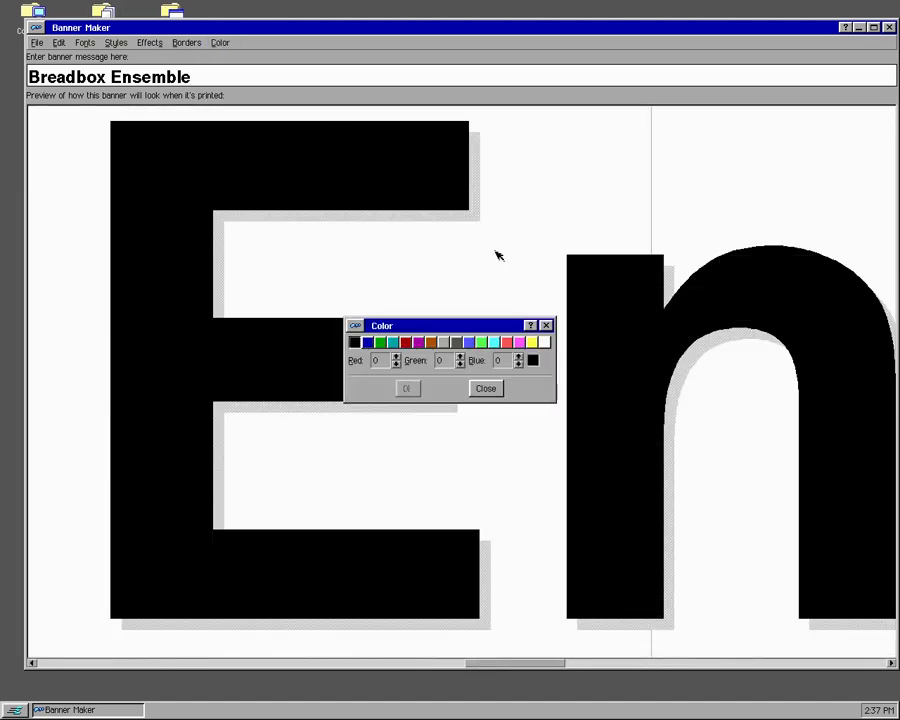
click(406, 342)
click(407, 388)
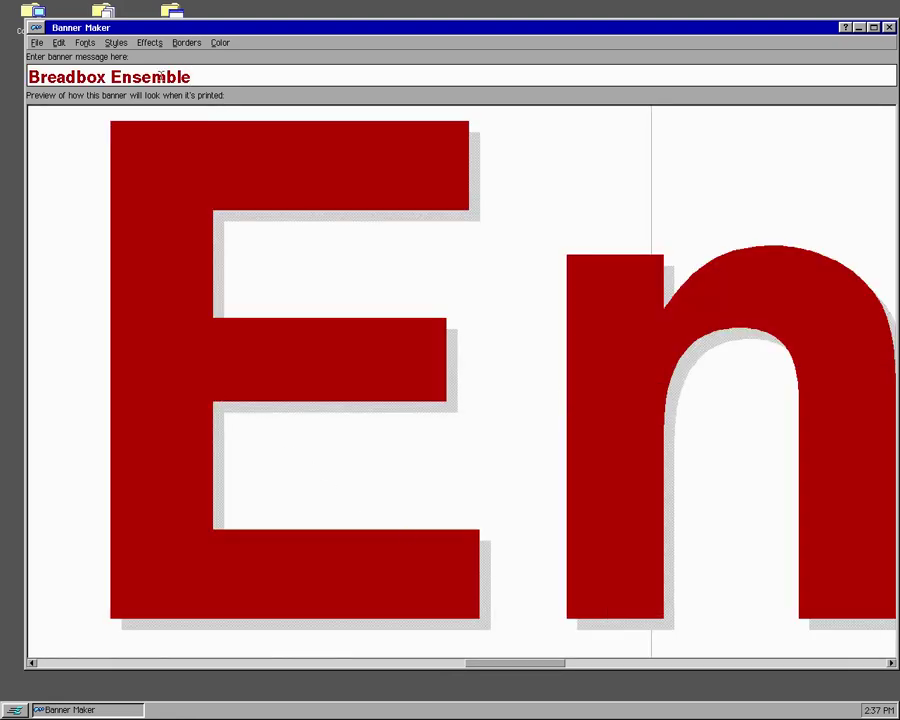
Step: Look over the style and file commands, then exit Banner Maker and confirm leaving it
key(alt+s)
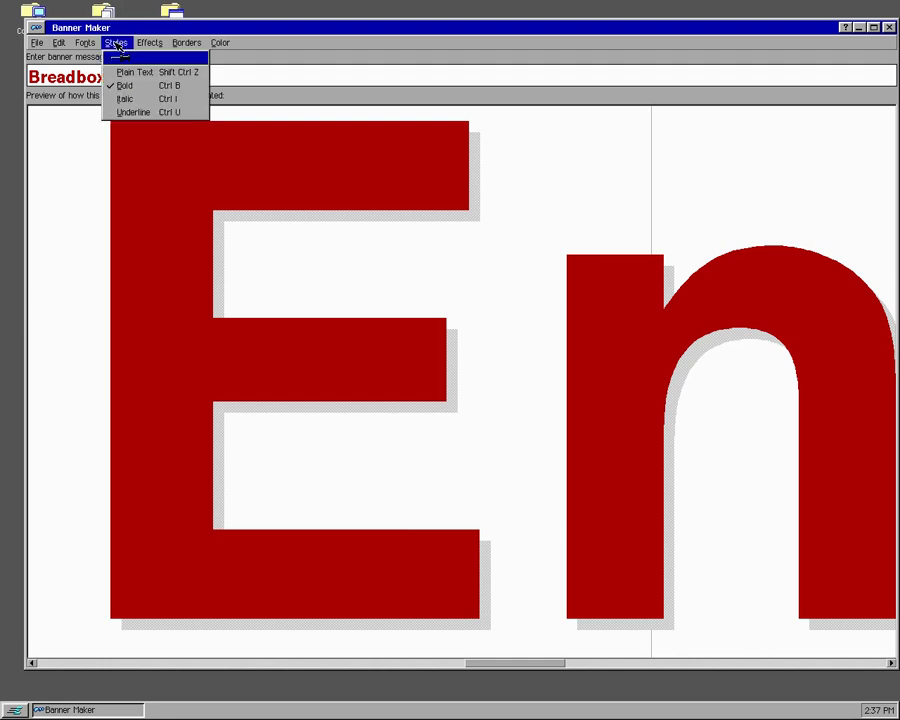
click(58, 42)
click(40, 43)
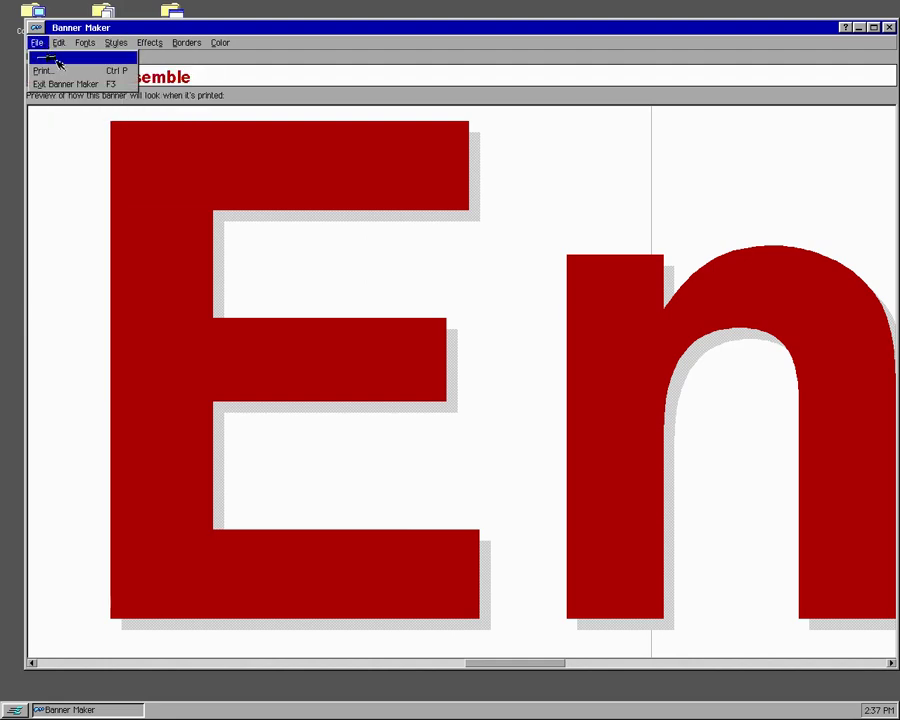
click(59, 84)
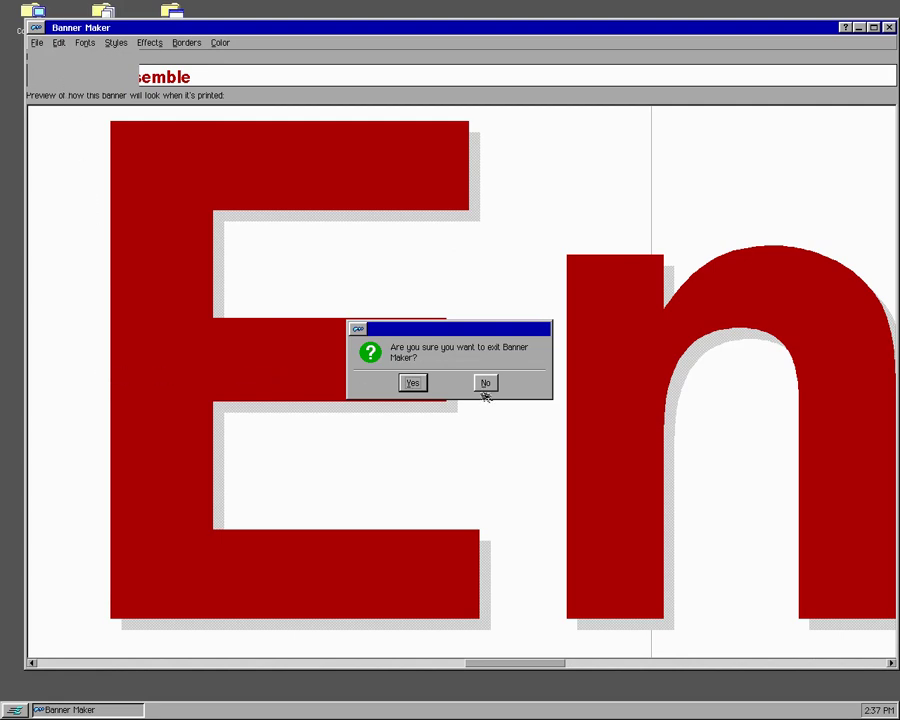
click(414, 382)
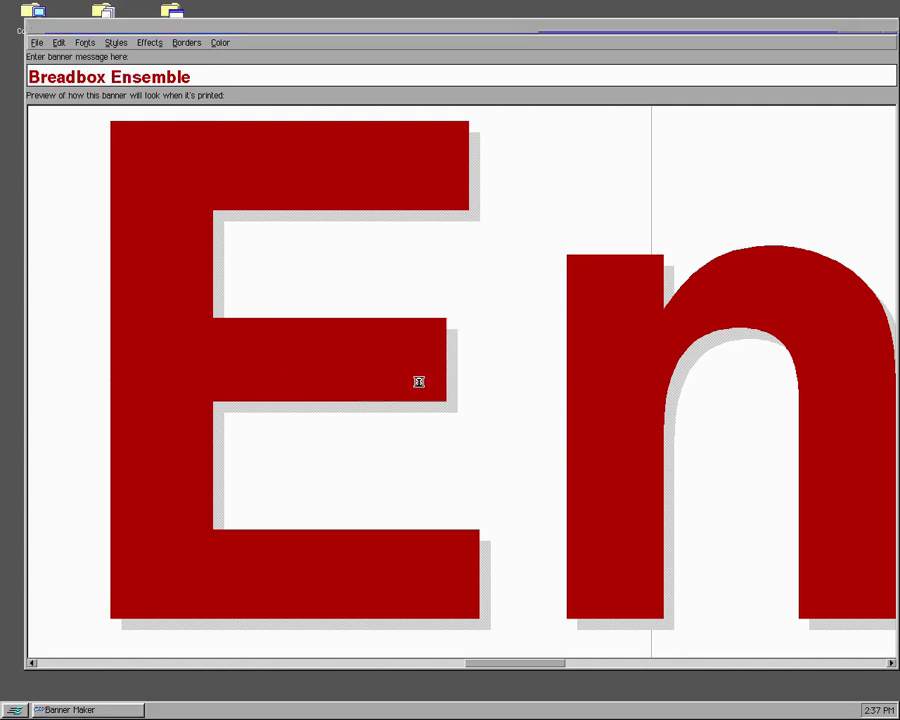
Step: In the Background preferences, set Full Moon as the tiled desktop background with dark red as the background color
click(17, 710)
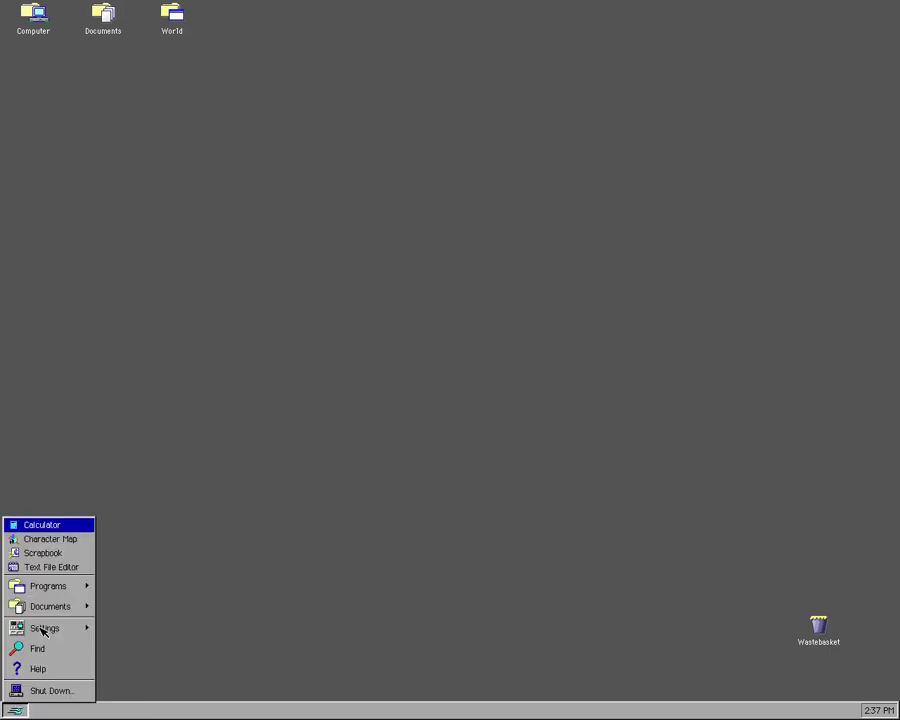
mouse_move(44, 631)
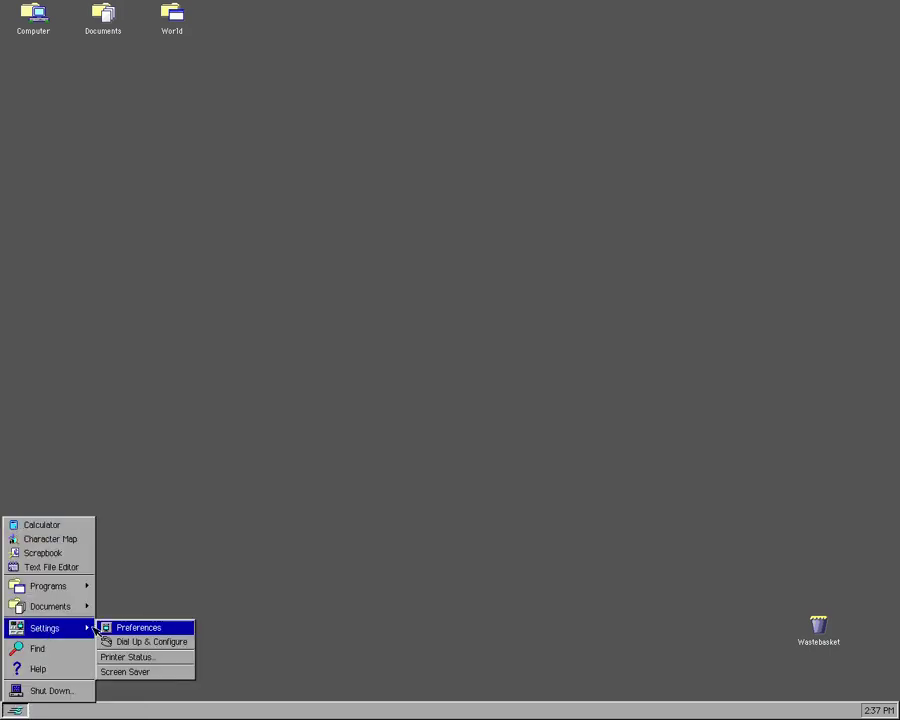
click(146, 630)
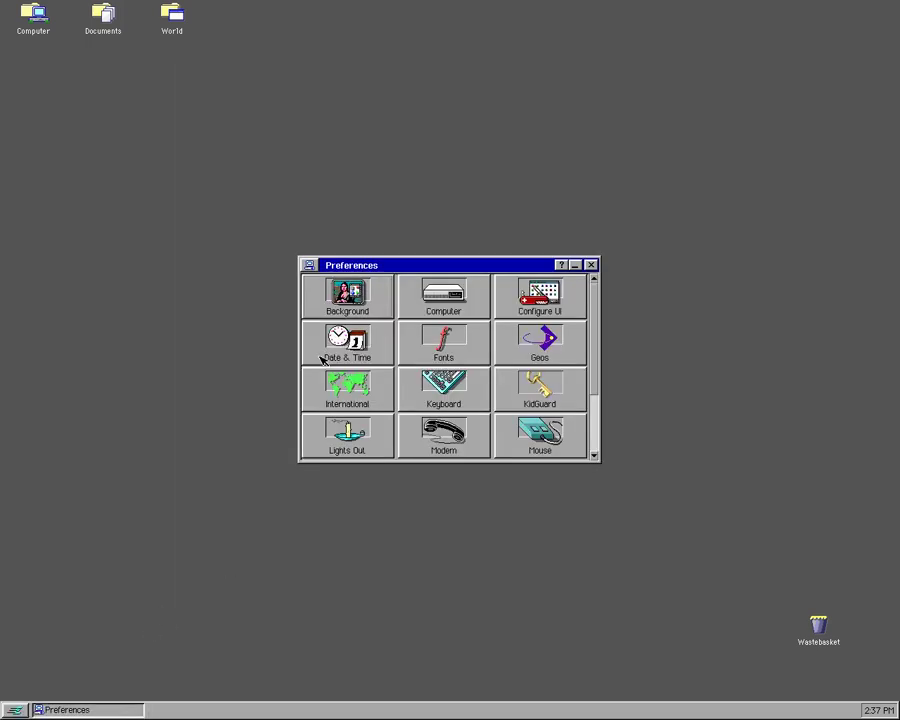
click(347, 296)
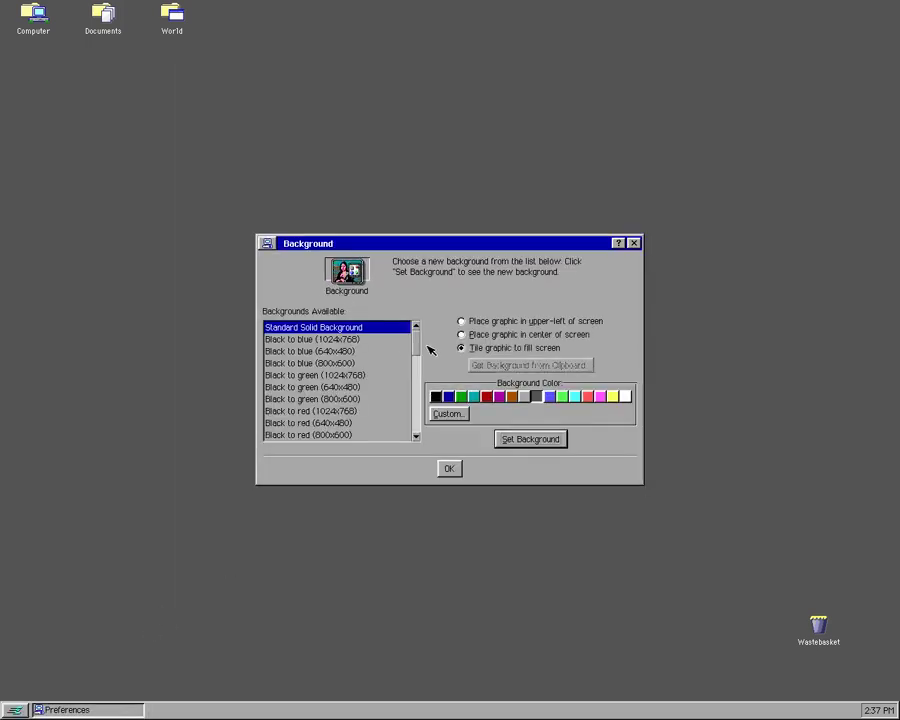
drag(418, 349, 420, 376)
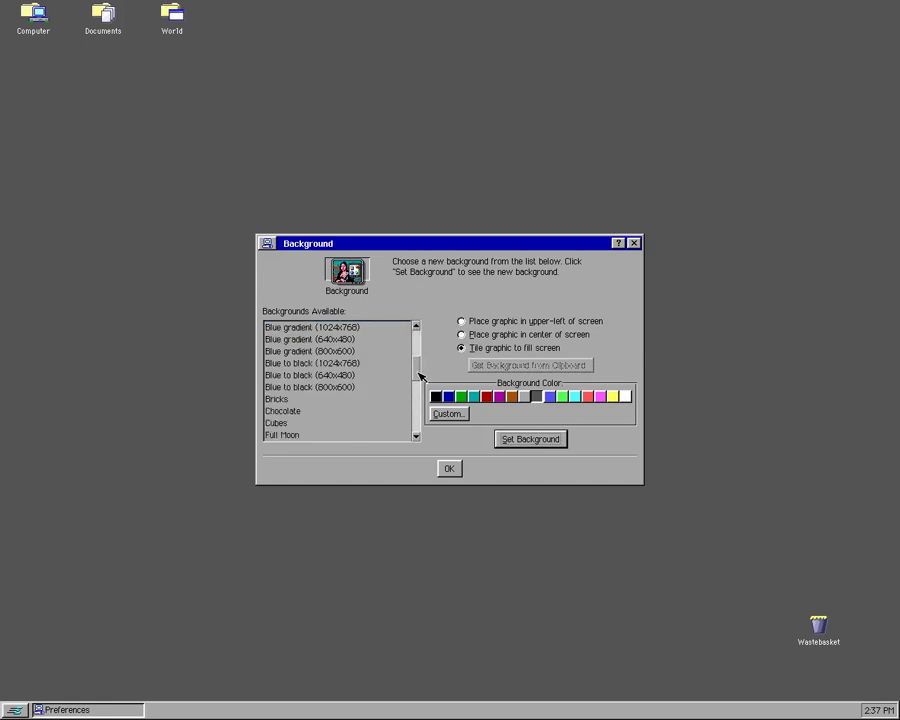
click(416, 437)
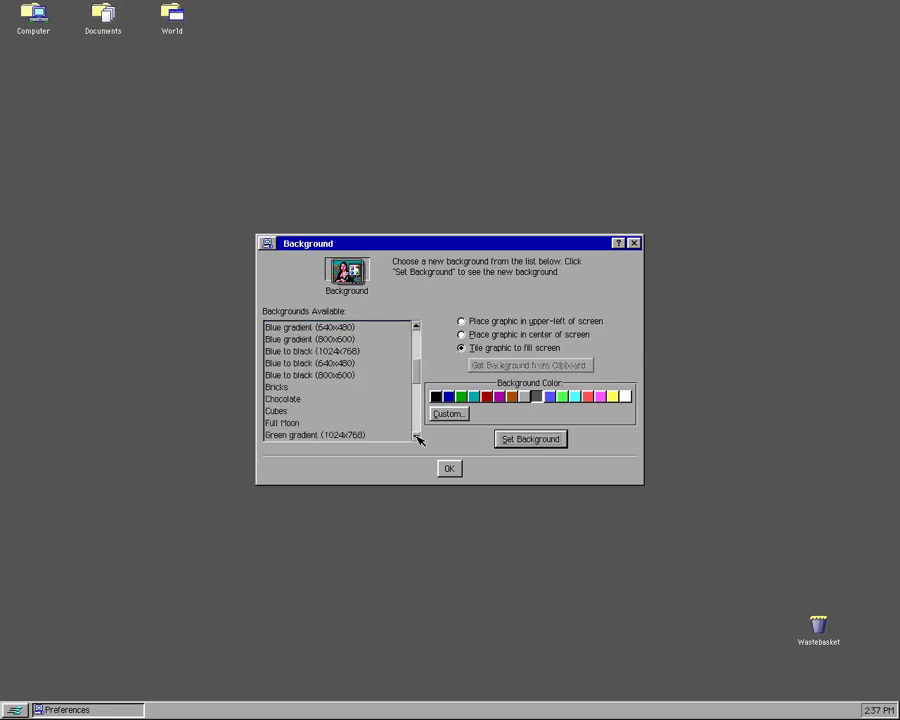
click(416, 437)
click(416, 437)
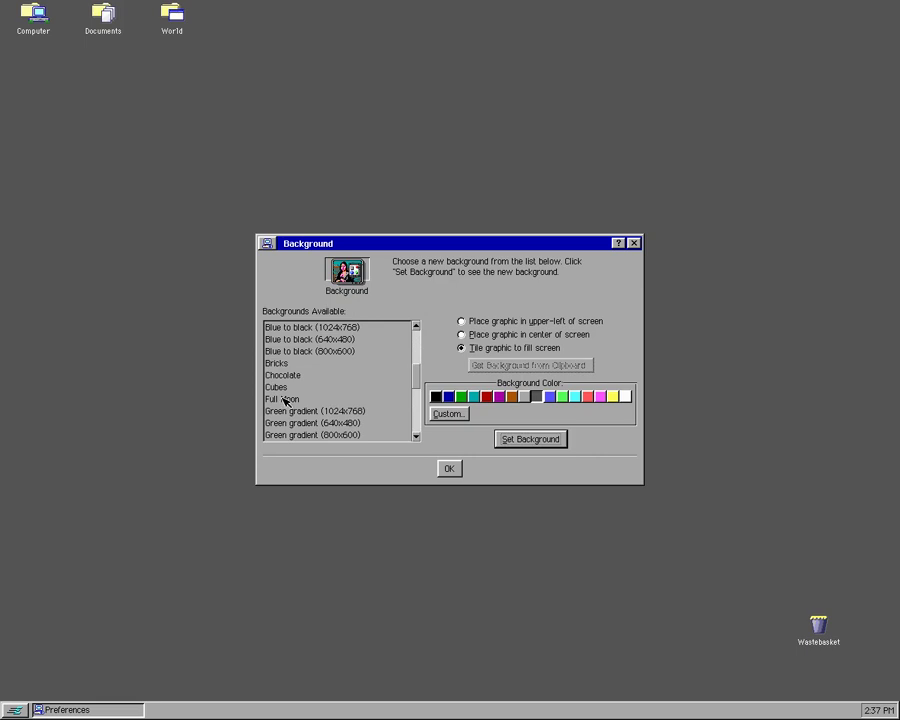
click(285, 400)
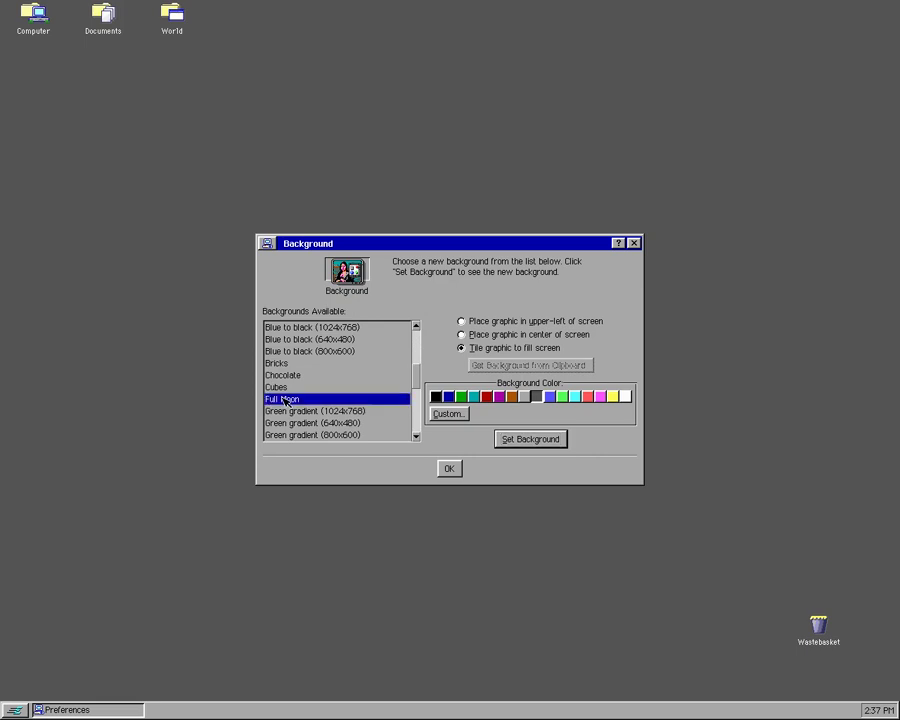
click(488, 397)
click(540, 441)
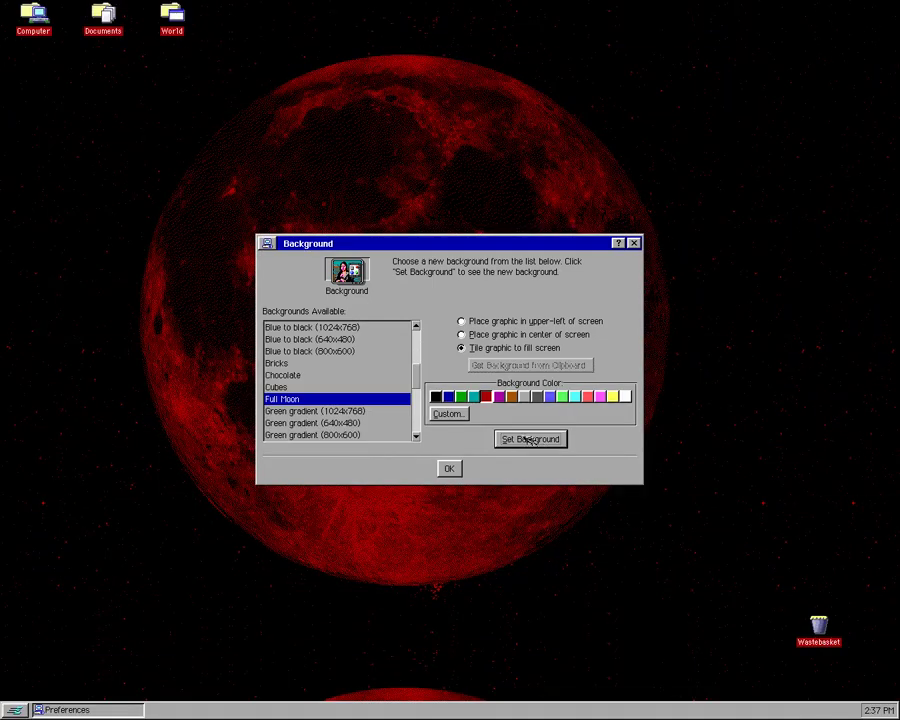
Step: Place the Full Moon graphic in the center of the screen, set the background color to light gray, and close the background settings
click(475, 338)
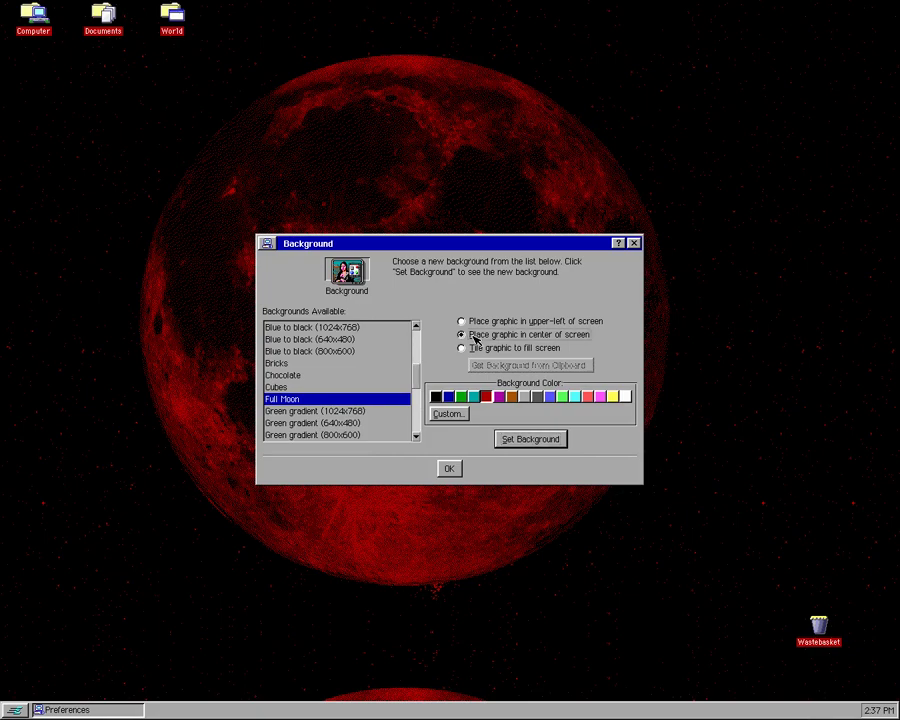
click(546, 443)
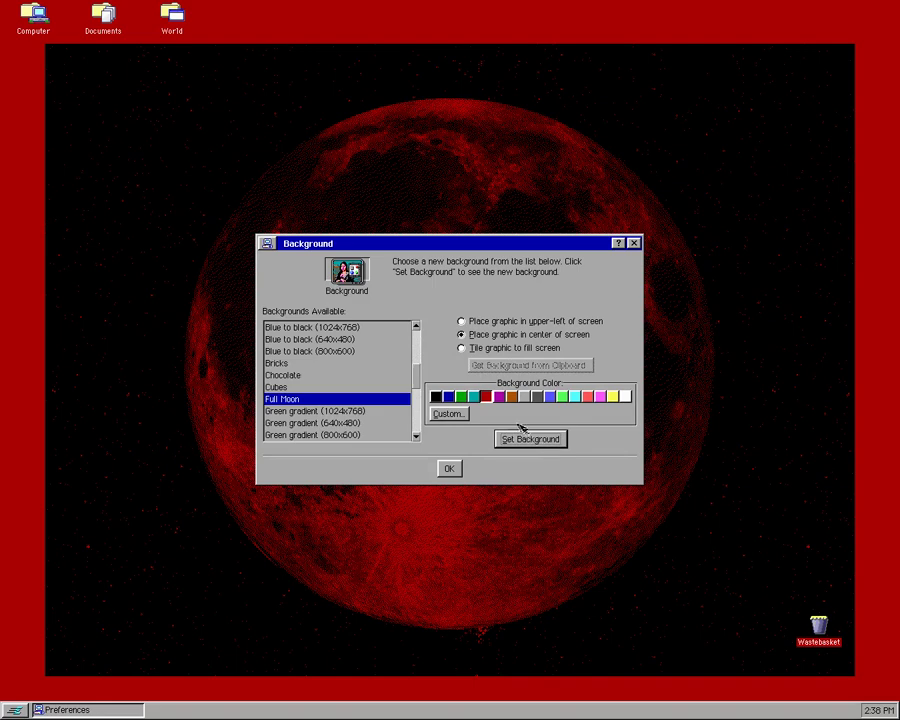
click(525, 397)
click(540, 437)
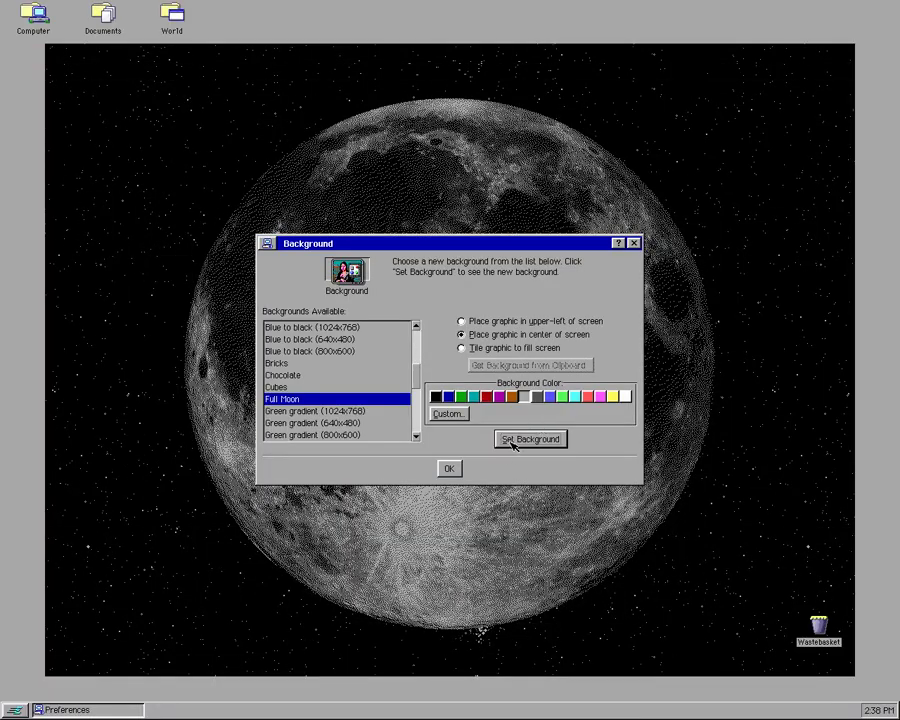
click(449, 469)
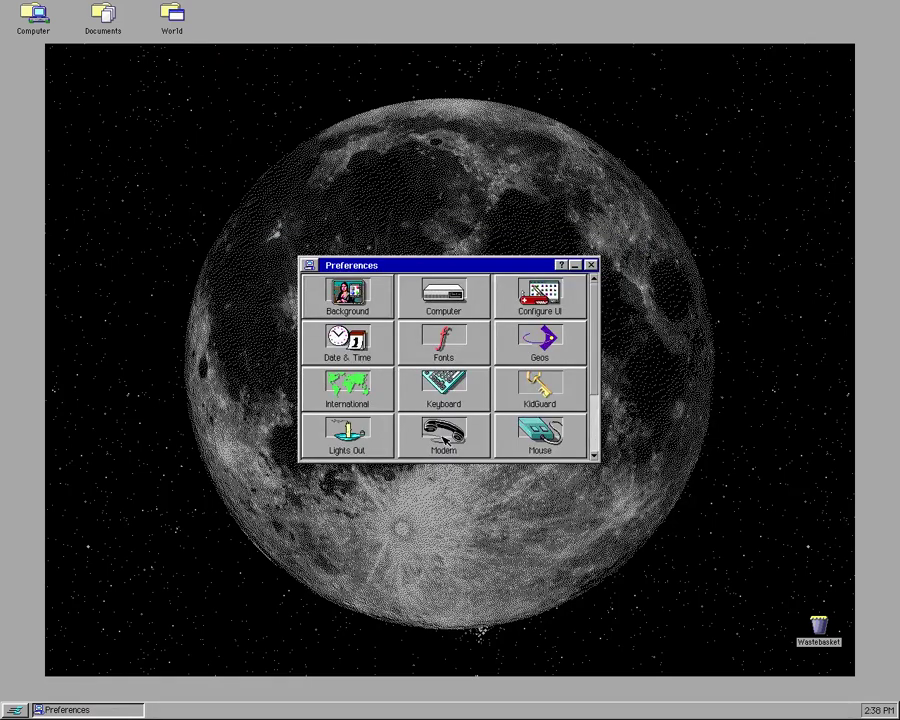
Step: Examine the Computer preferences, then the Configure UI settings for applications, express menu, interface, advanced options and file manager
click(446, 302)
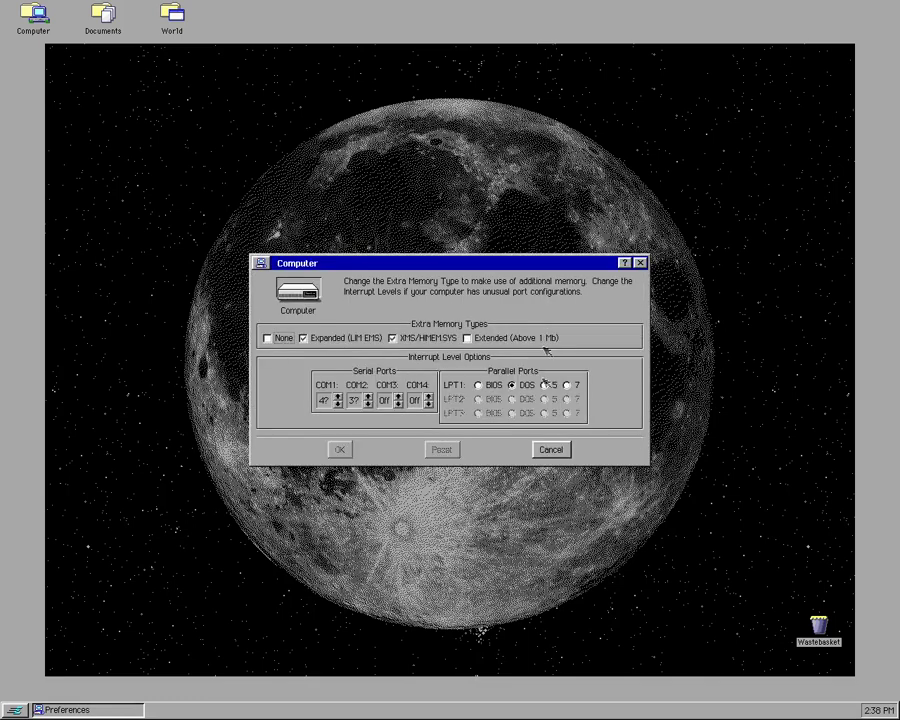
click(550, 449)
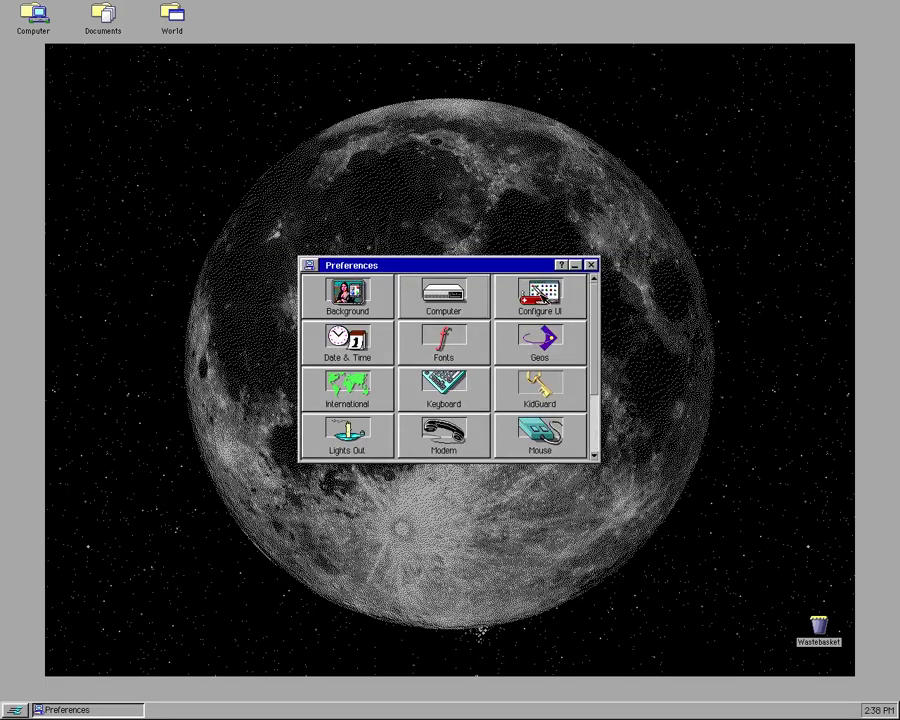
click(538, 296)
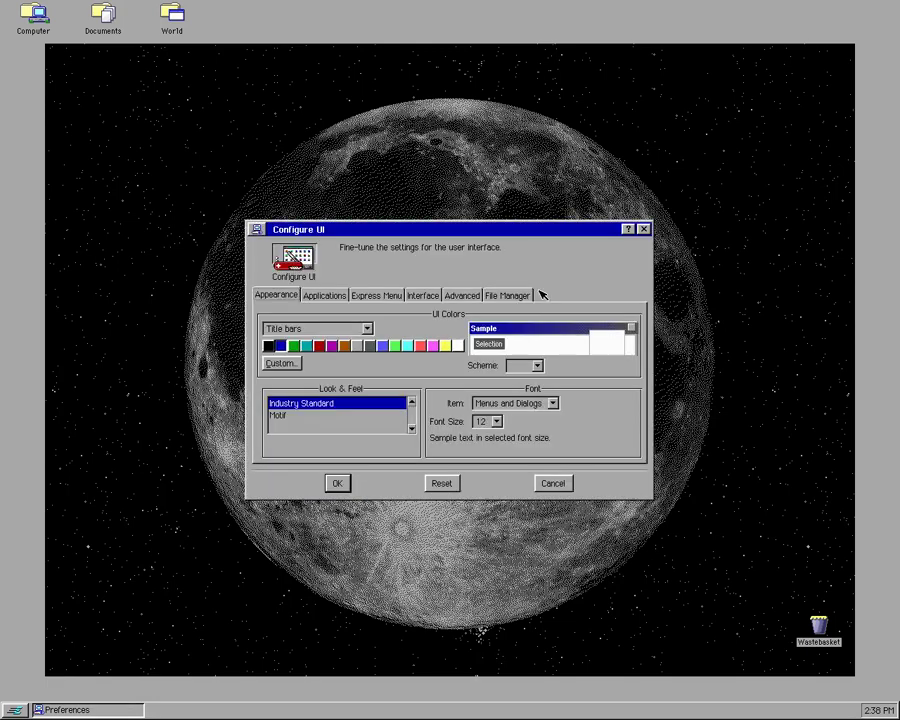
click(330, 298)
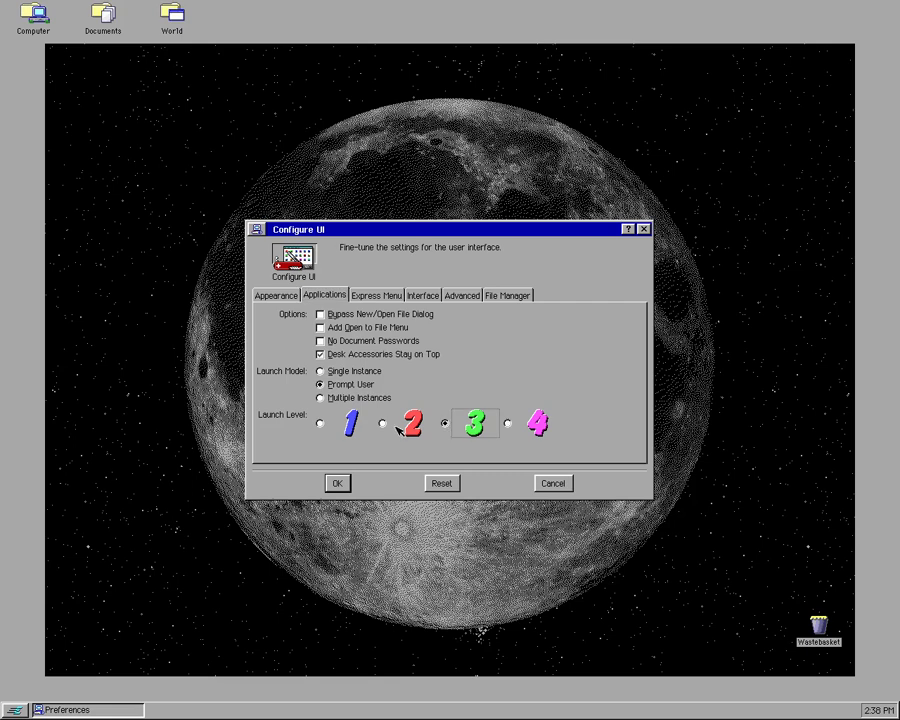
click(525, 424)
click(377, 298)
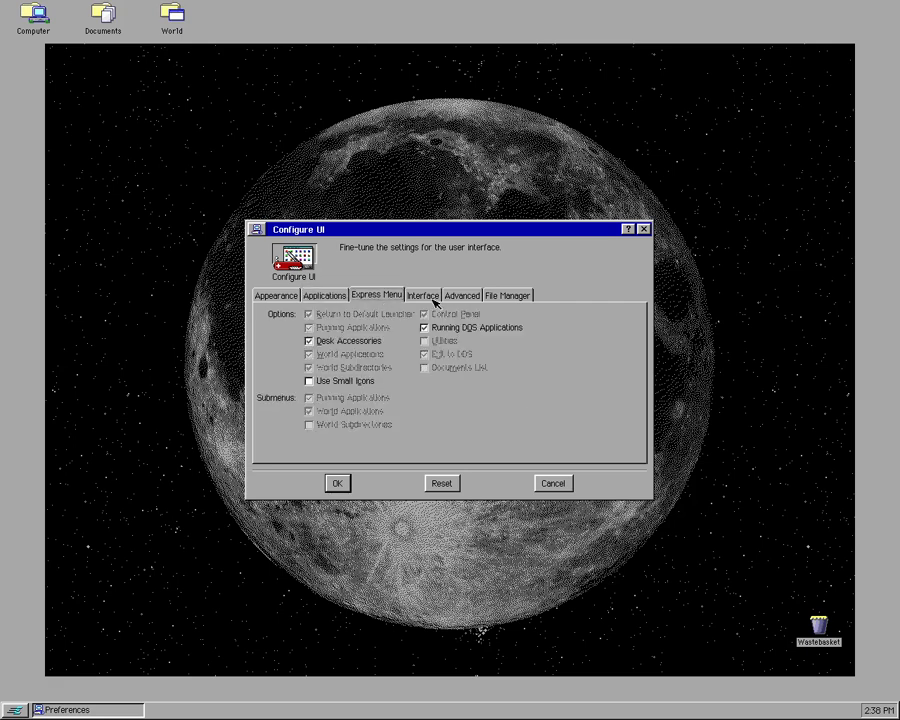
click(435, 302)
click(476, 295)
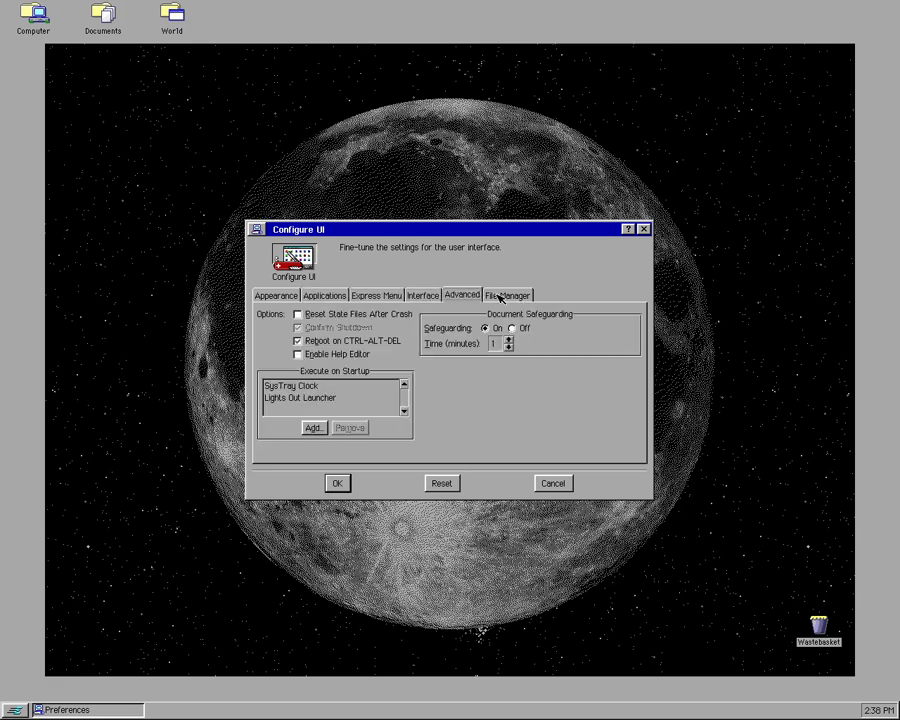
click(501, 297)
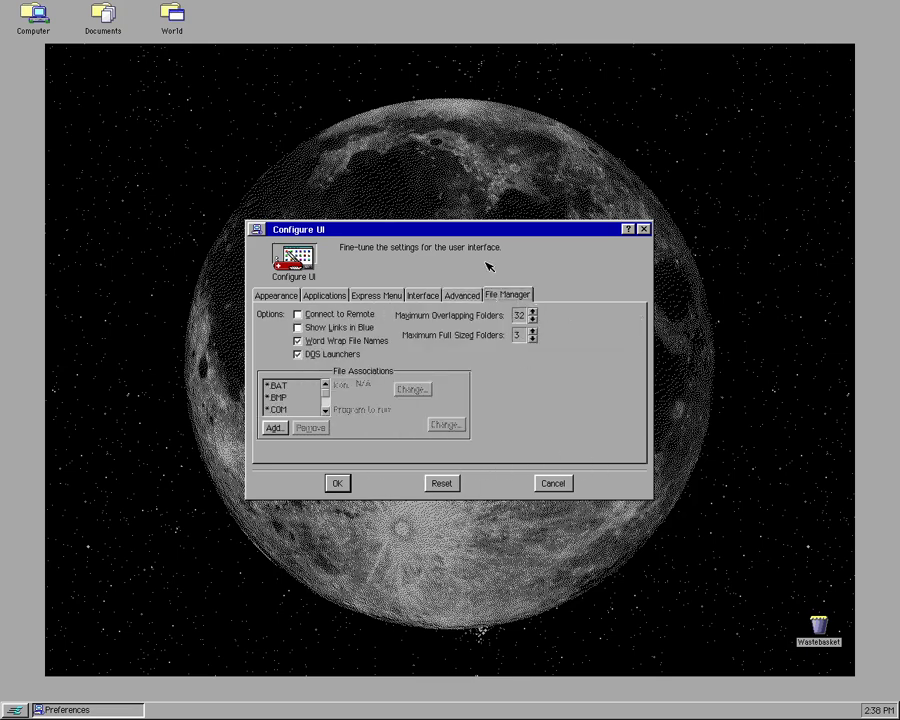
click(463, 295)
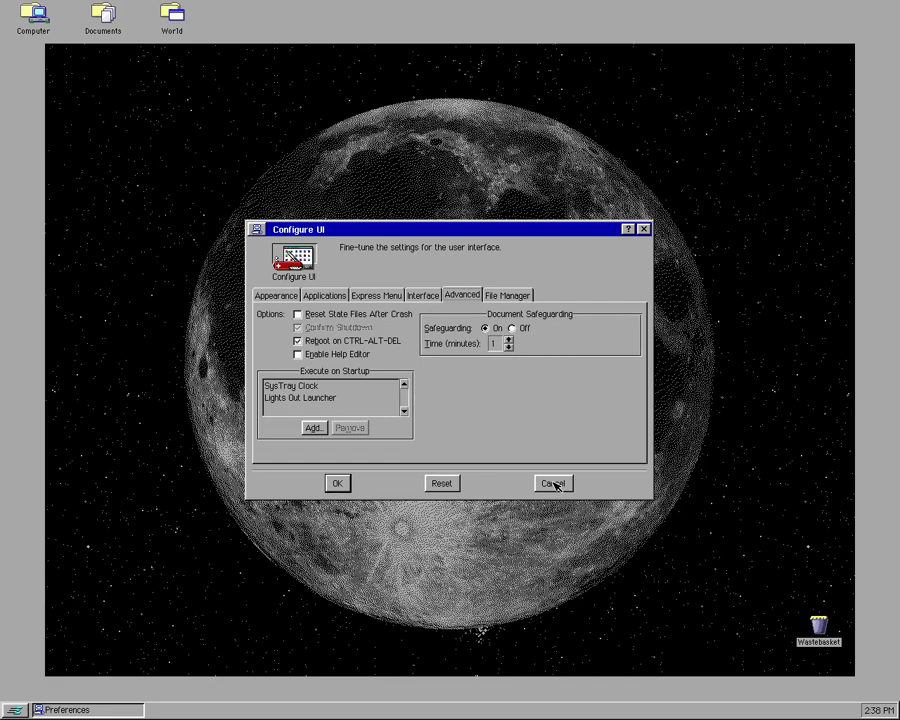
Step: Set the interface look and feel to Motif in the Configure UI appearance settings and accept the system restart
click(282, 297)
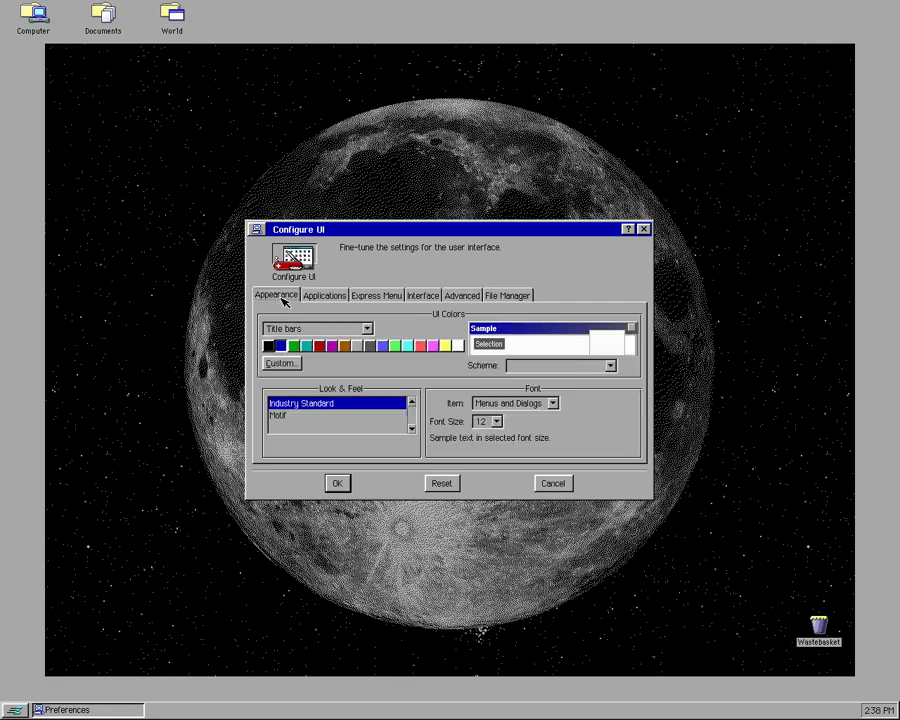
click(280, 416)
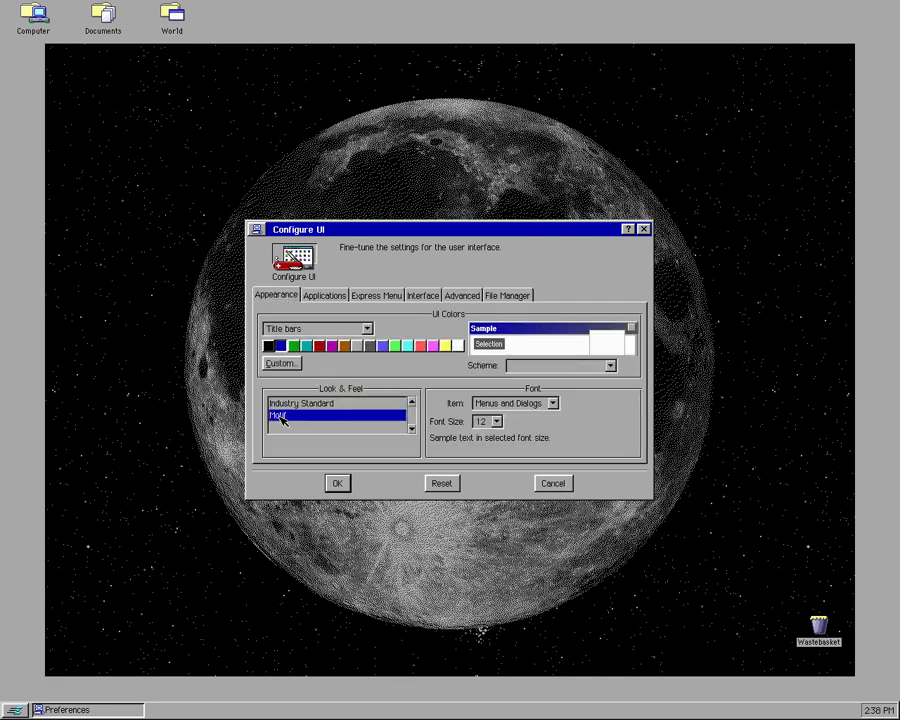
click(337, 484)
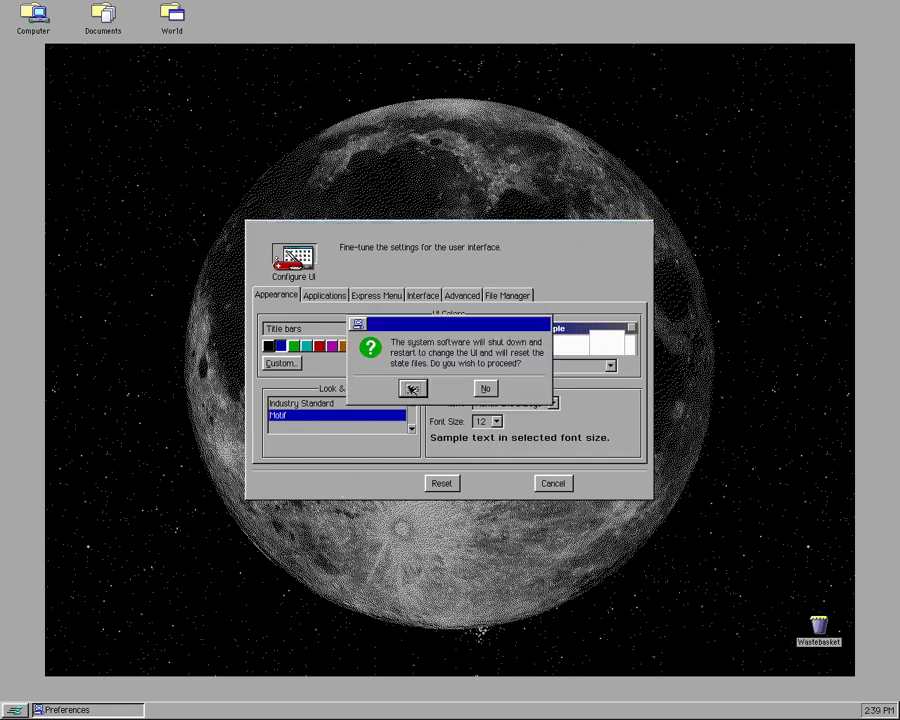
click(416, 389)
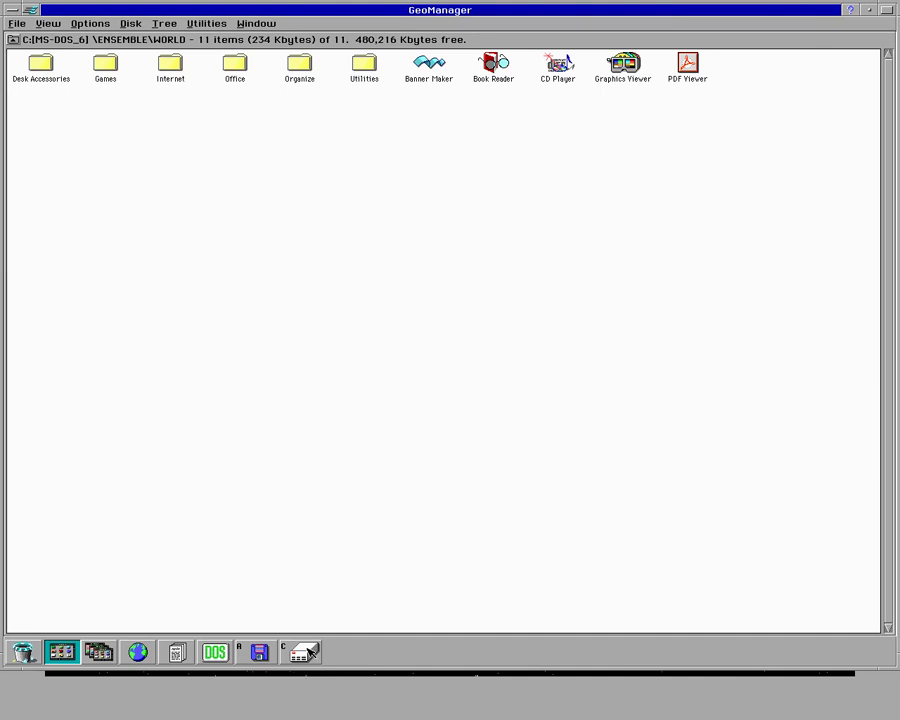
Step: Look over GeoManager's view, options, disk, tree, utilities and window commands
click(58, 25)
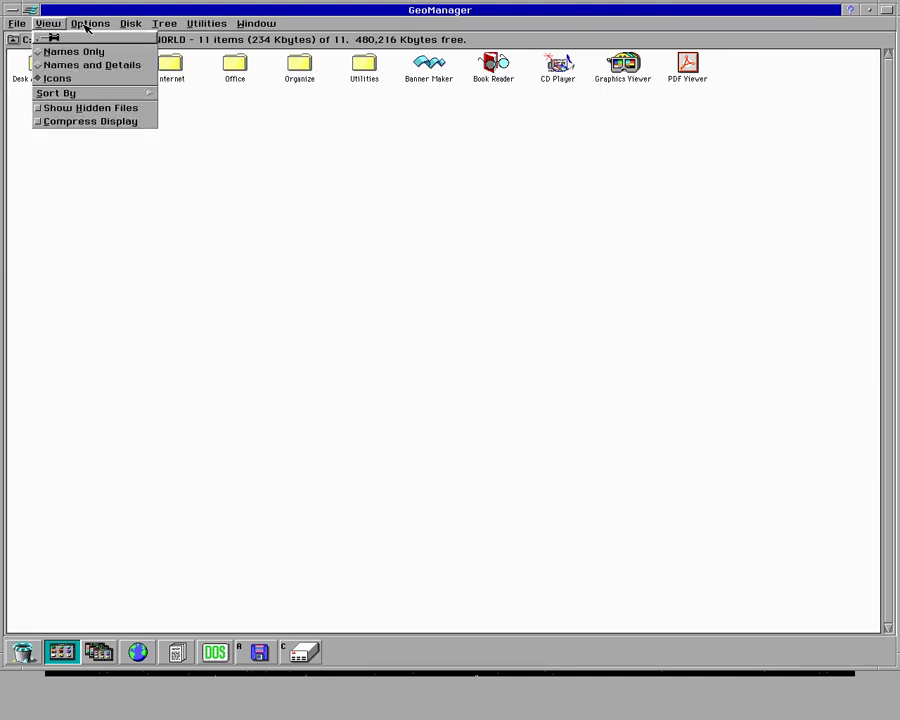
click(87, 25)
click(131, 24)
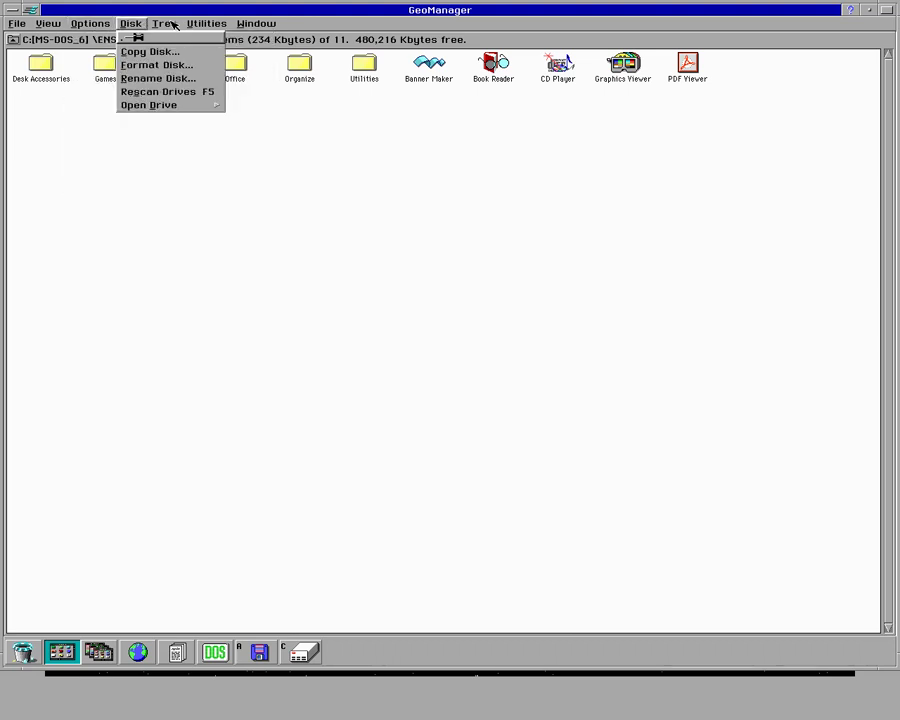
click(170, 24)
click(222, 24)
click(245, 25)
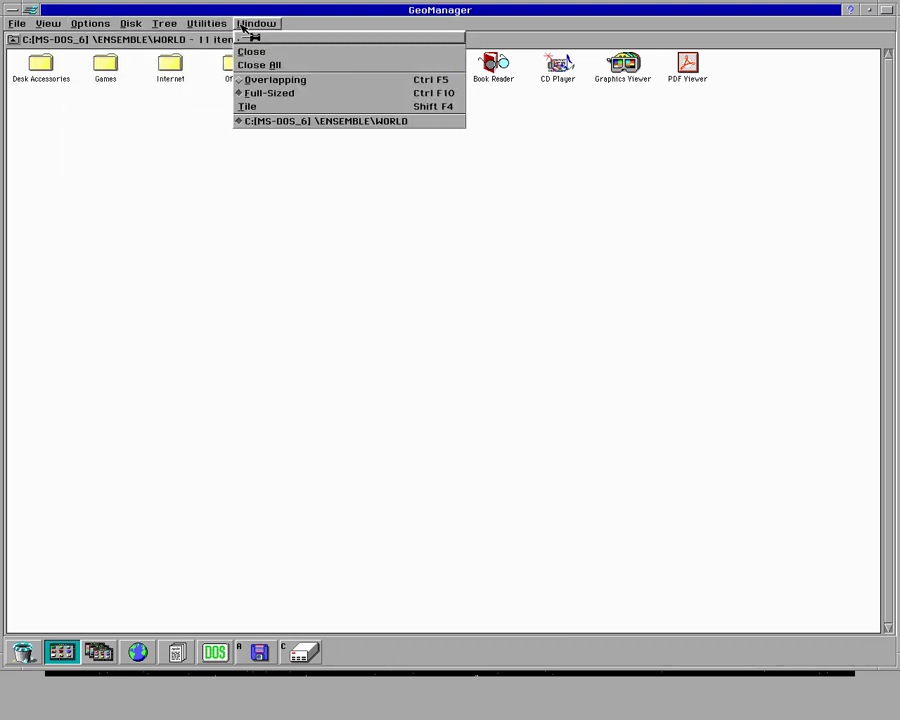
click(264, 24)
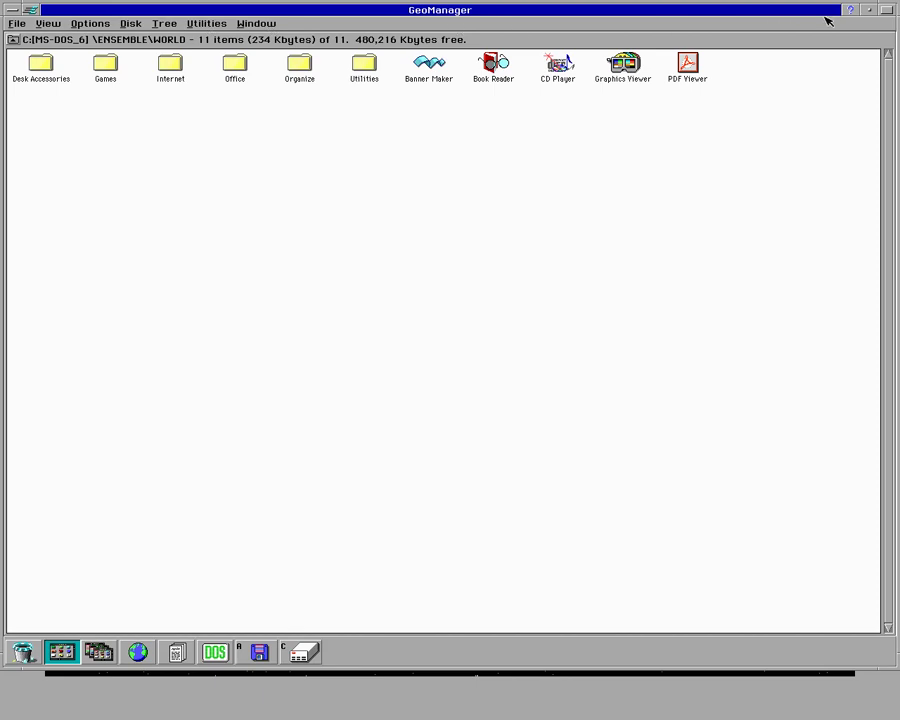
Step: Move the GeoManager window down from the screen edge, minimize it, and place its icon near the desktop's upper left corner
drag(815, 12, 714, 120)
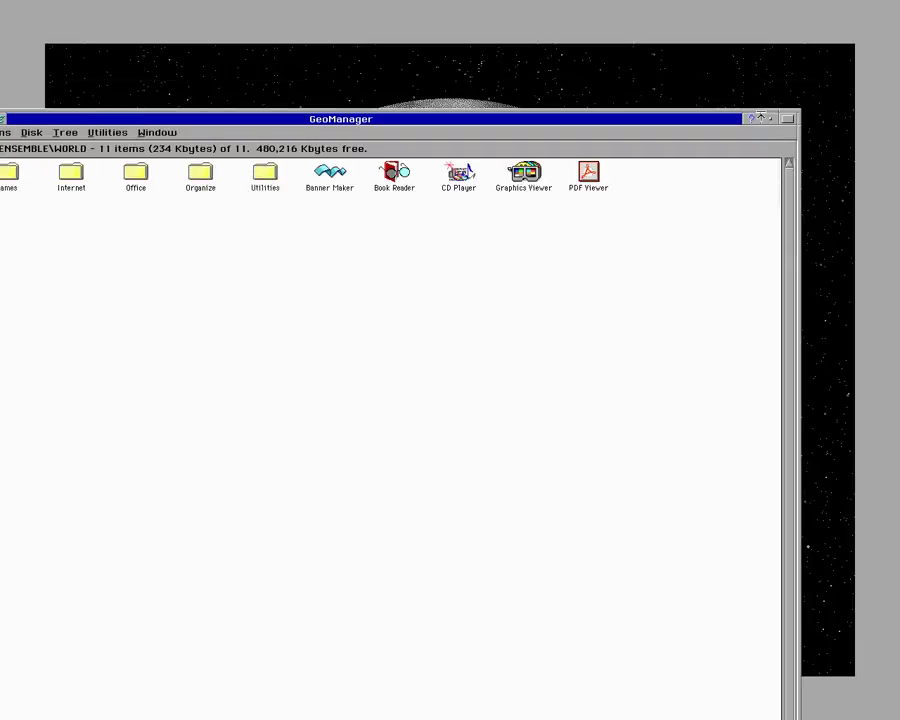
click(771, 118)
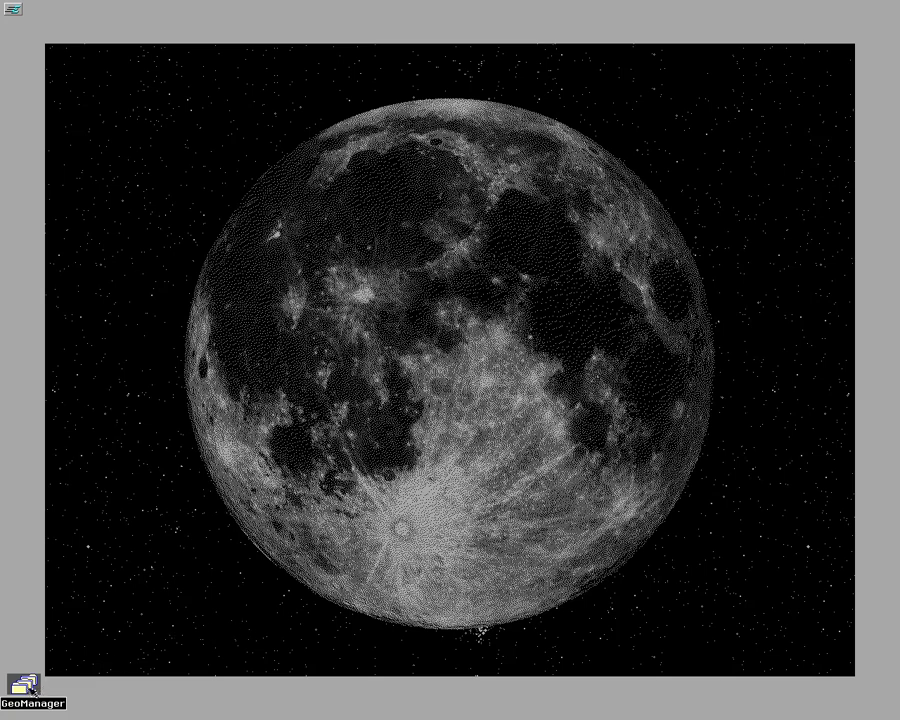
drag(30, 690, 62, 100)
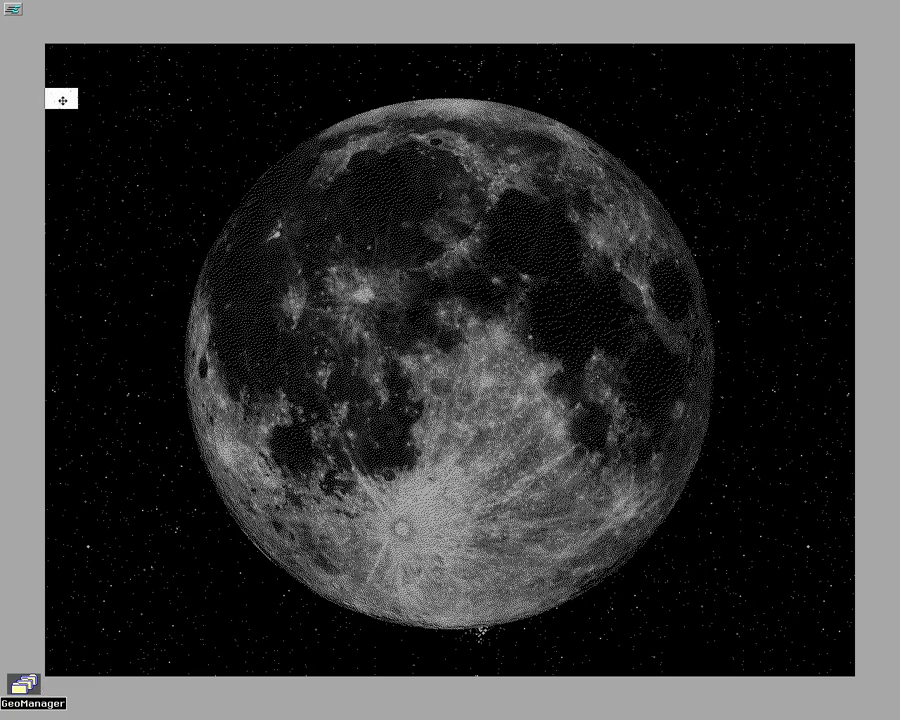
Step: Start Writer from the Office applications with a new blank document, then minimize it
click(13, 12)
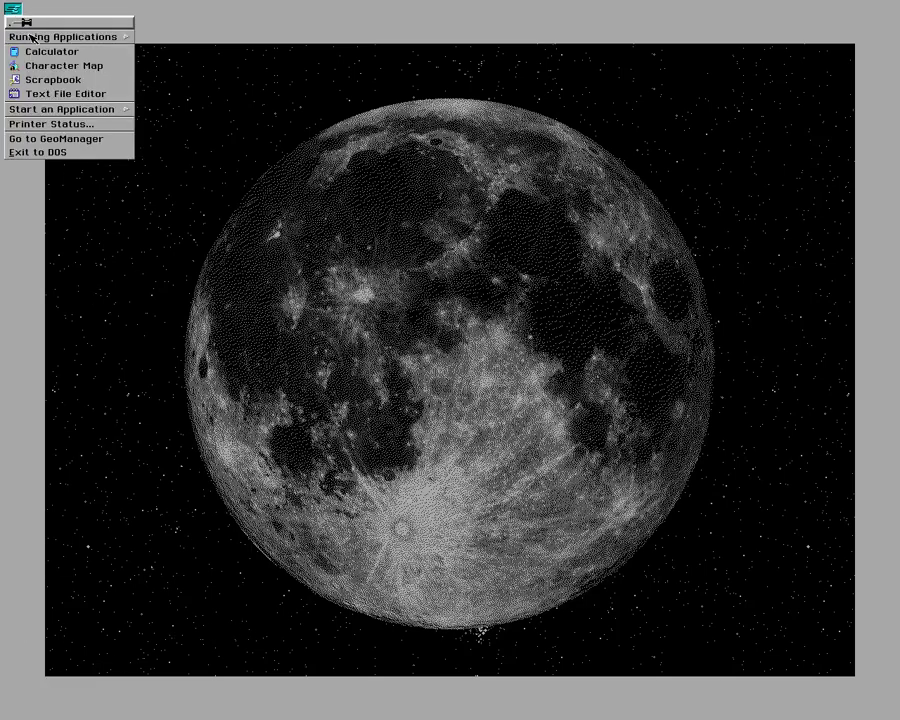
click(31, 39)
click(14, 11)
click(56, 81)
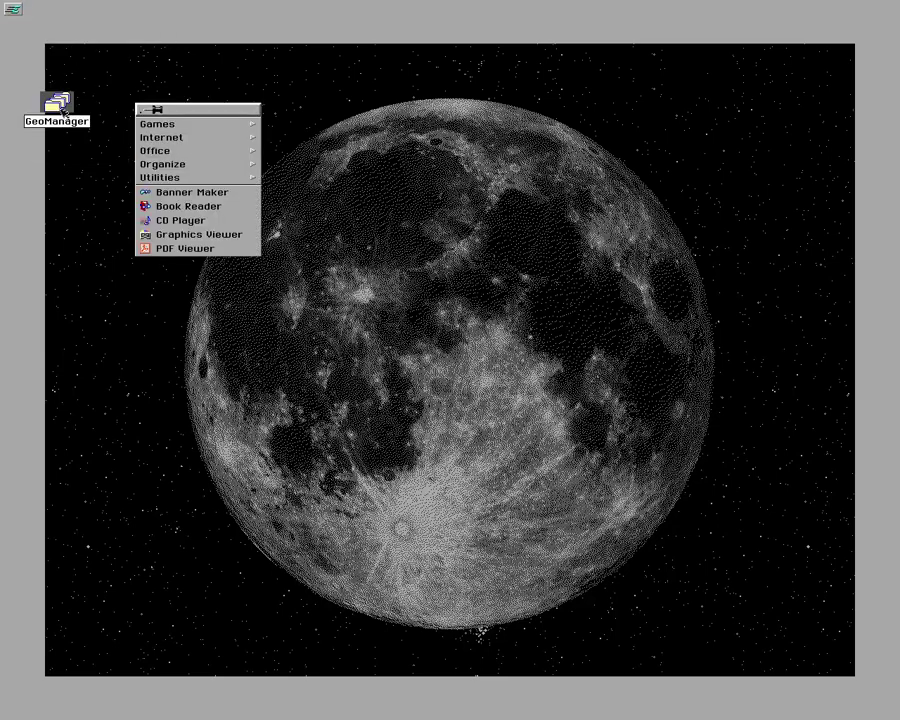
click(191, 150)
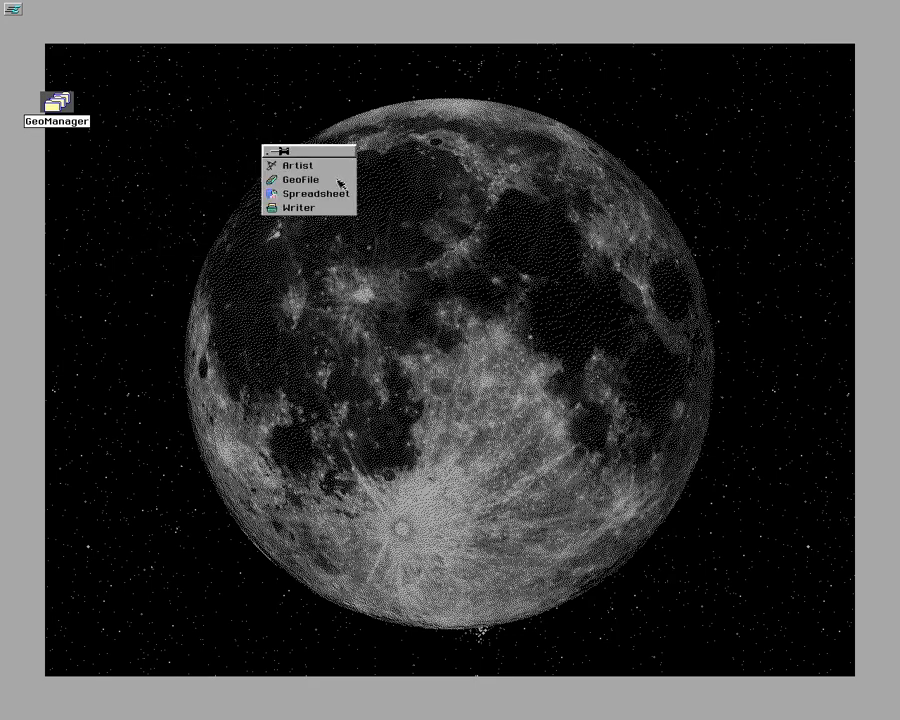
click(316, 206)
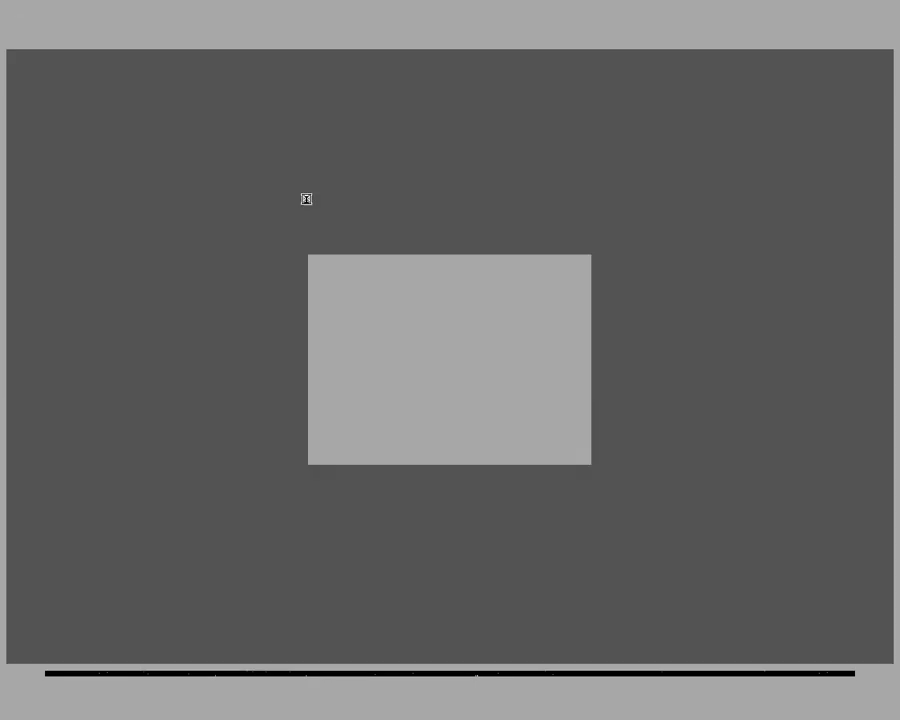
click(336, 287)
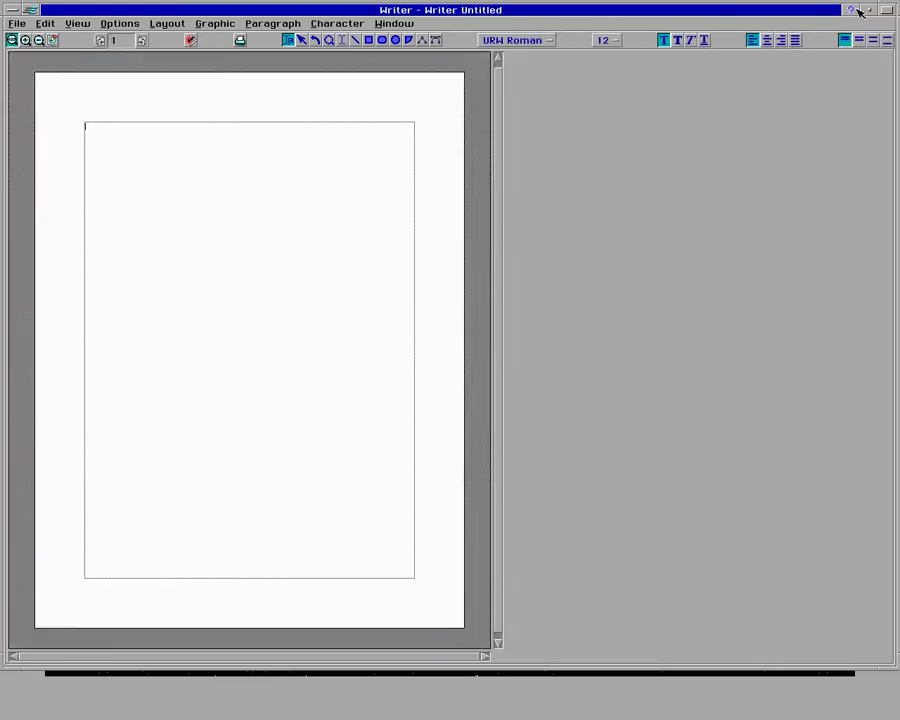
click(872, 12)
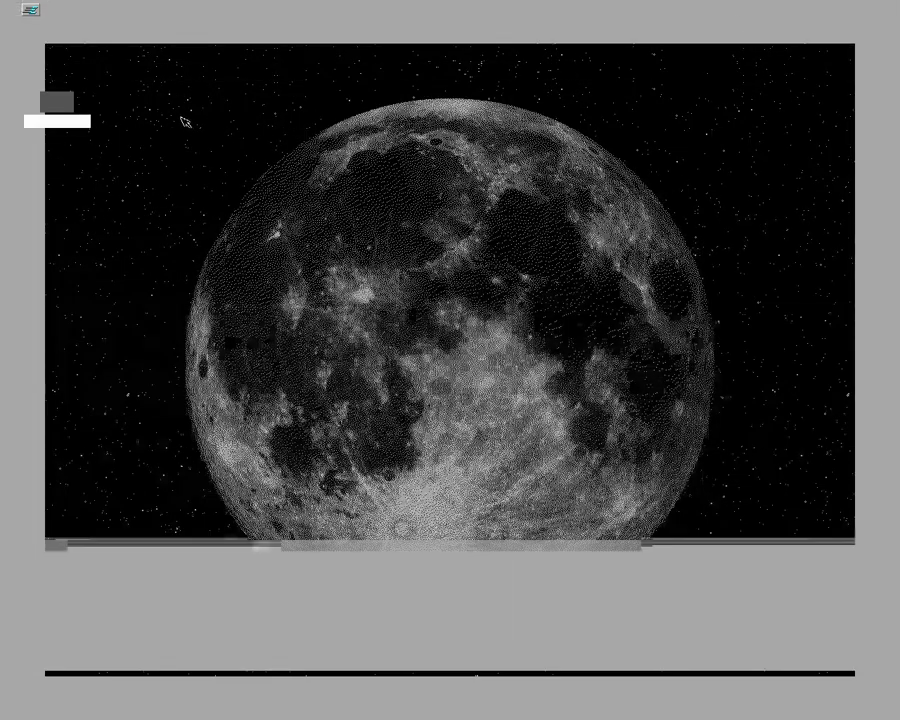
Step: Restore GeoManager from its desktop icon and reposition its window so the full command bar start is reachable
click(14, 12)
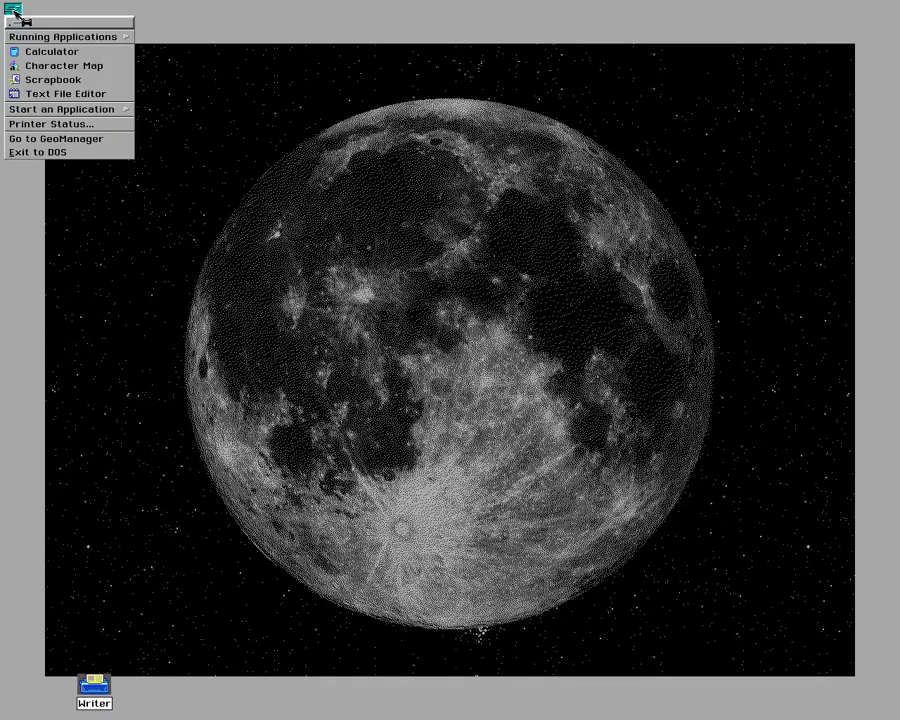
click(32, 22)
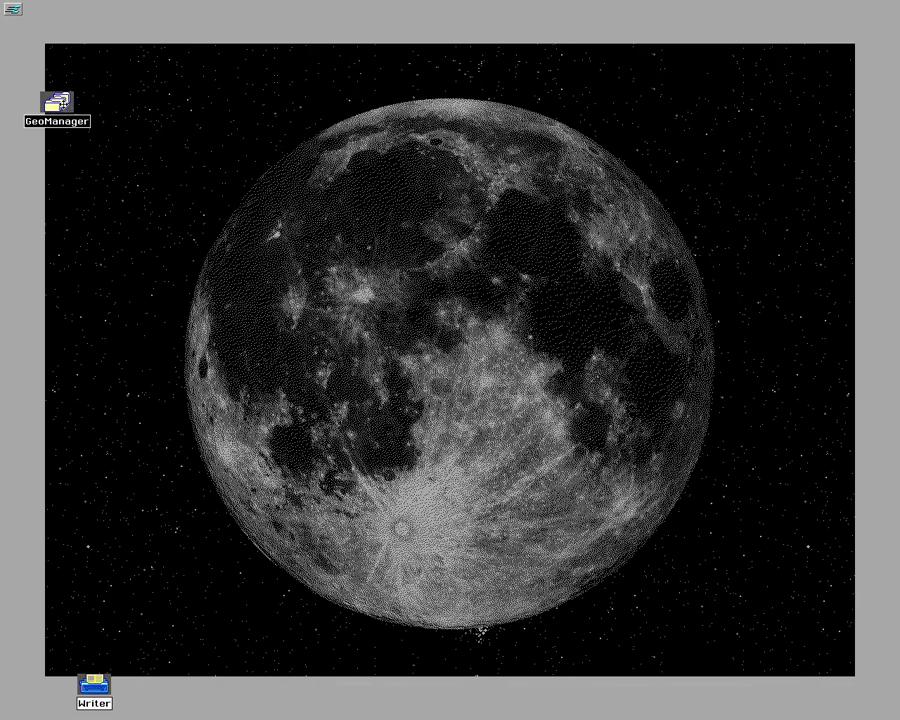
double_click(56, 103)
drag(135, 118, 219, 45)
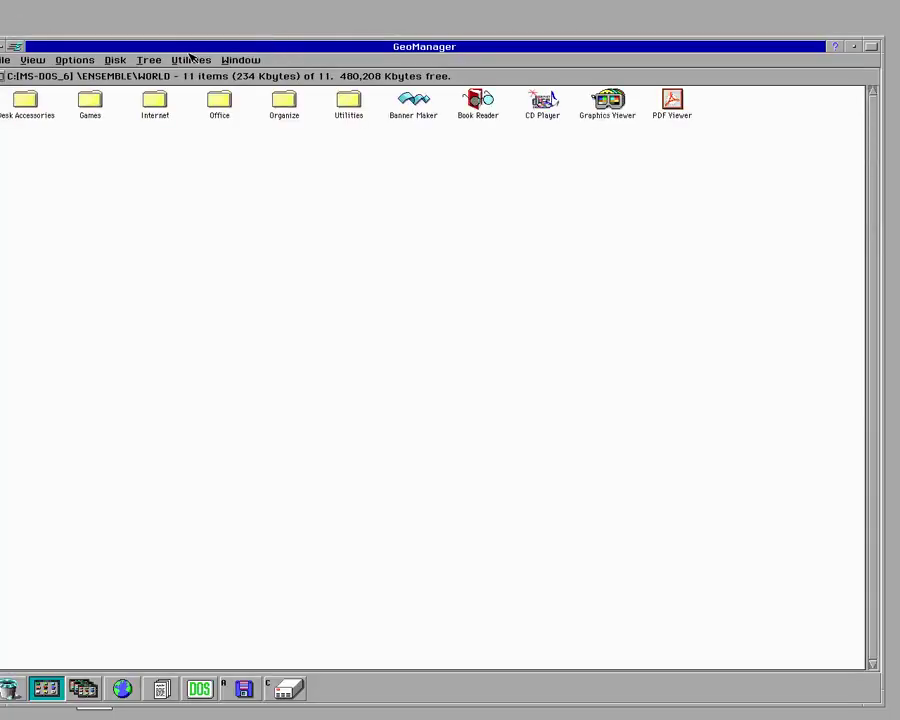
click(191, 58)
mouse_move(166, 62)
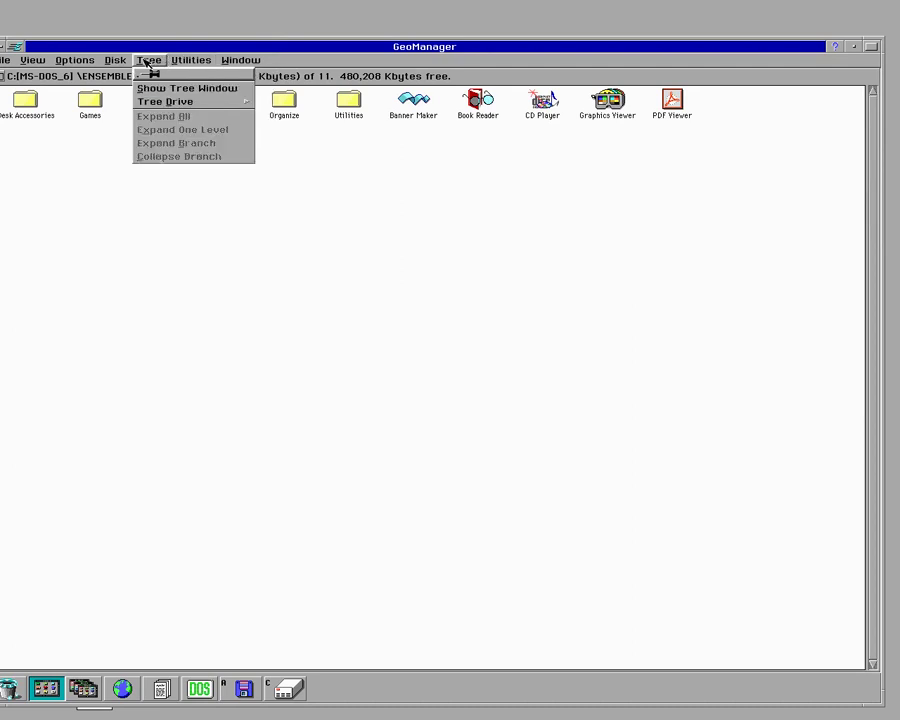
click(149, 420)
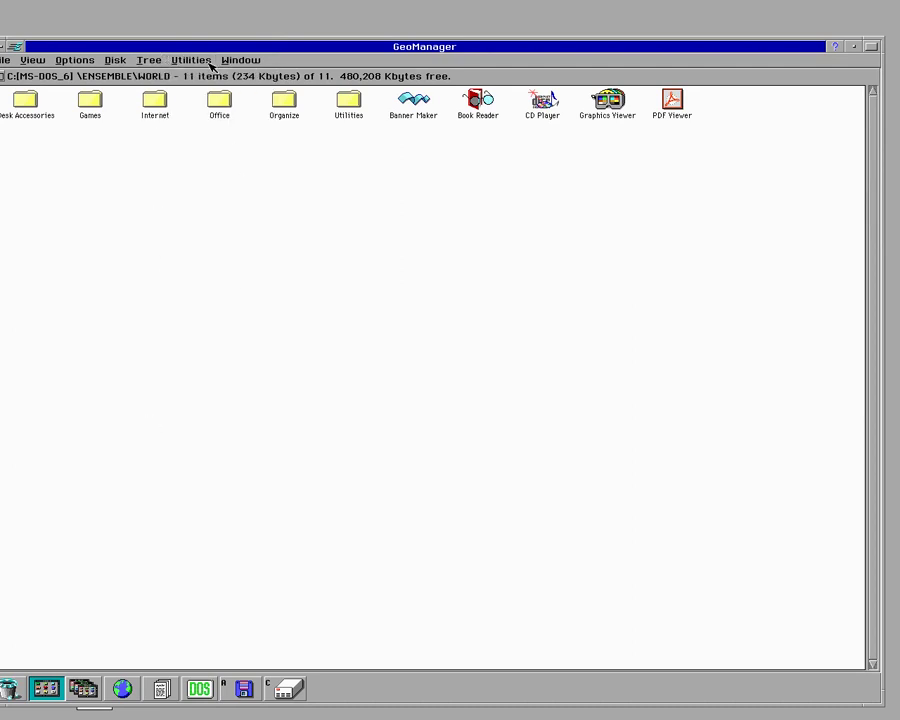
drag(212, 52, 271, 45)
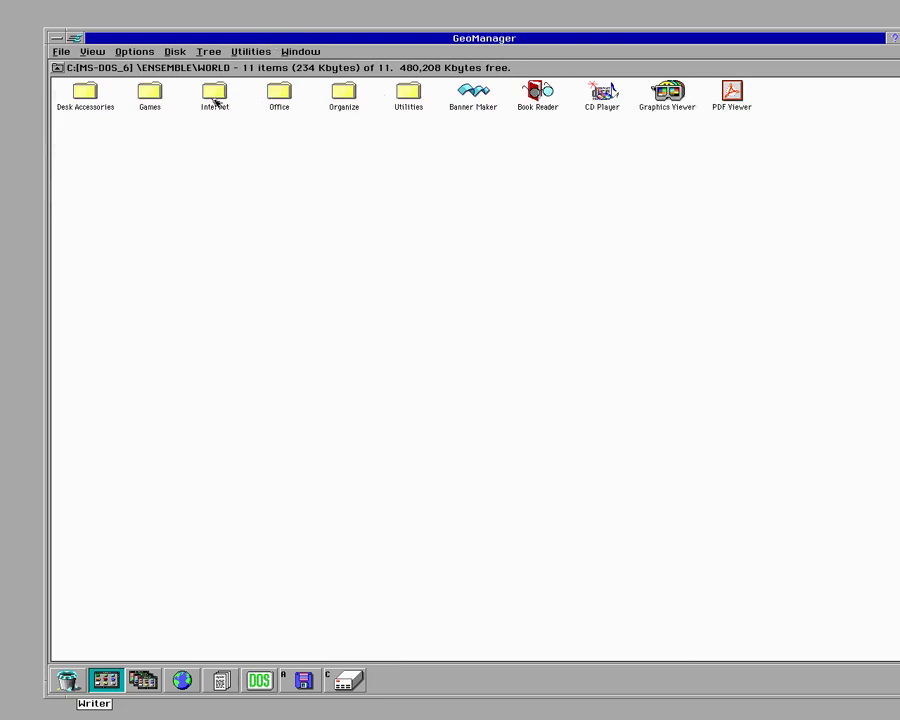
Step: Look into the Desk Accessories folder, return to the WORLD folder, and launch Preferences from the Utilities folder
double_click(97, 97)
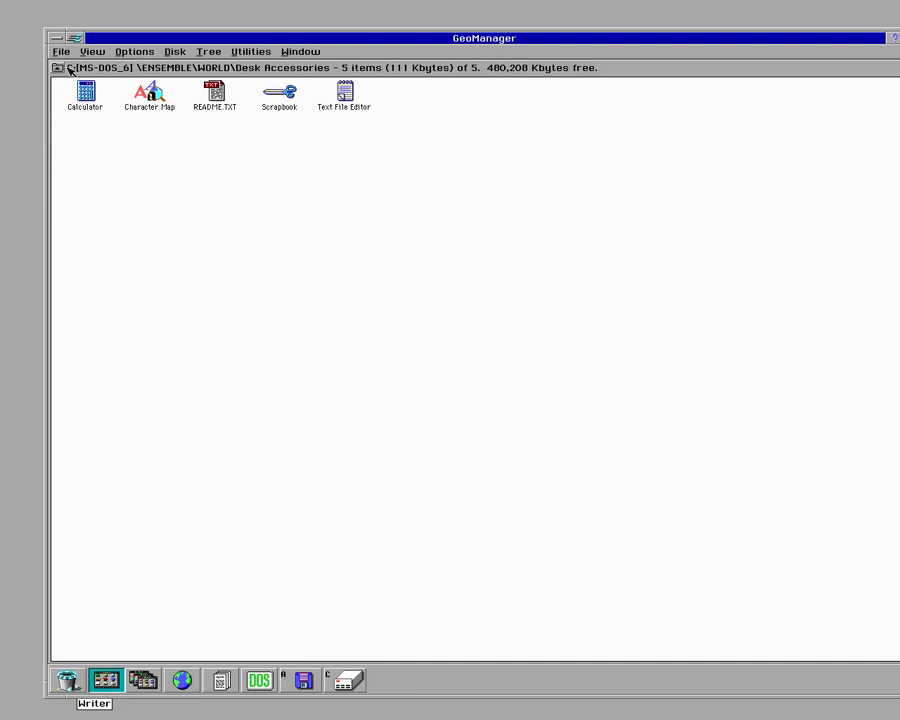
click(57, 67)
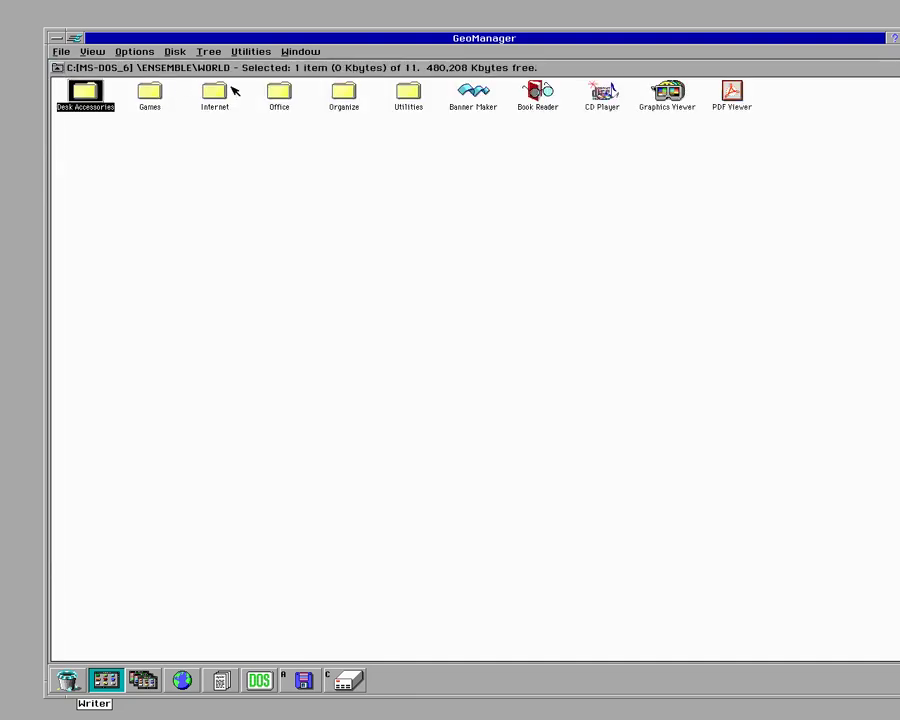
click(405, 92)
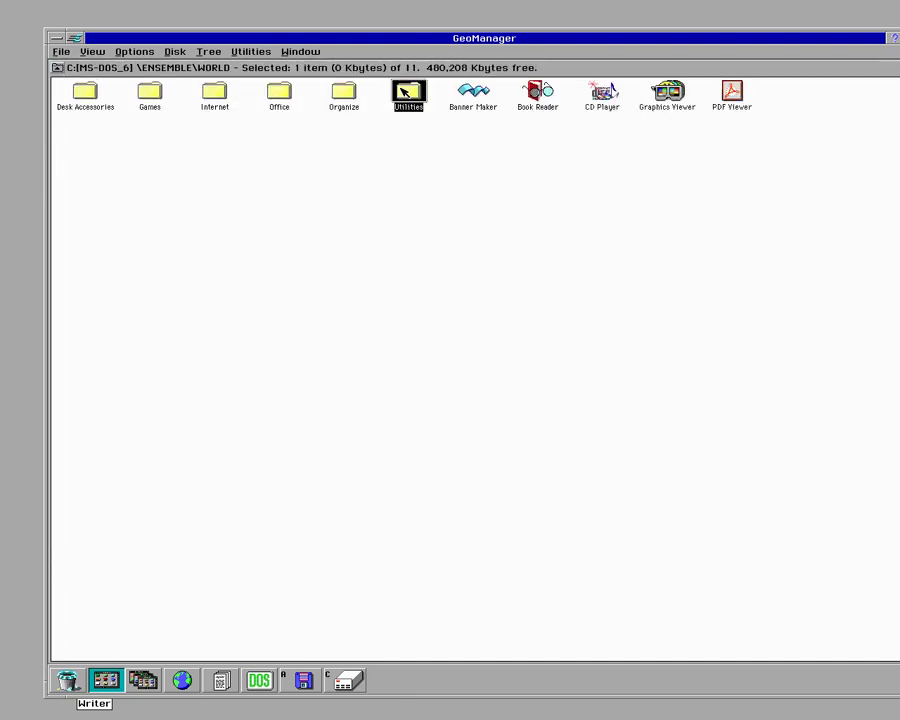
double_click(405, 92)
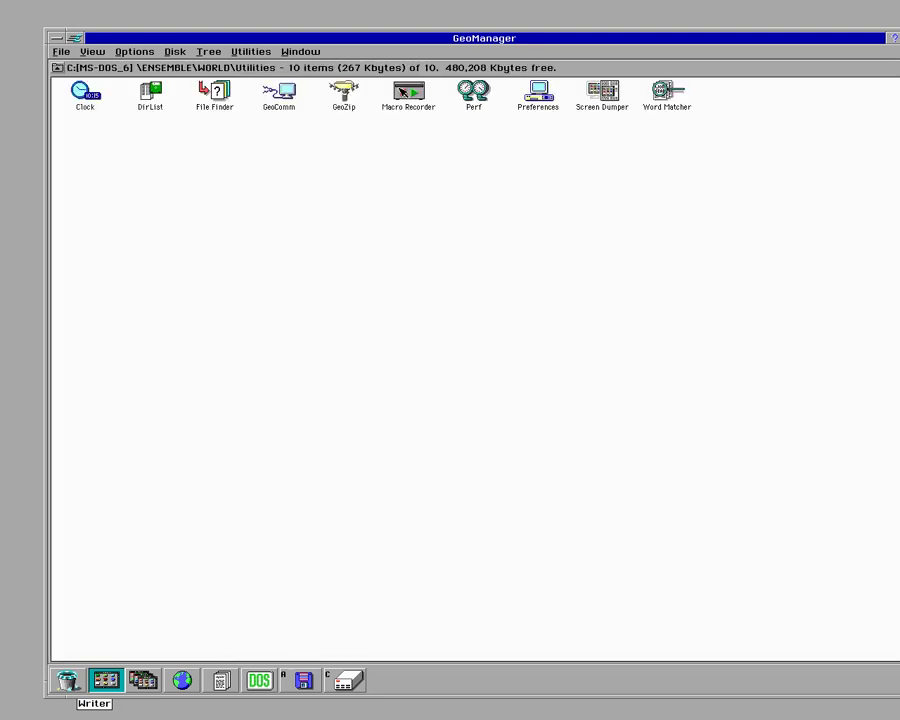
double_click(548, 100)
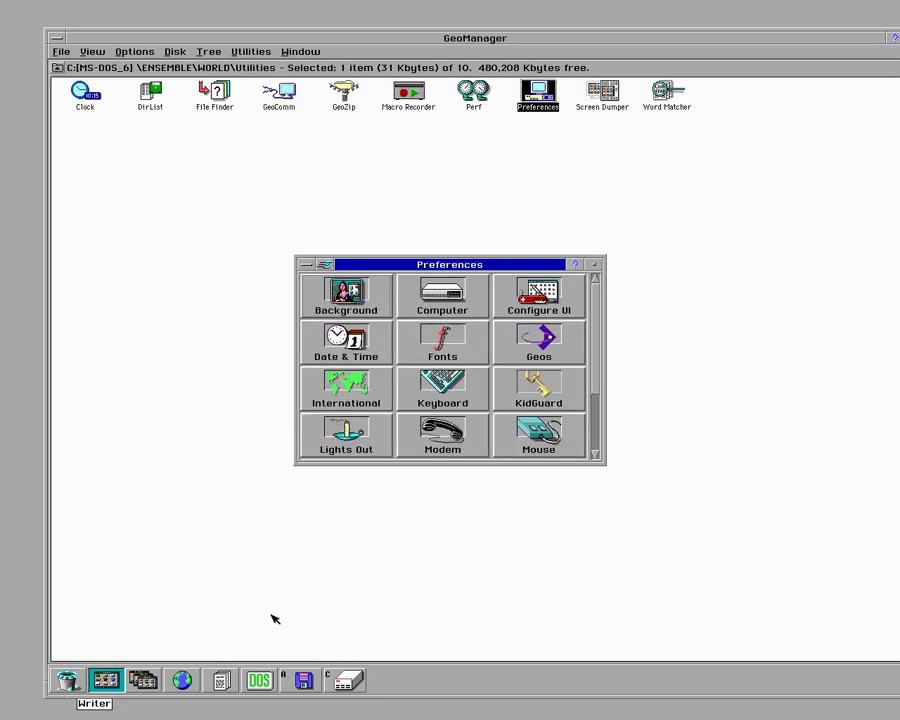
Step: Open the DOSROOM and wastebasket folders, switch to overlapping windows, and spread the folder windows apart
click(262, 683)
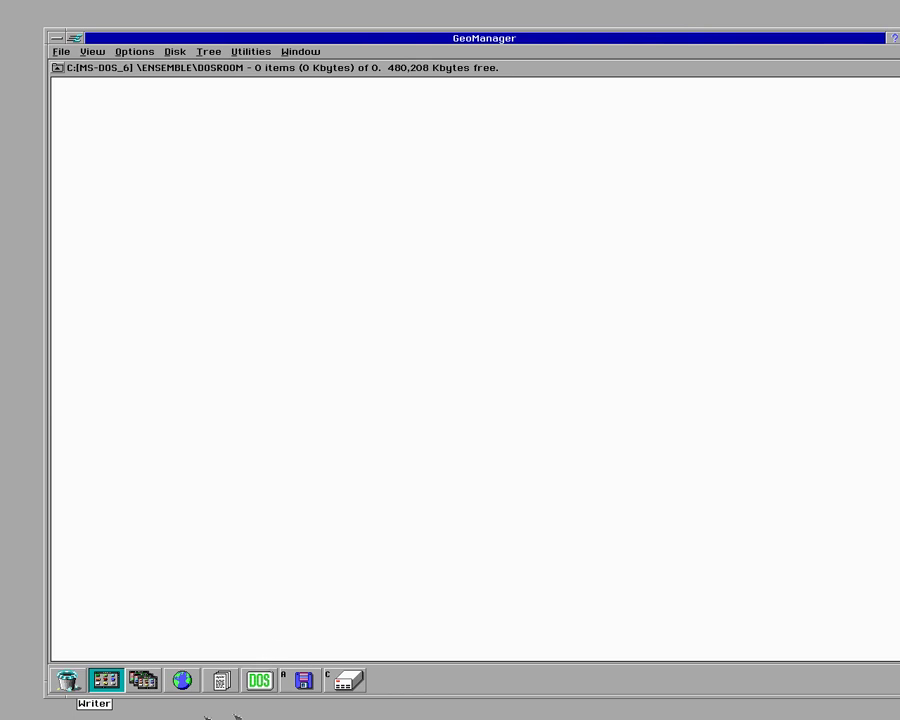
click(78, 684)
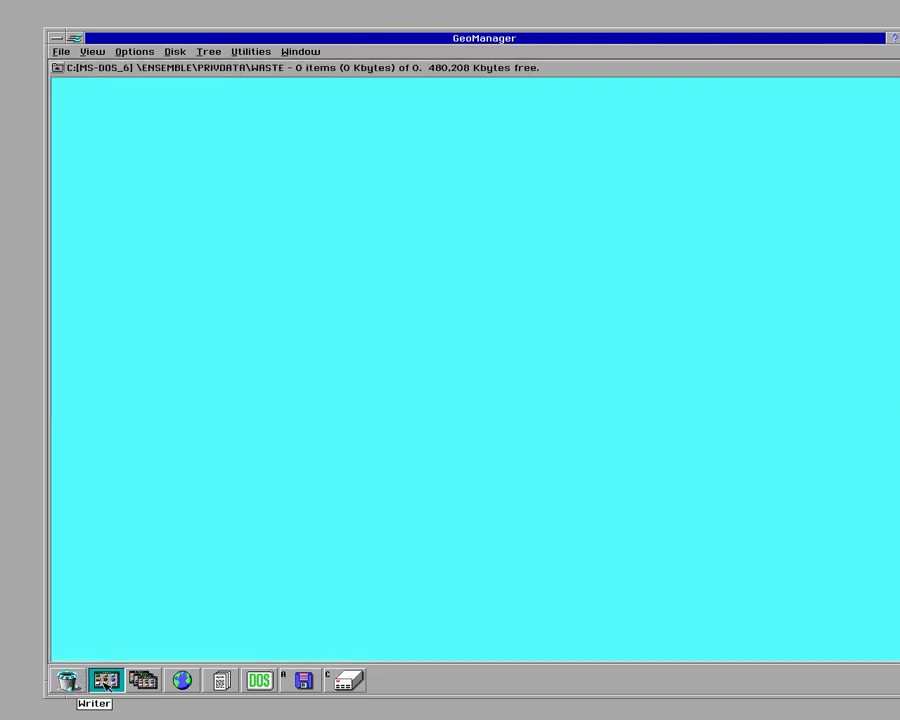
click(159, 682)
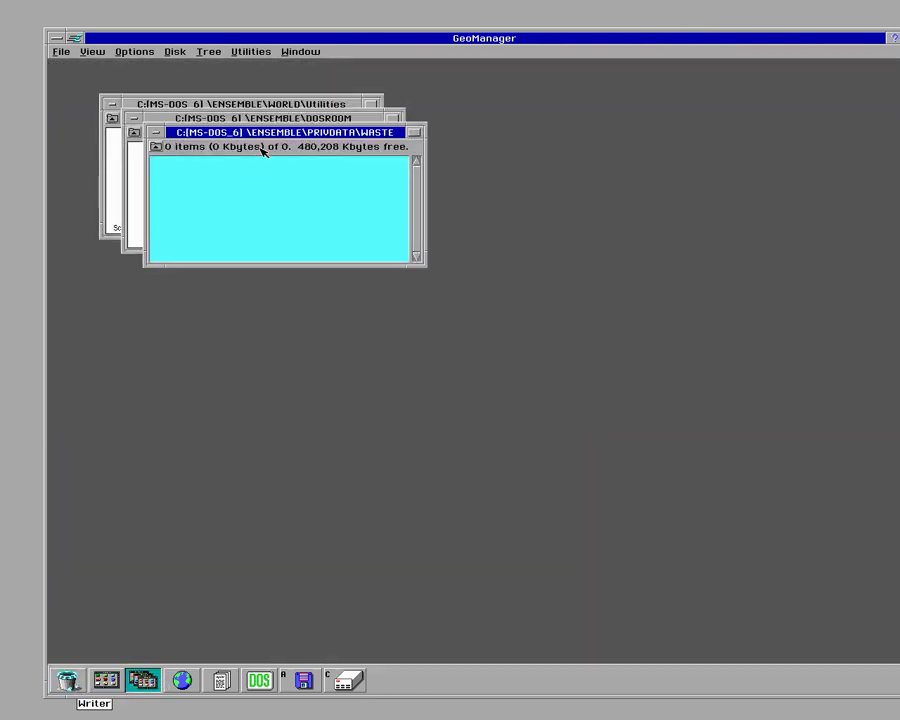
drag(277, 131, 654, 303)
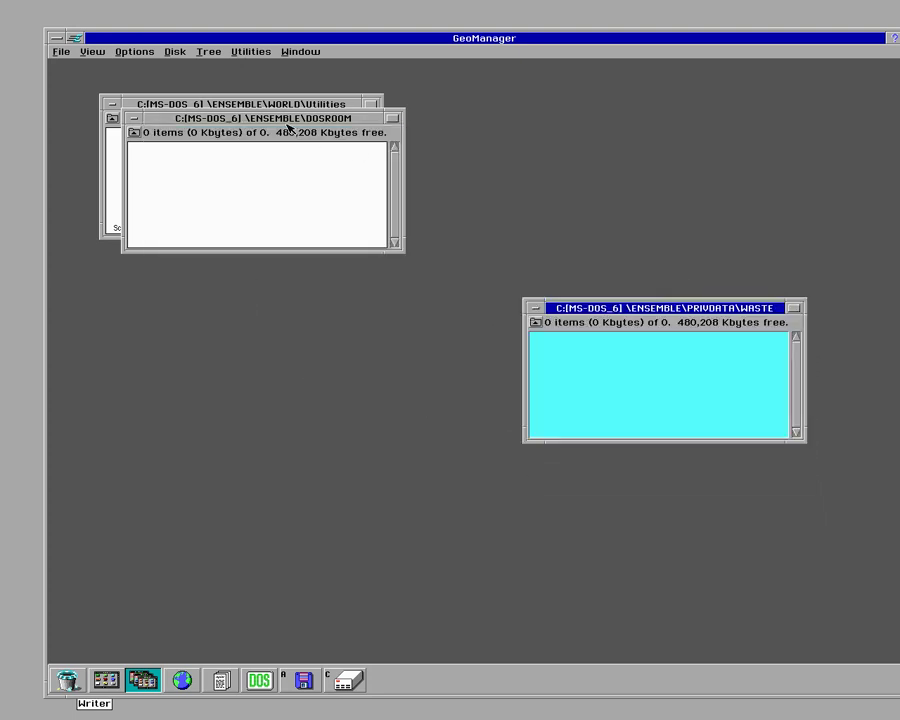
drag(289, 127, 271, 359)
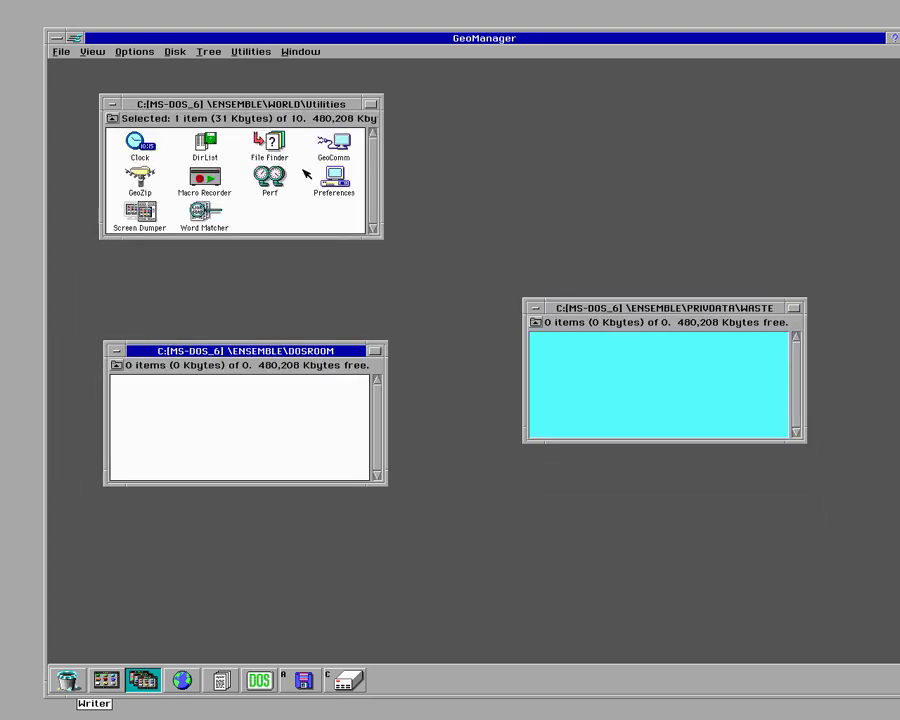
Step: Set the interface look and feel to Industry Standard in the Configure UI preferences and accept the system restart
double_click(333, 178)
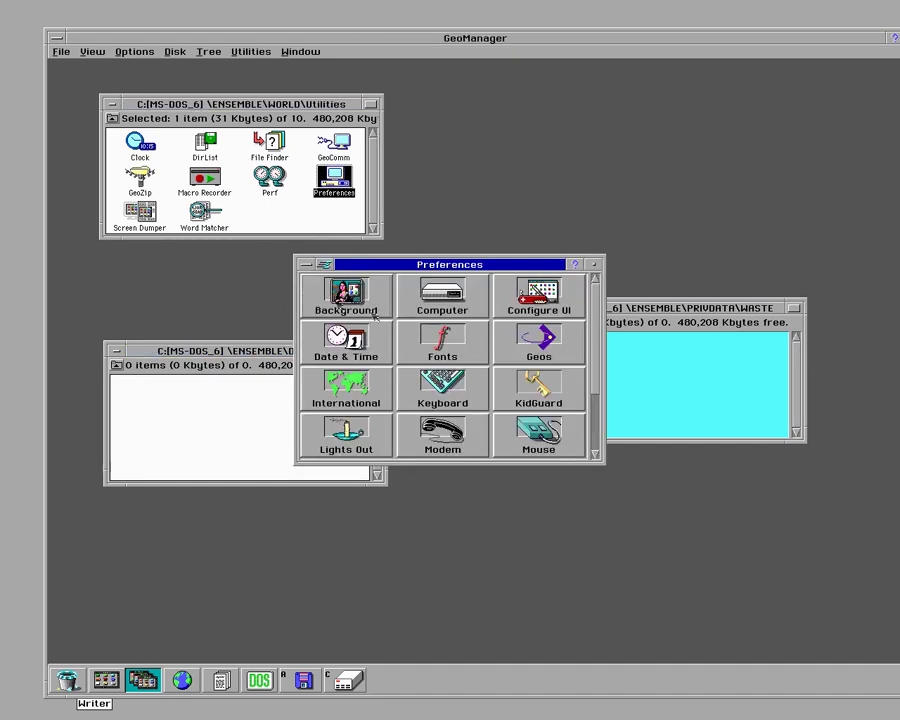
click(572, 309)
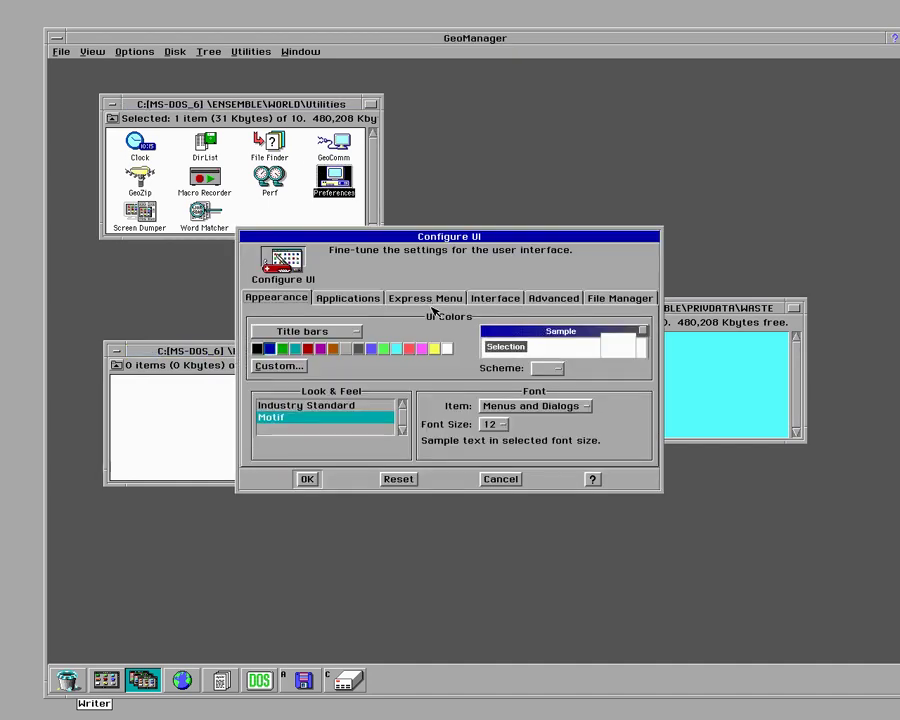
click(313, 408)
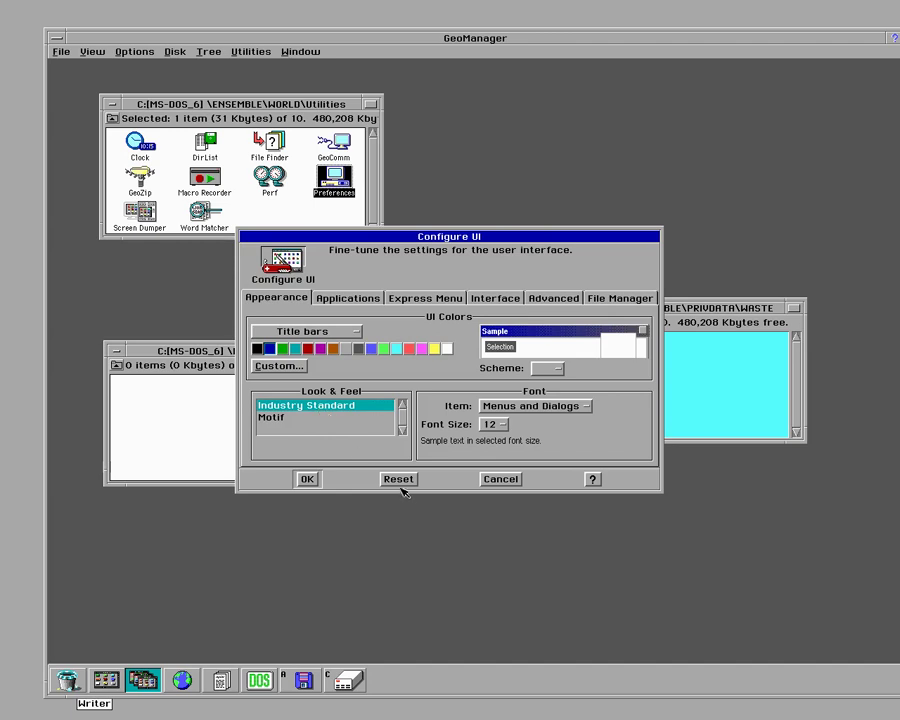
click(307, 479)
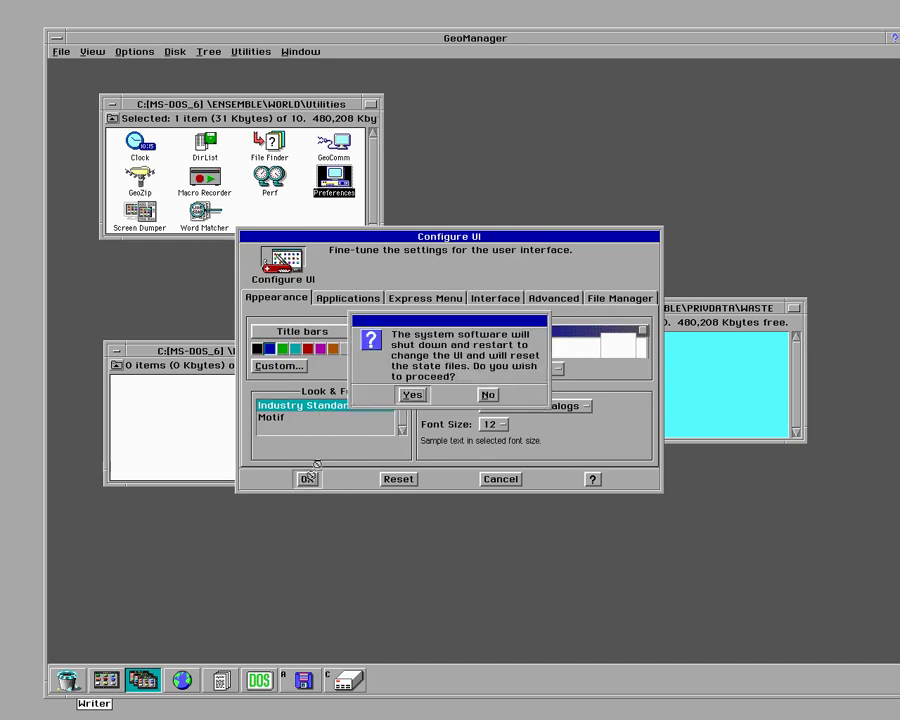
click(418, 397)
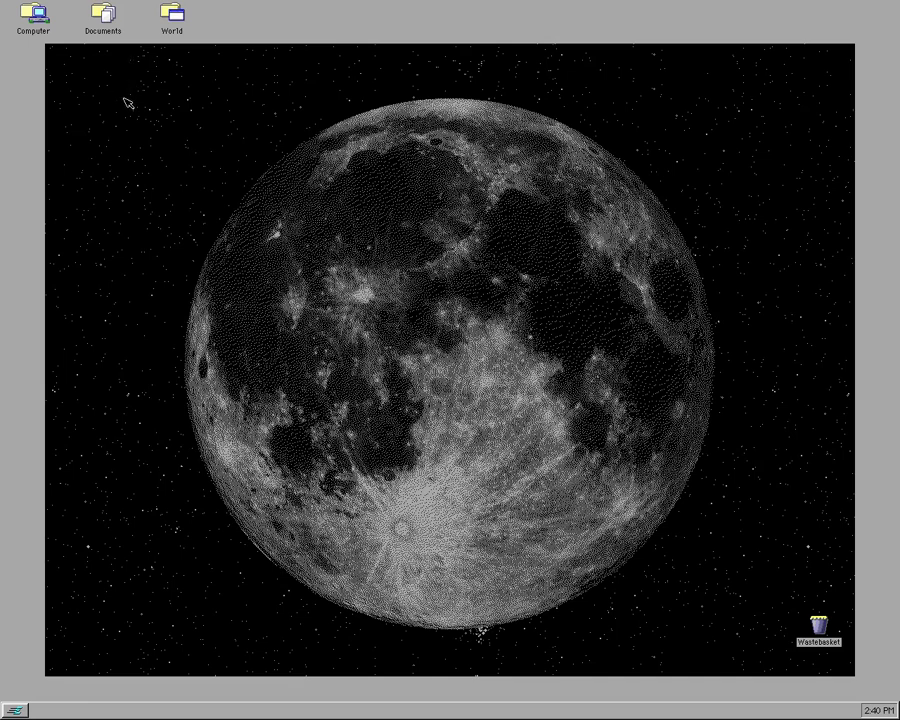
Step: Launch Preferences from the Computer folder and view the Date & Time settings without changing them
double_click(33, 20)
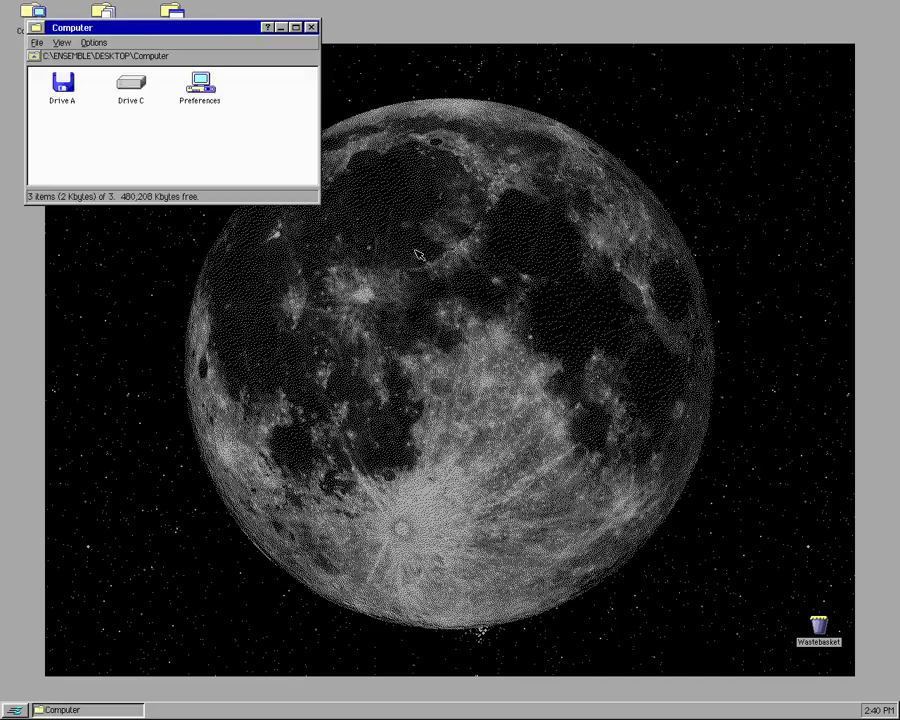
double_click(203, 88)
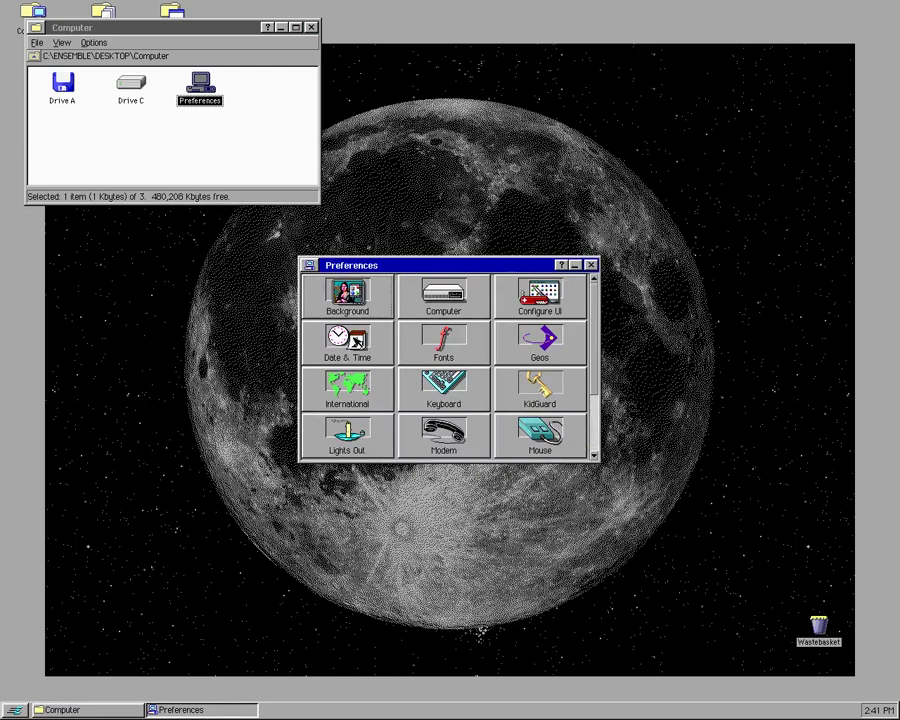
click(347, 342)
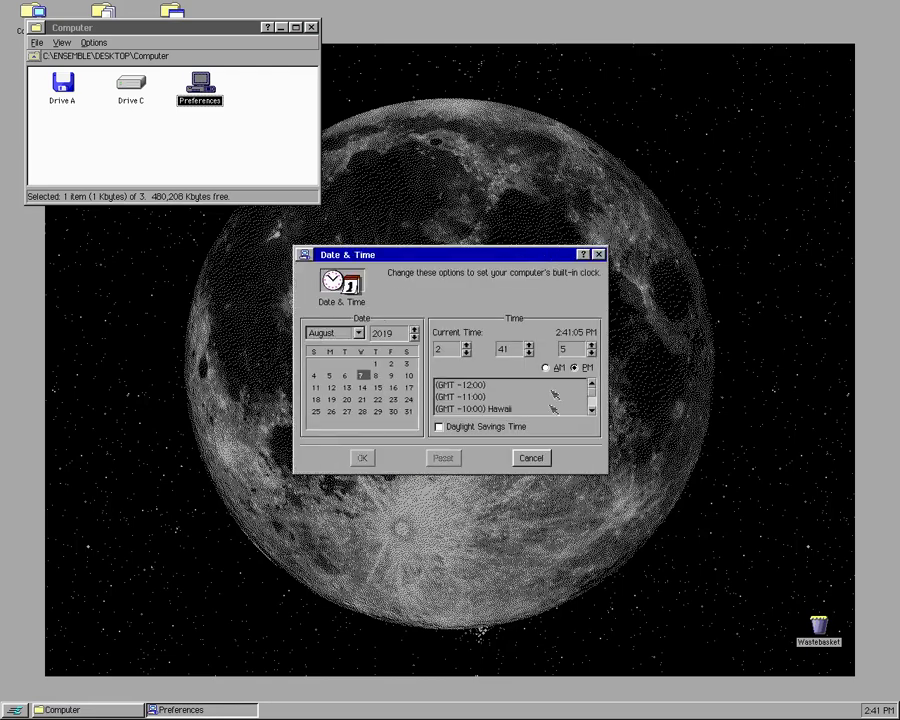
click(531, 458)
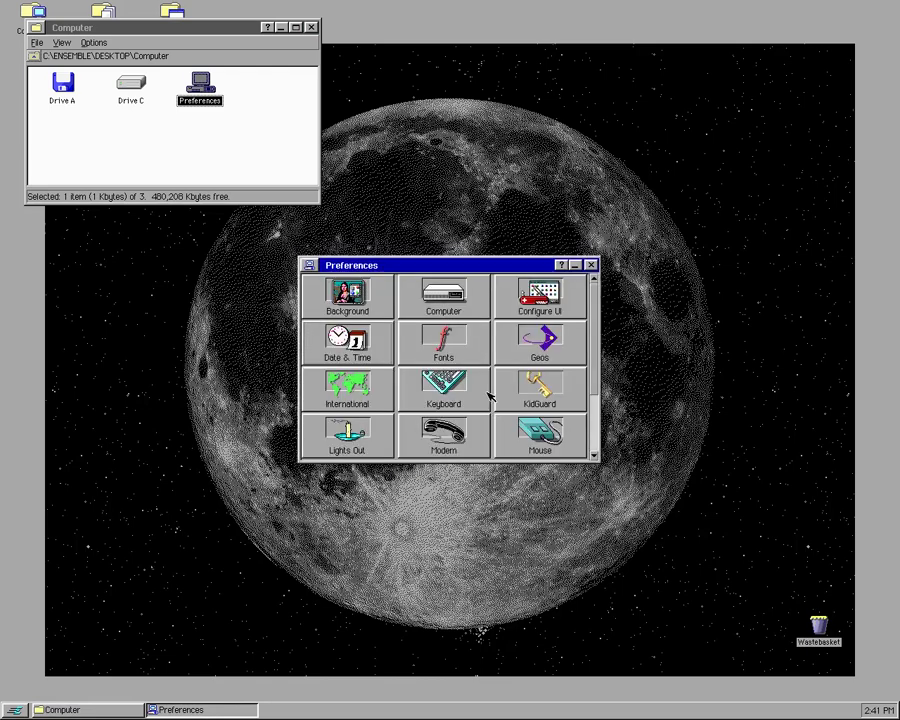
Step: View the Fonts and Geos preference settings, cancelling out of each one
click(463, 344)
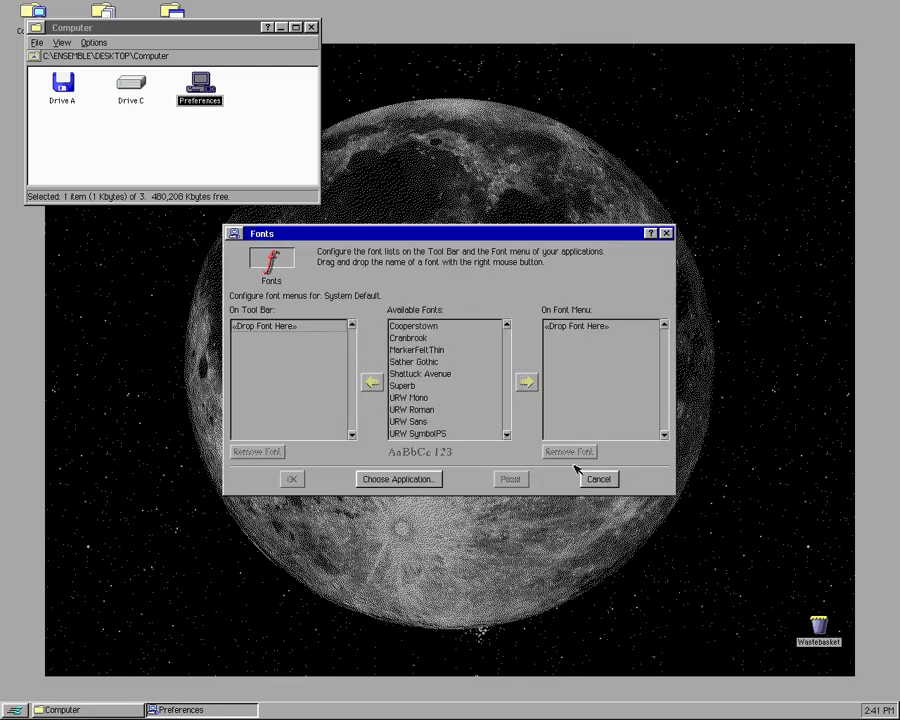
click(598, 478)
click(562, 350)
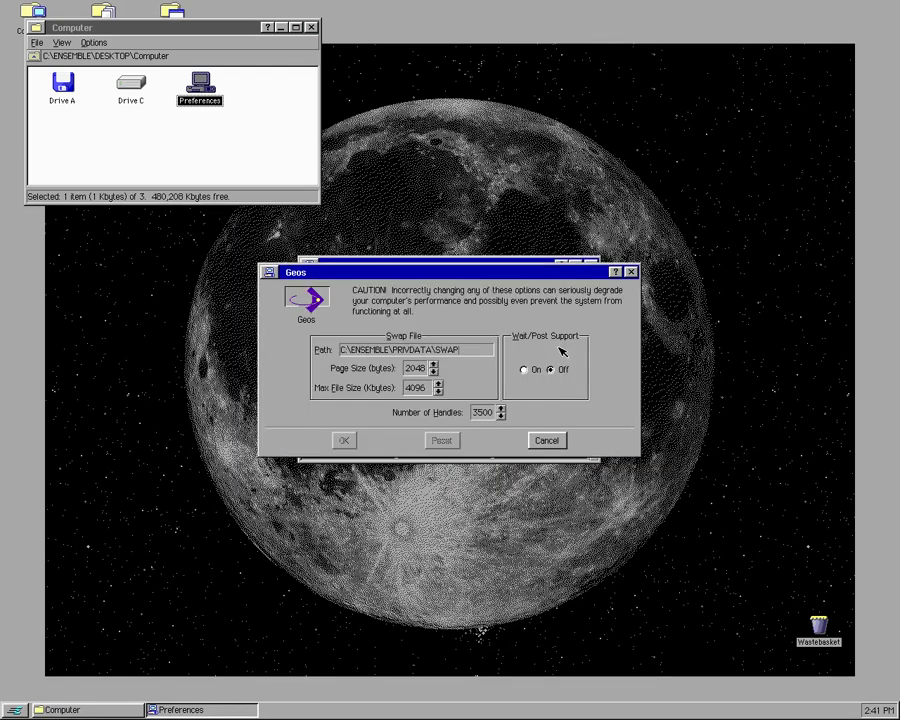
click(548, 440)
Step: View the International format options and the Keyboard preference settings, closing each without changes
click(352, 400)
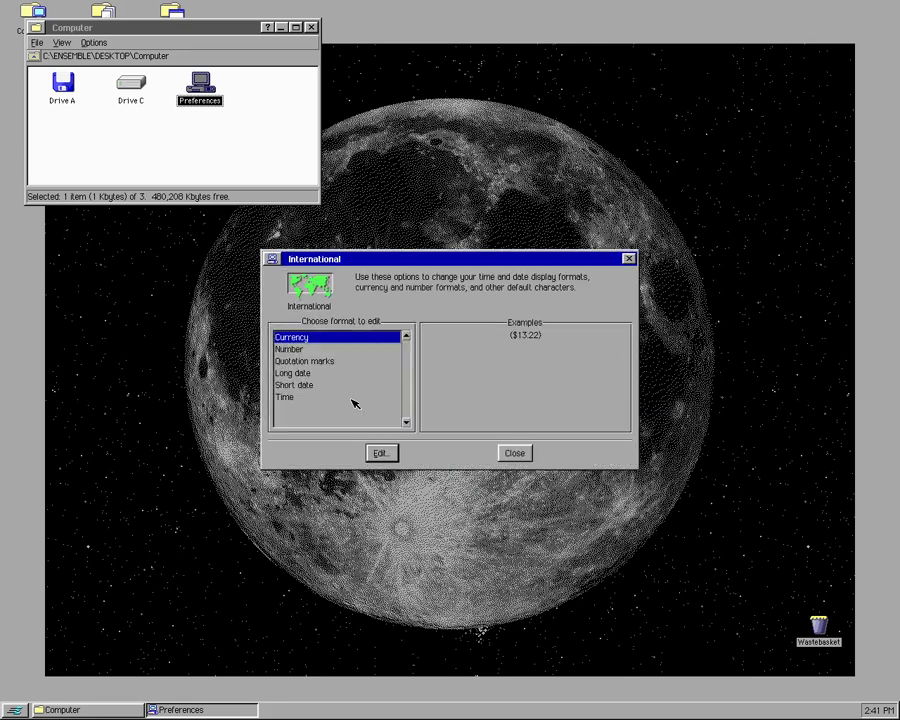
click(520, 453)
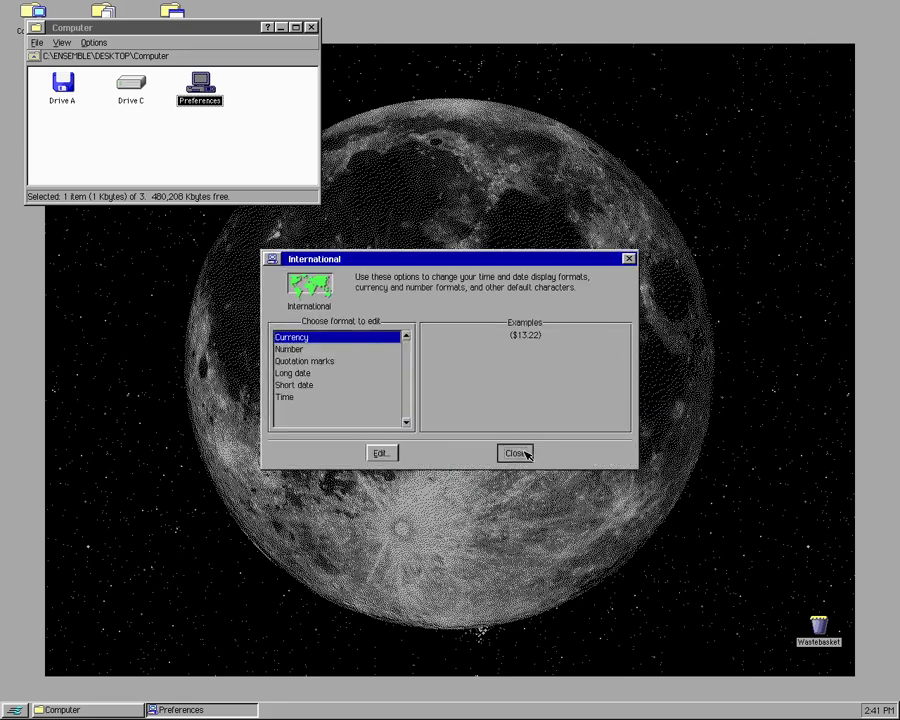
click(476, 393)
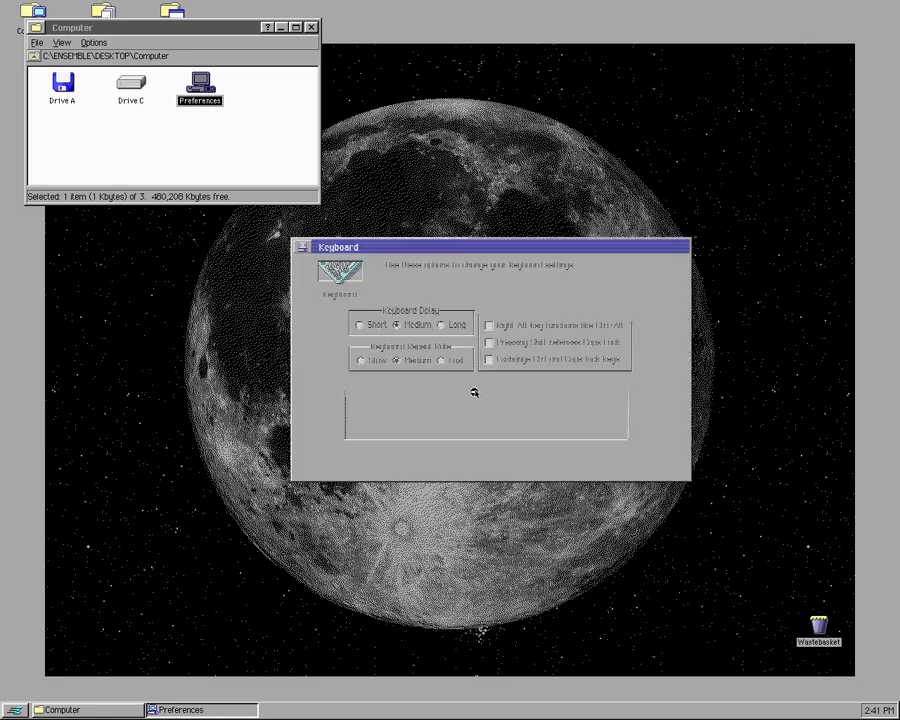
drag(468, 247, 456, 328)
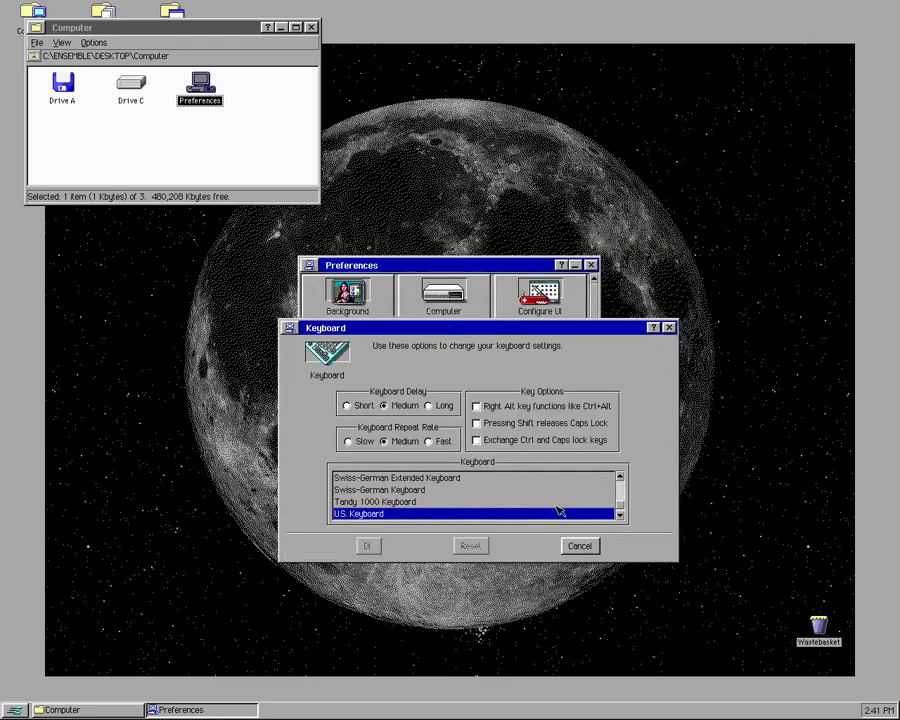
click(581, 546)
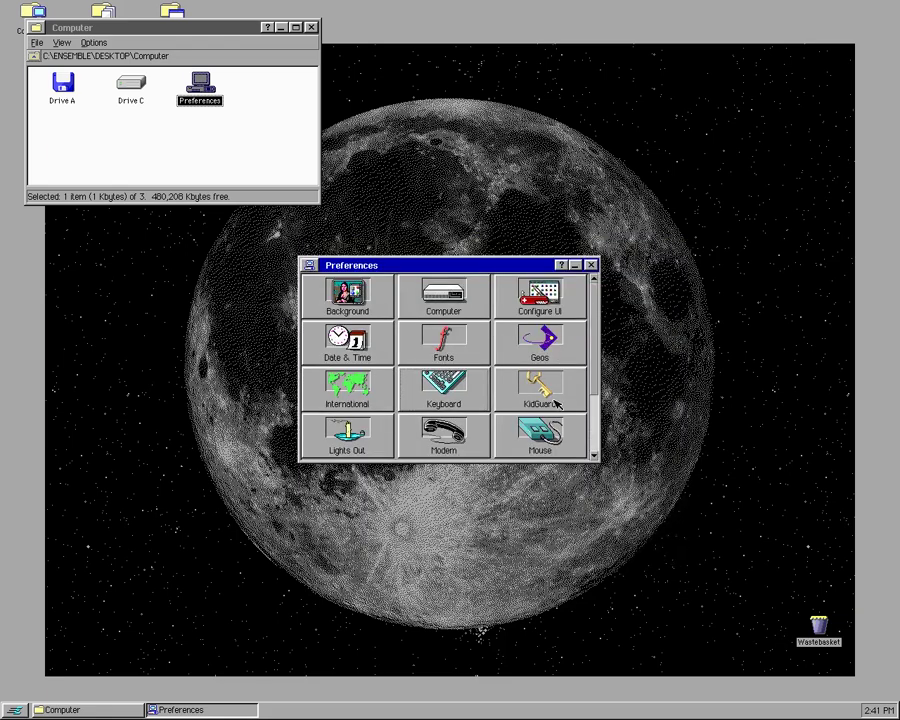
Step: Turn on KidGuard, enter and confirm its password, and keep full access for all internet areas
click(555, 407)
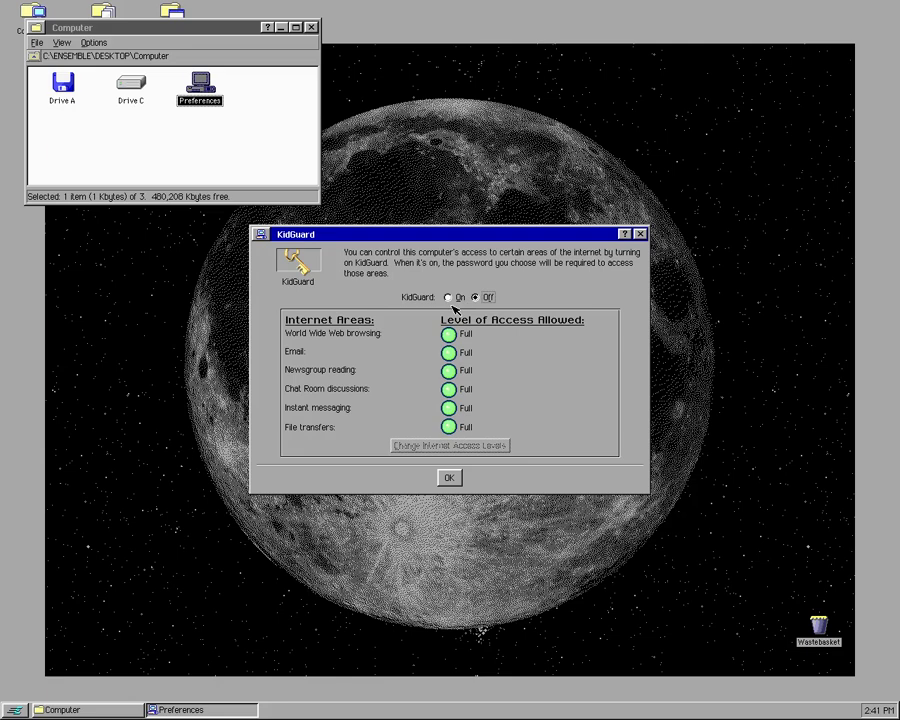
click(449, 298)
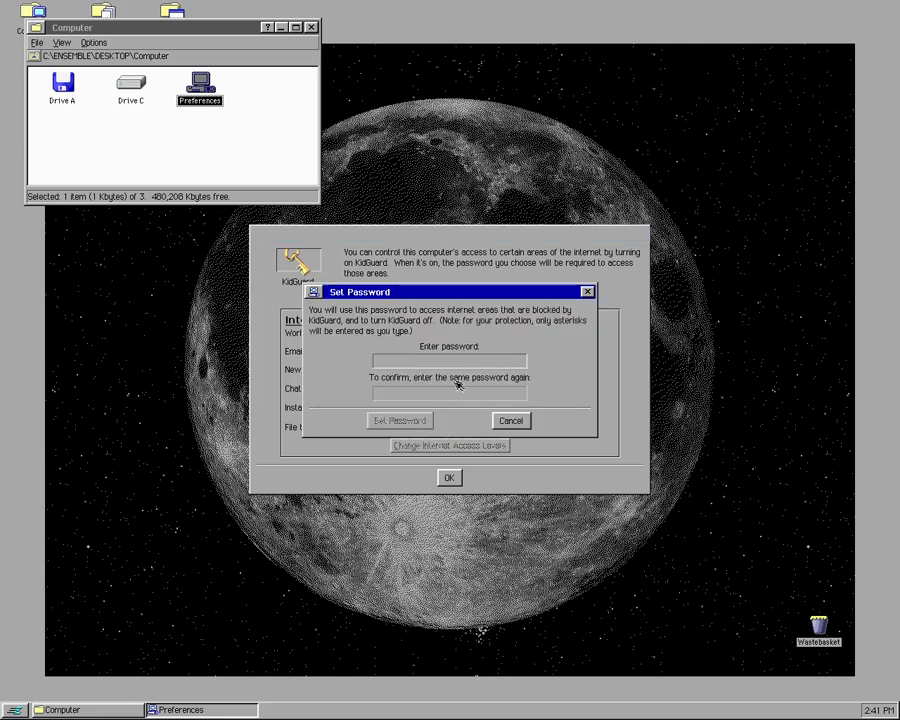
text(*)
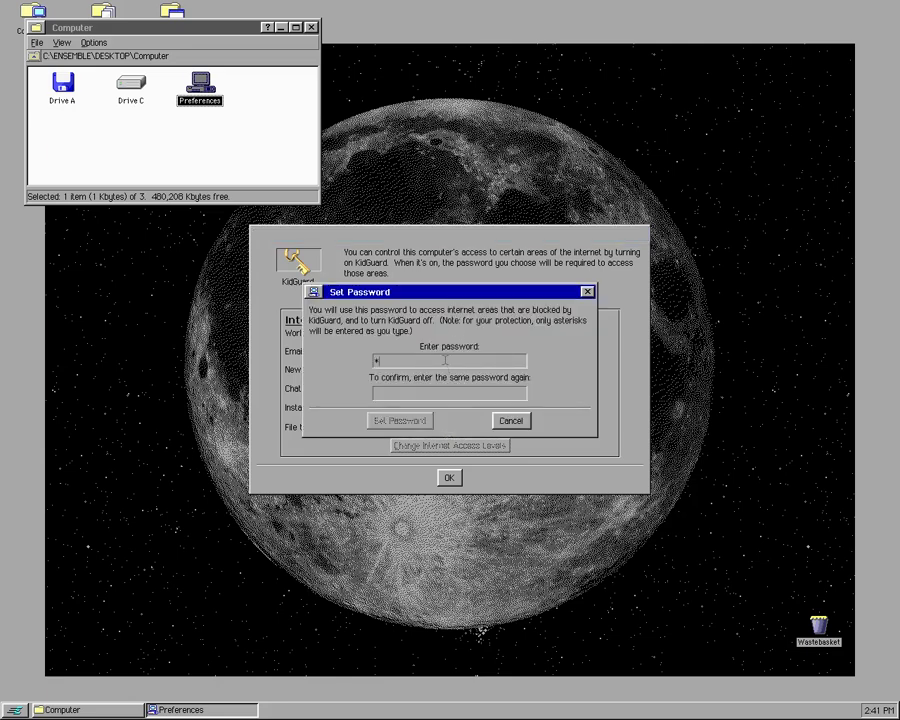
click(436, 396)
text(***)
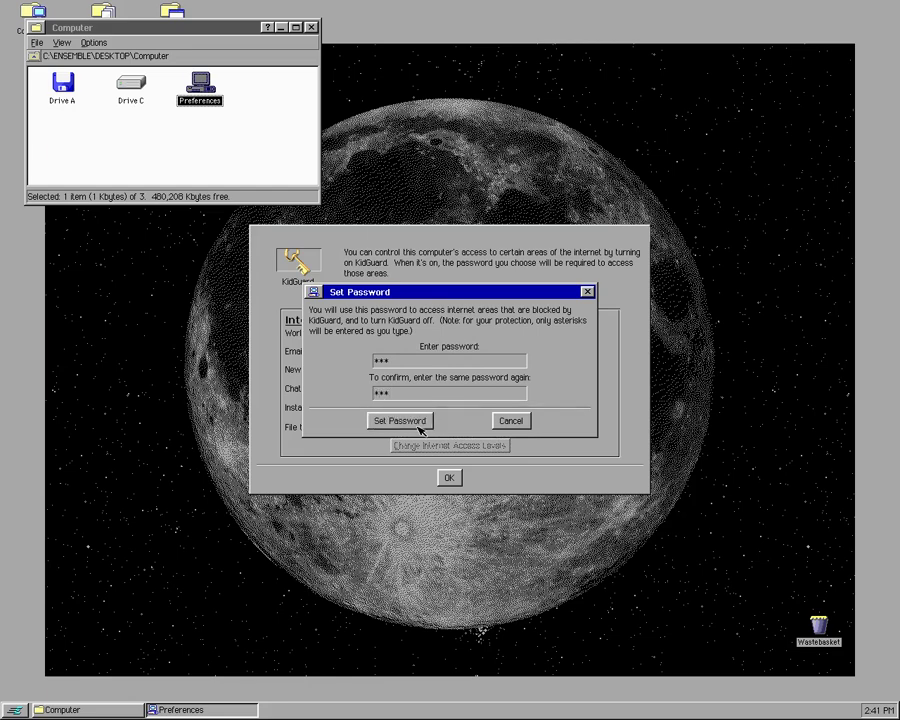
click(400, 421)
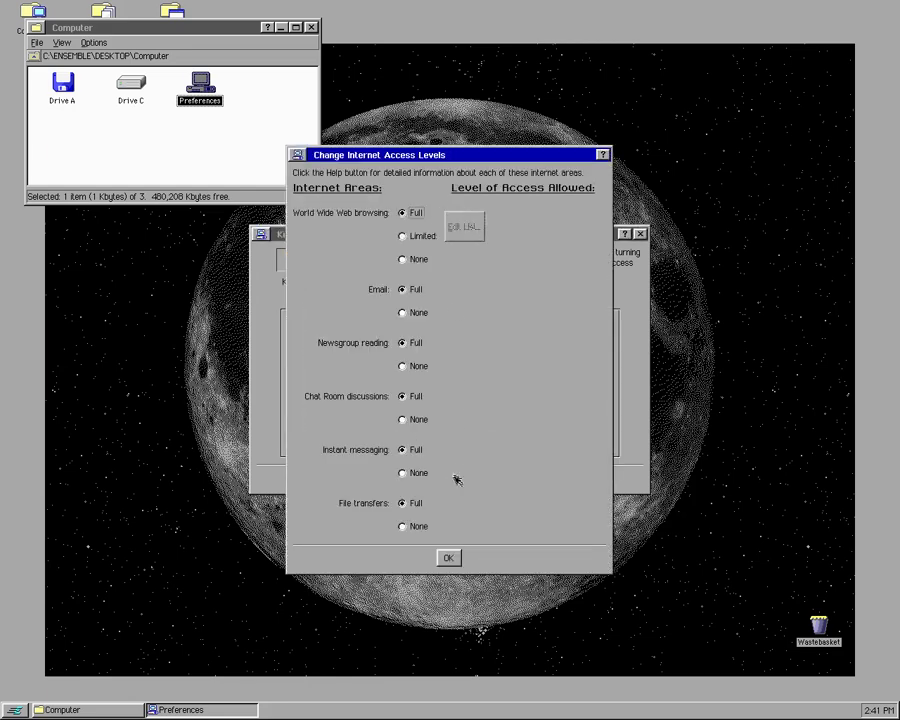
click(448, 559)
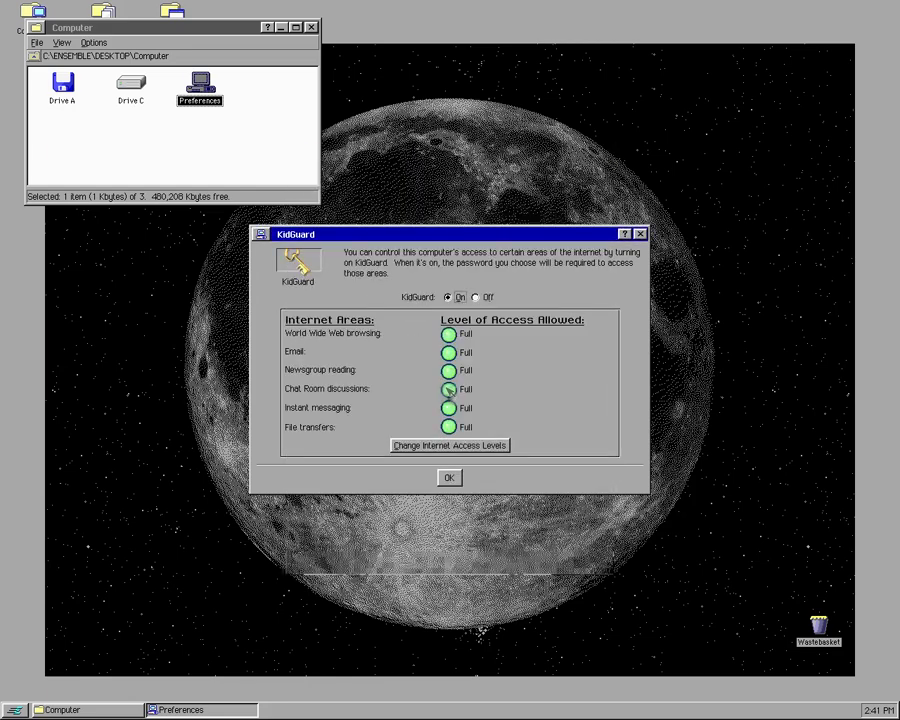
click(452, 477)
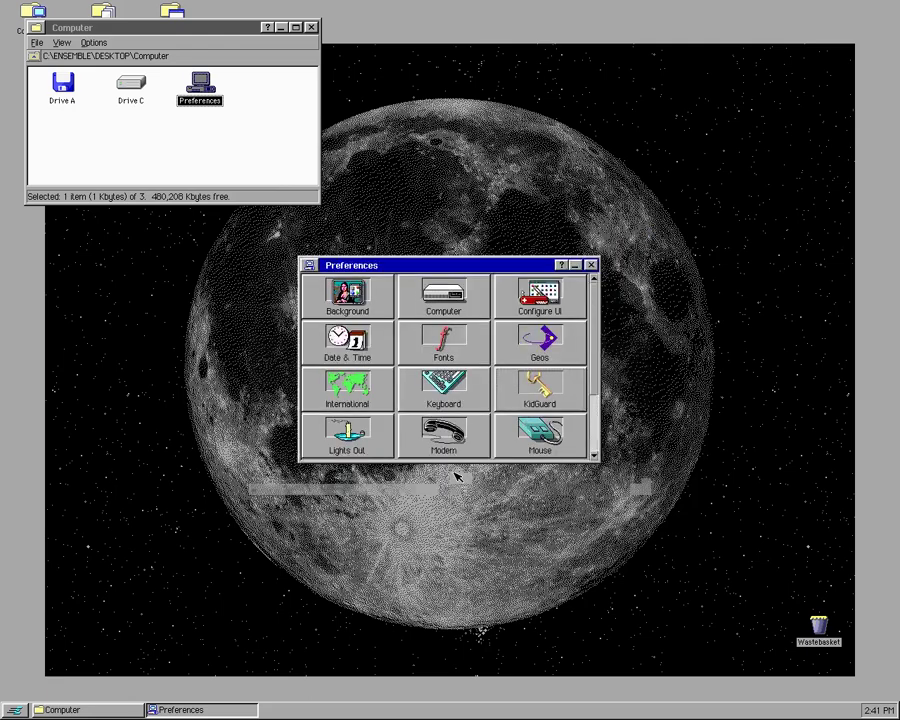
Step: View the Lights Out screen saver preferences and their general options, then cancel both
double_click(364, 437)
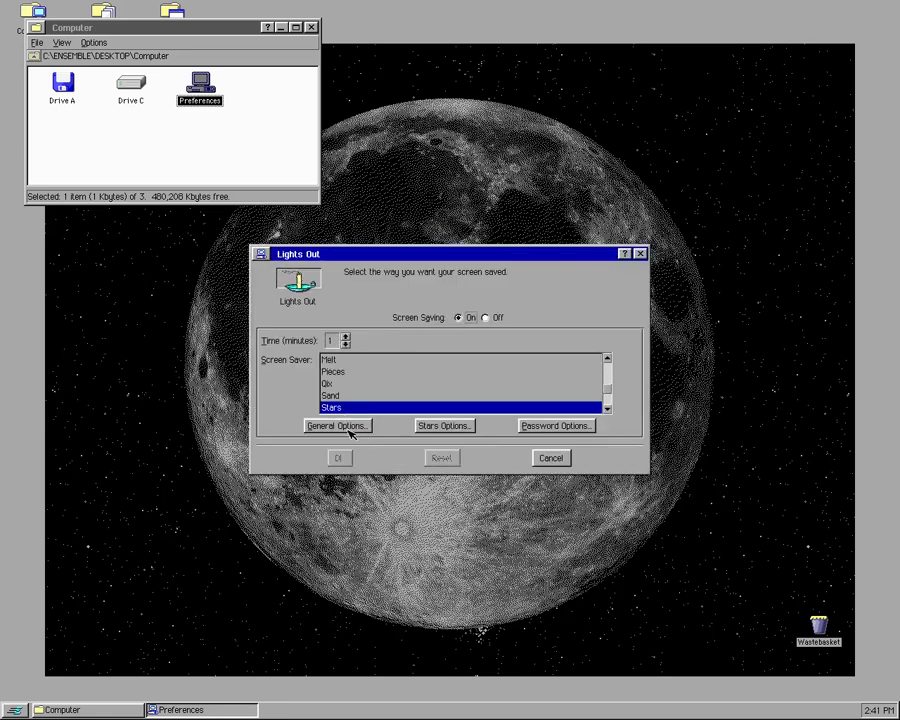
click(338, 426)
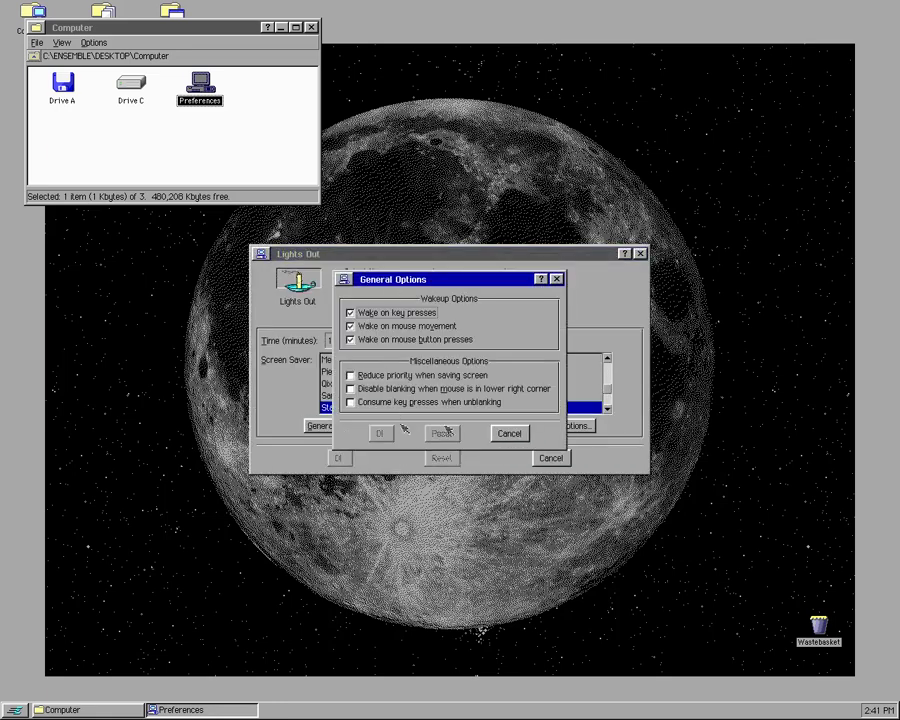
click(520, 432)
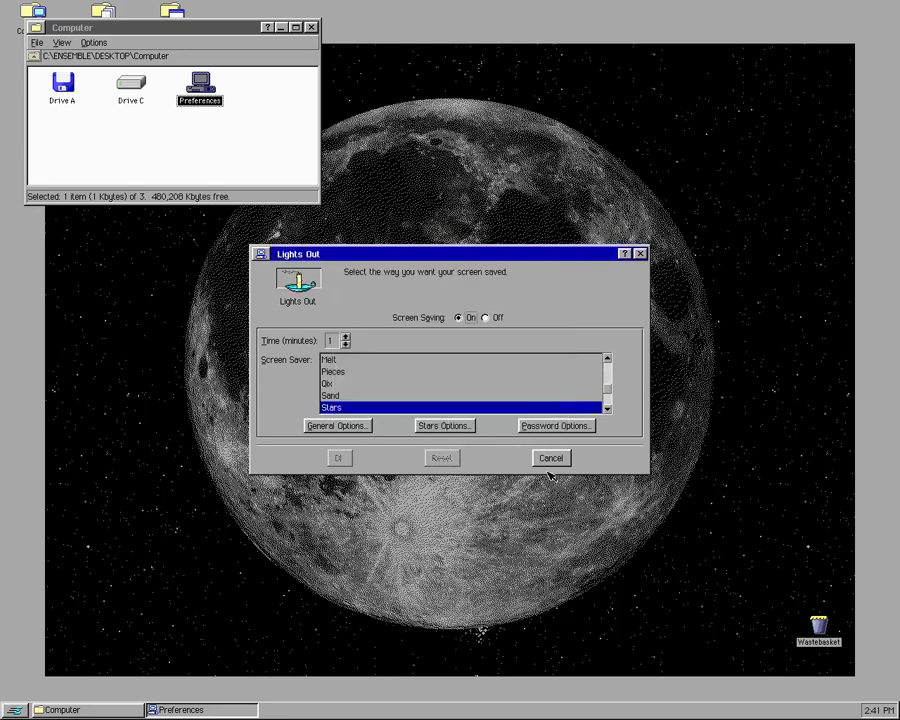
click(553, 460)
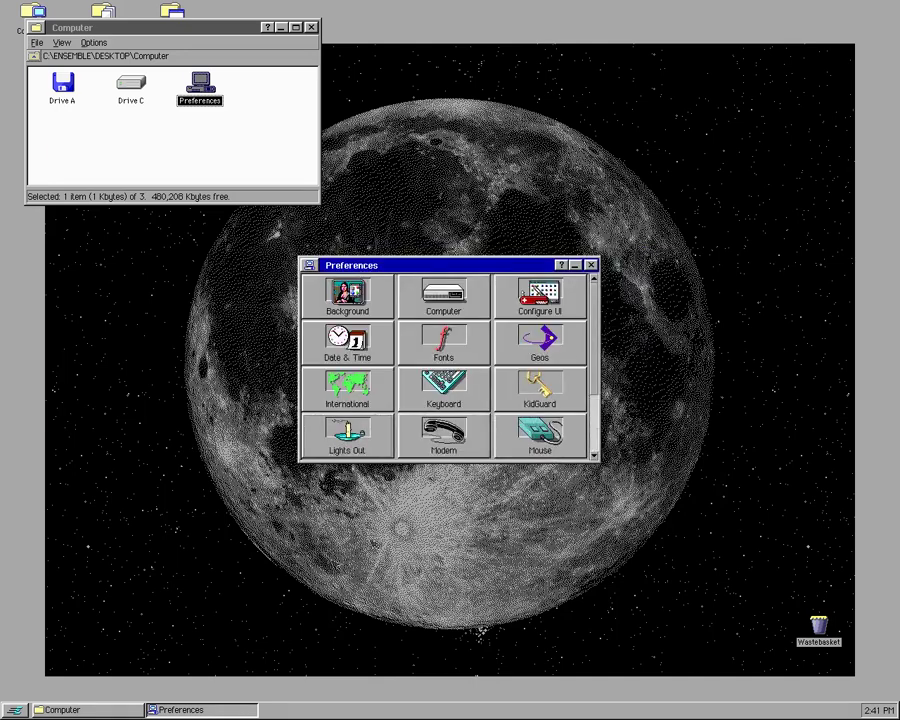
Step: Look through the programs, documents and settings offered by the Express menu and start the screen saver
click(19, 712)
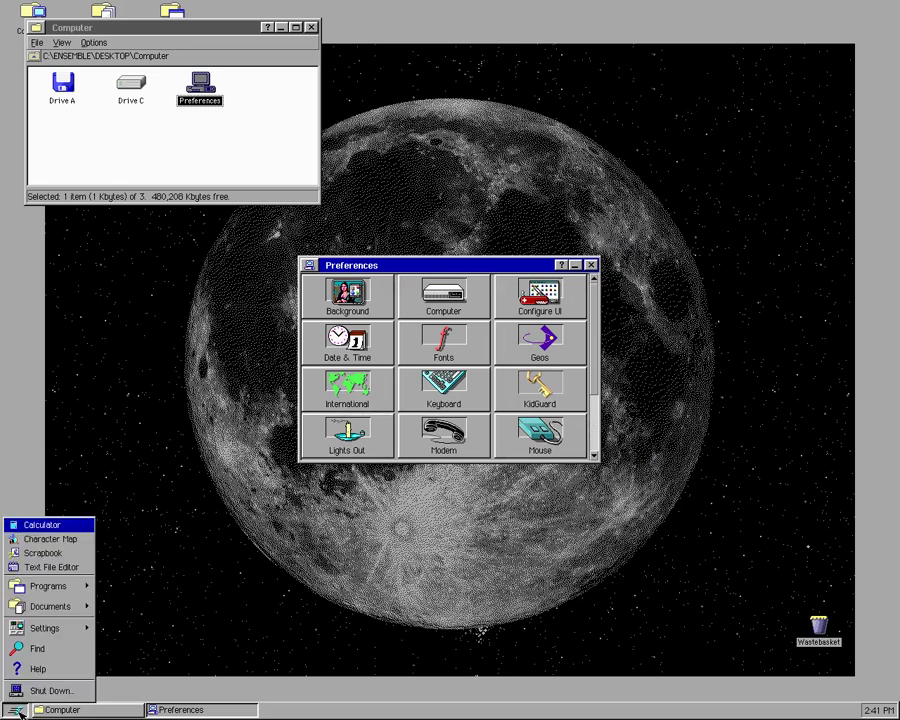
click(50, 585)
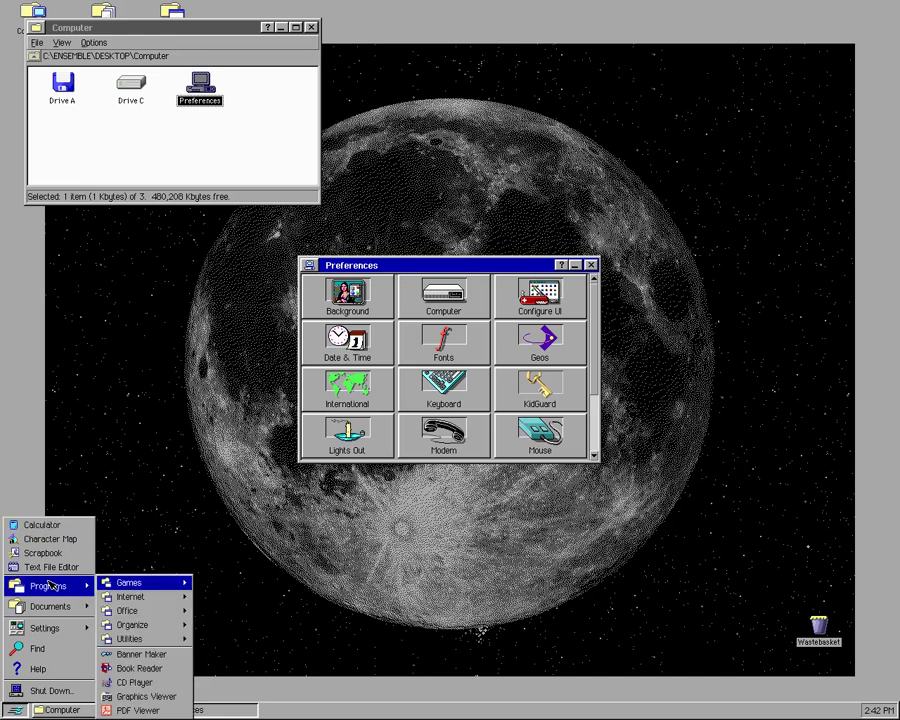
click(40, 605)
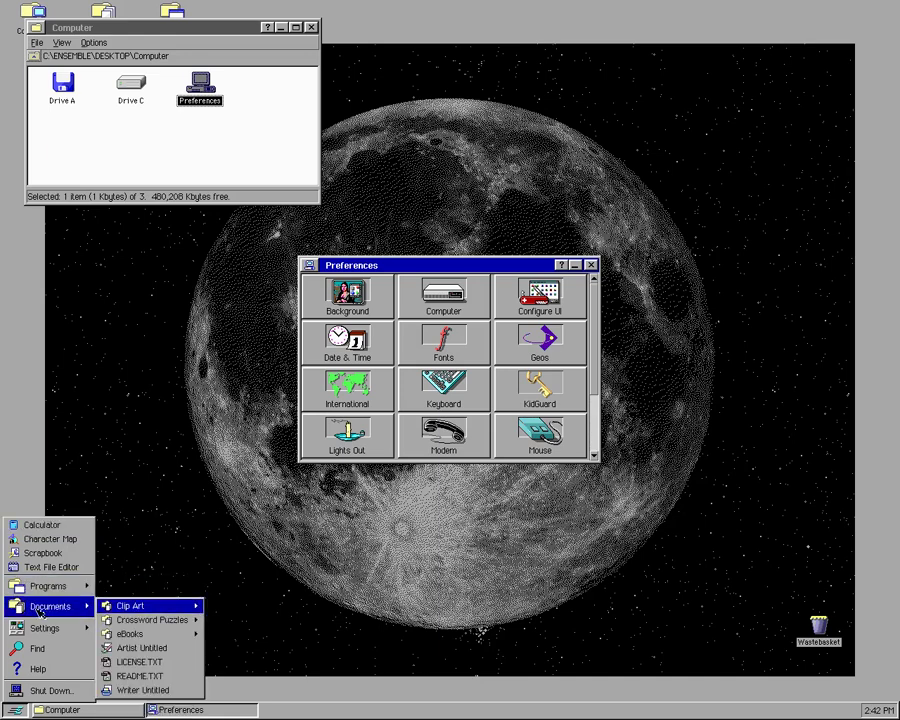
click(33, 628)
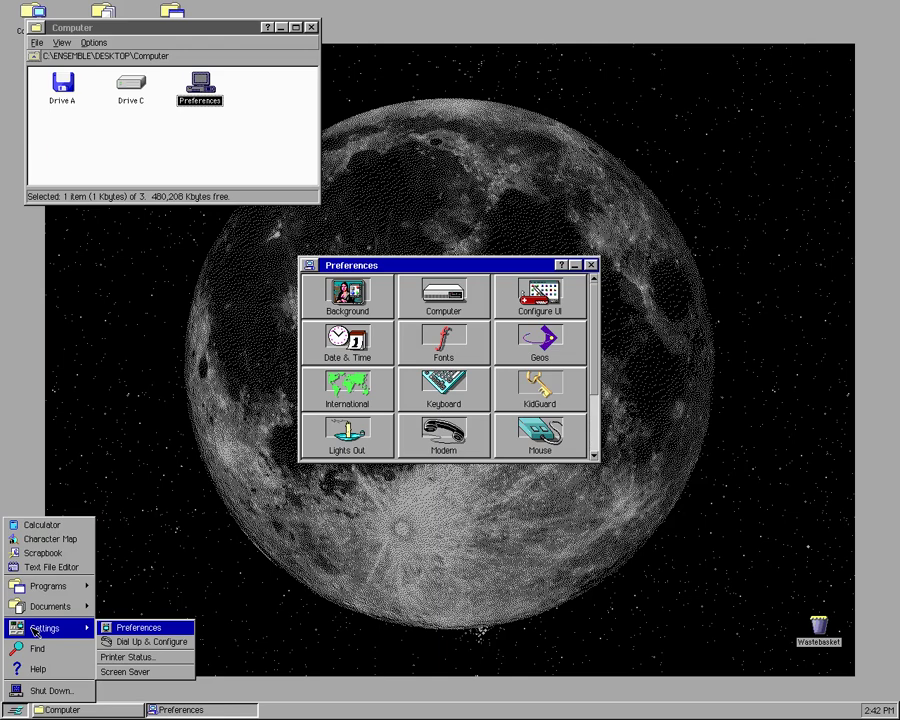
click(130, 672)
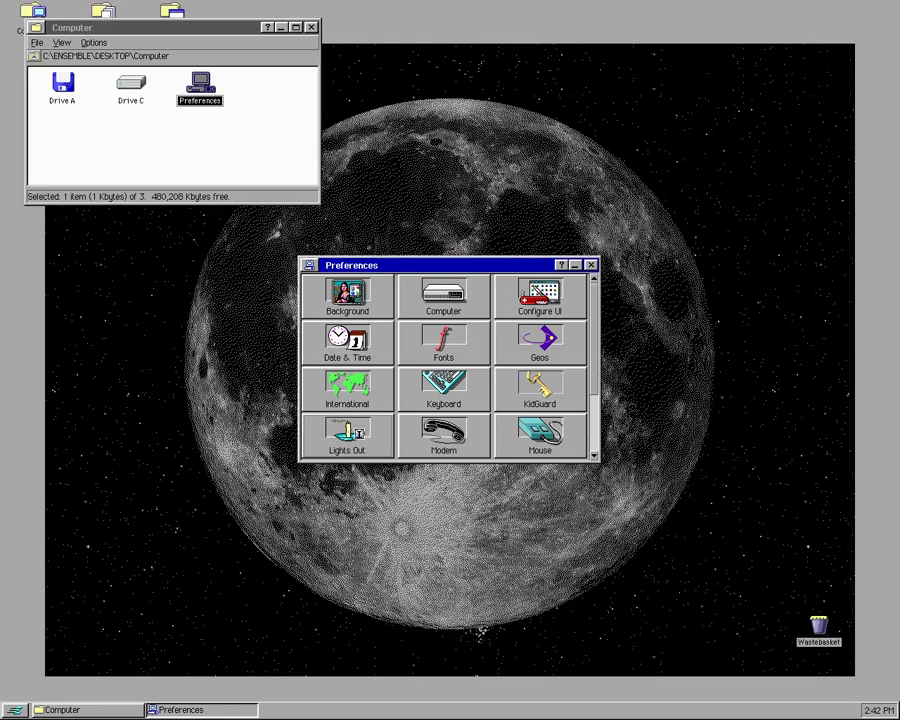
Step: Choose Swarm as the screen saver in the Lights Out preferences and apply it
click(348, 440)
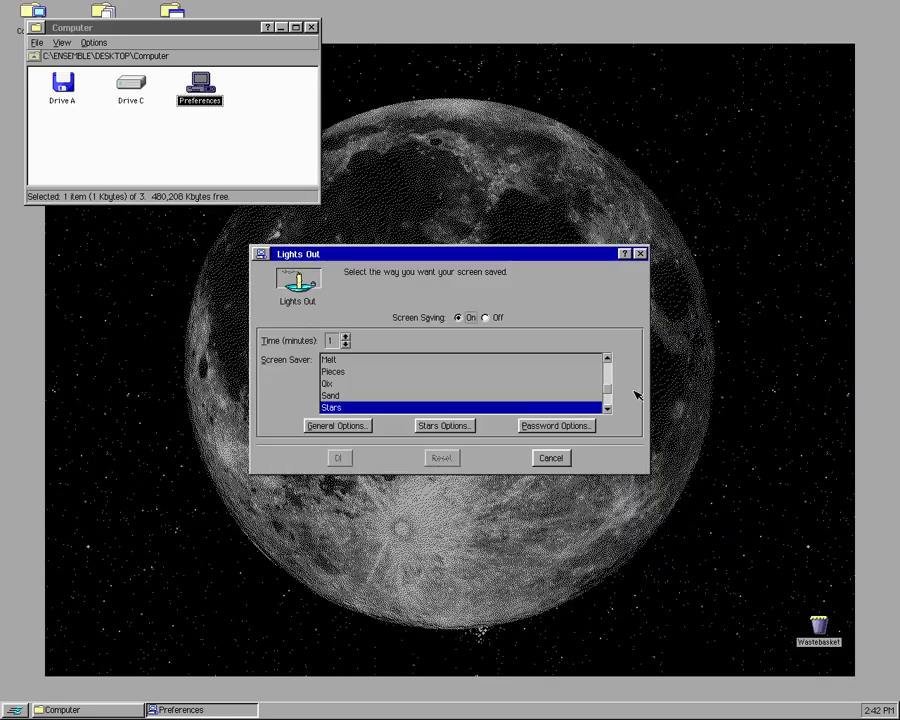
click(609, 409)
click(609, 409)
click(609, 409)
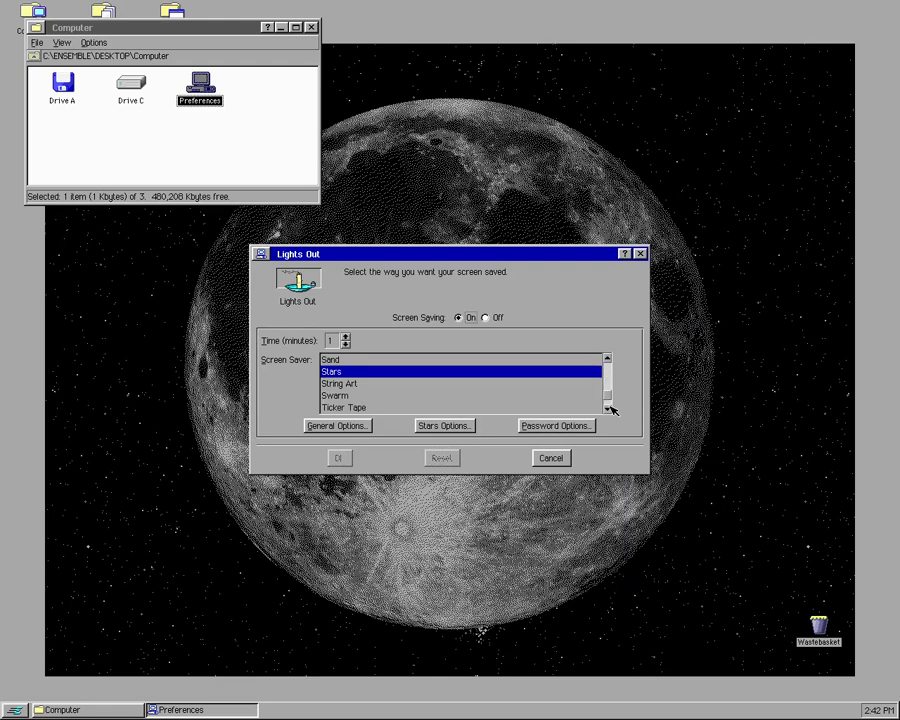
click(609, 409)
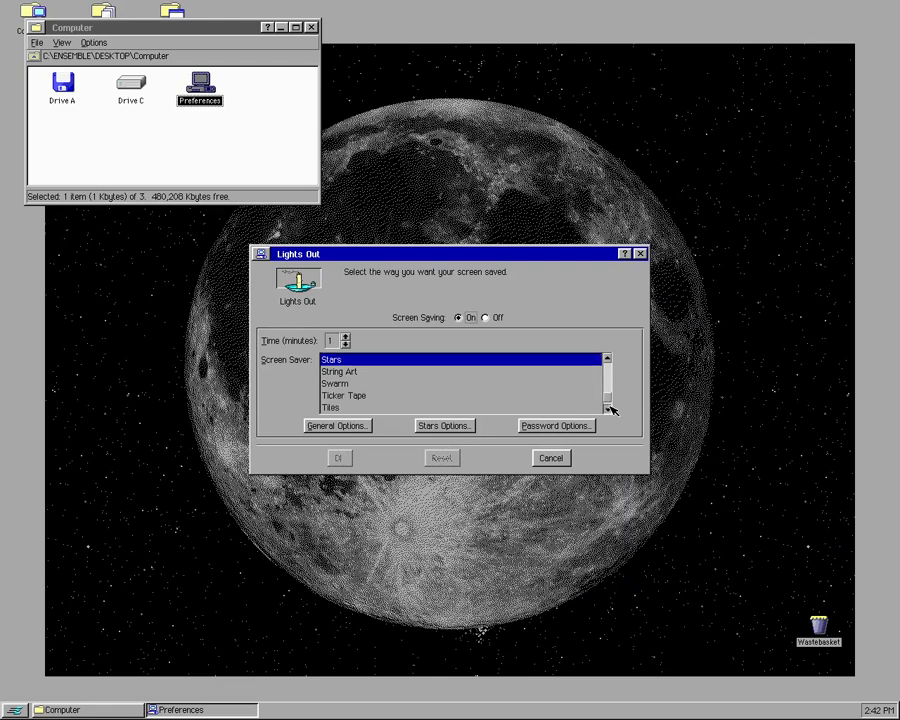
click(360, 384)
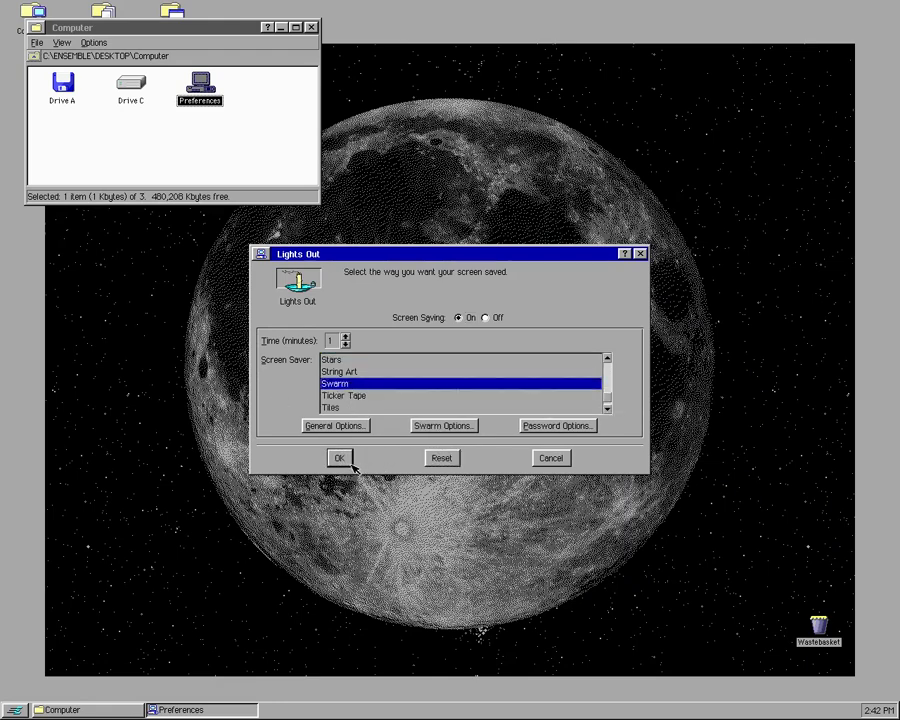
click(339, 458)
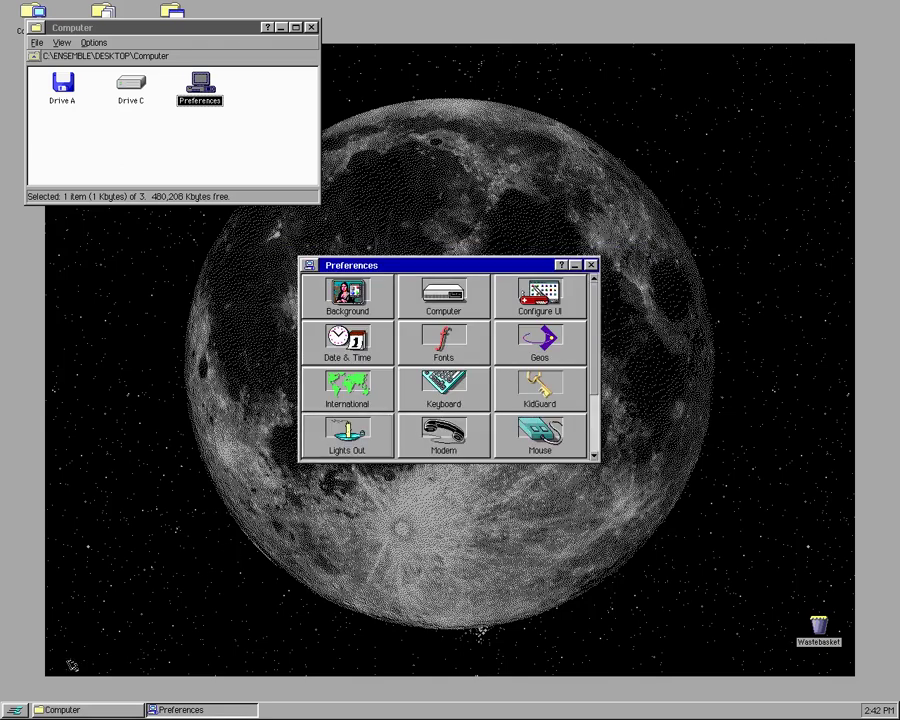
Step: Start the screen saver from the Express menu's settings to preview it, and dismiss it to return to the desktop
click(15, 709)
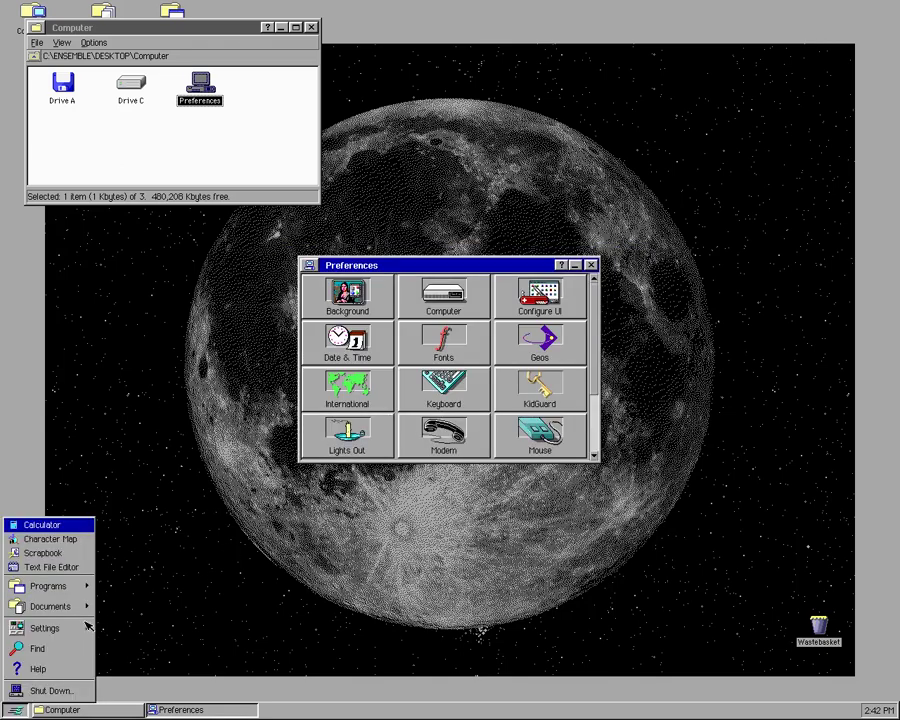
mouse_move(80, 628)
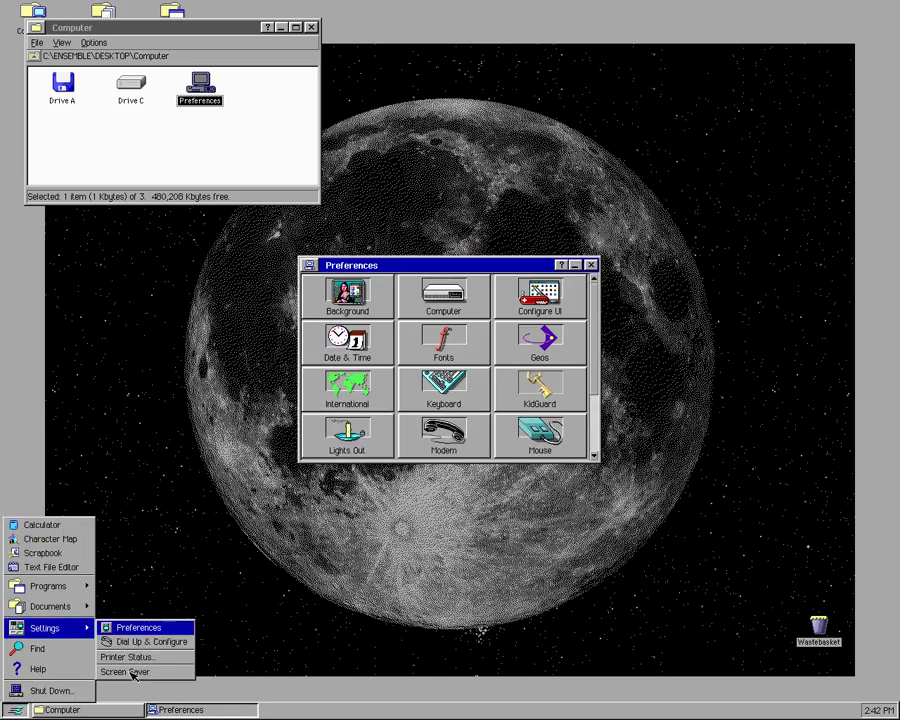
click(133, 672)
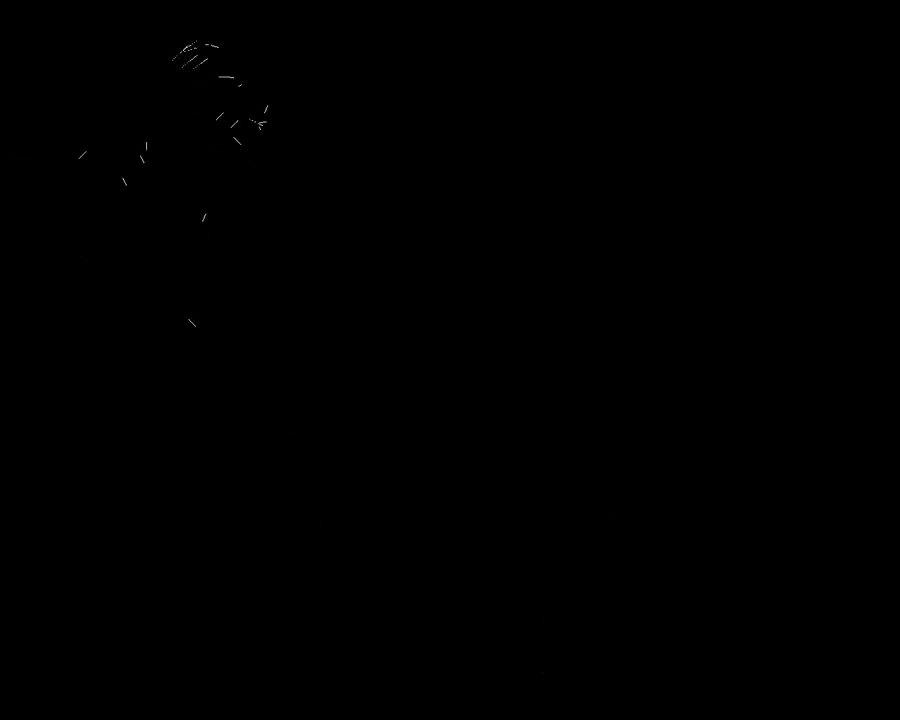
key(space)
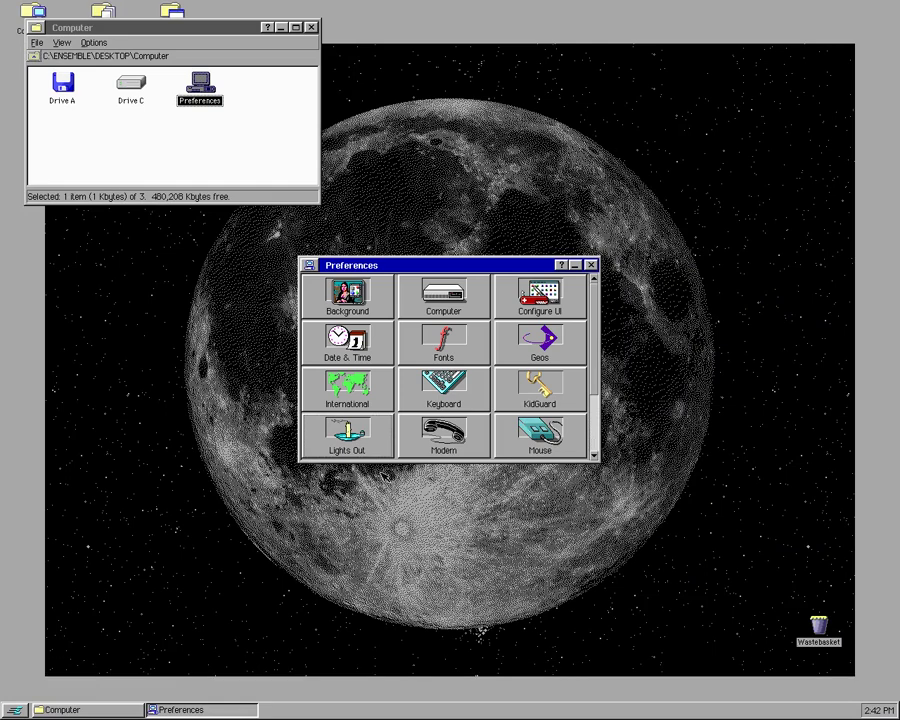
Step: View the Modem and Mouse preference settings, cancelling each without changes
click(456, 443)
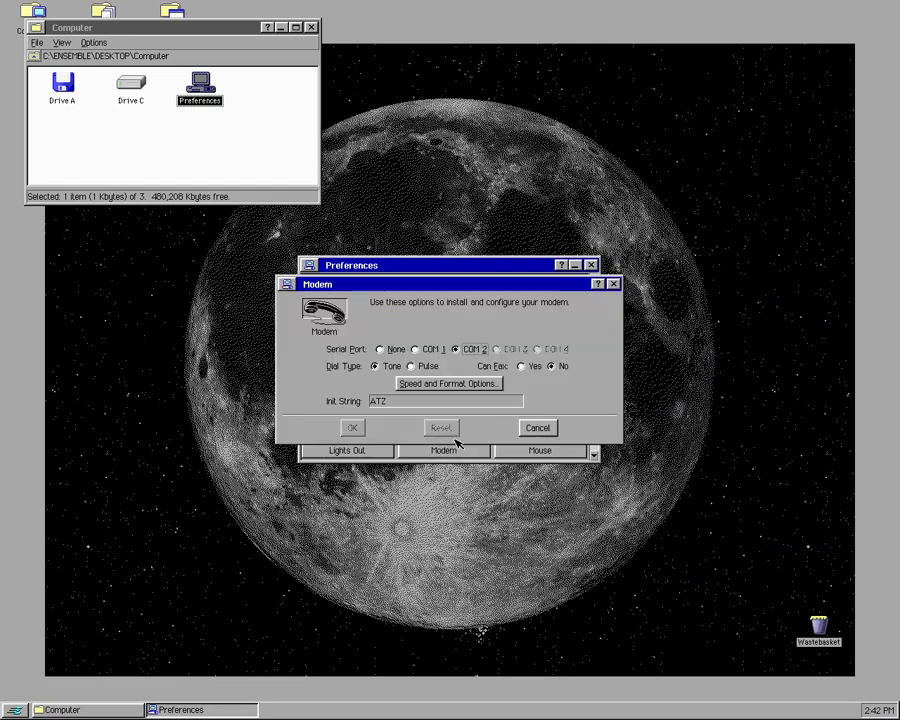
click(538, 428)
click(561, 433)
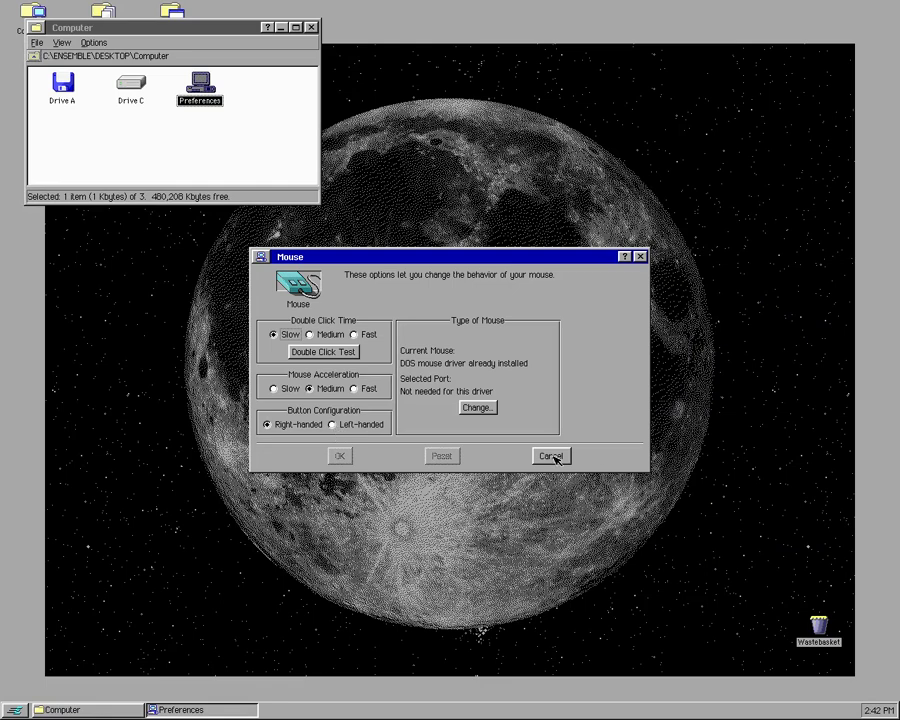
click(551, 456)
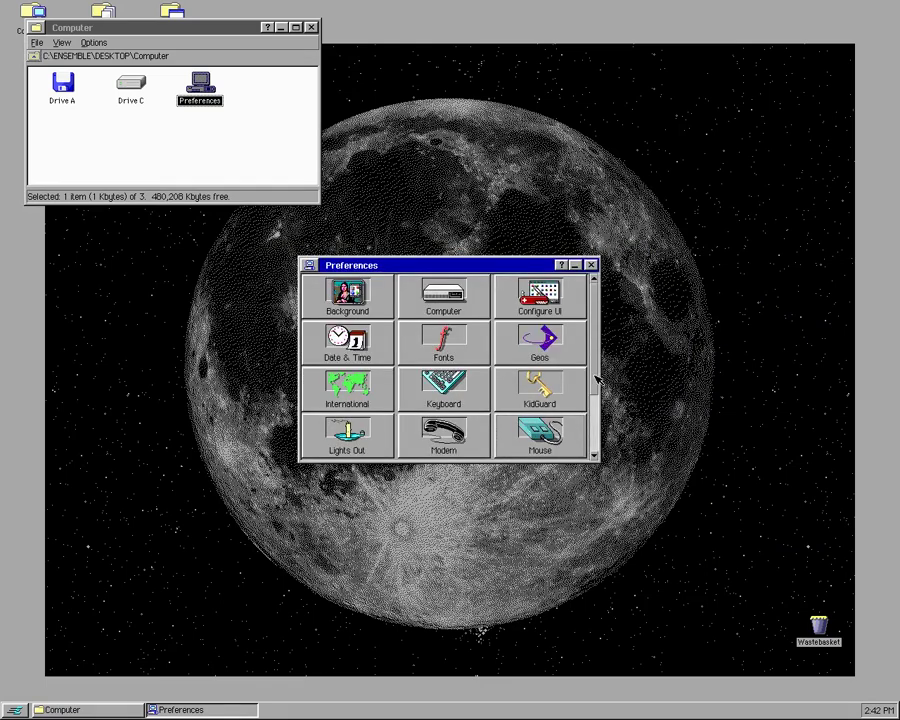
Step: View the Printer, Sound and Text preference settings, closing each without changes
click(593, 457)
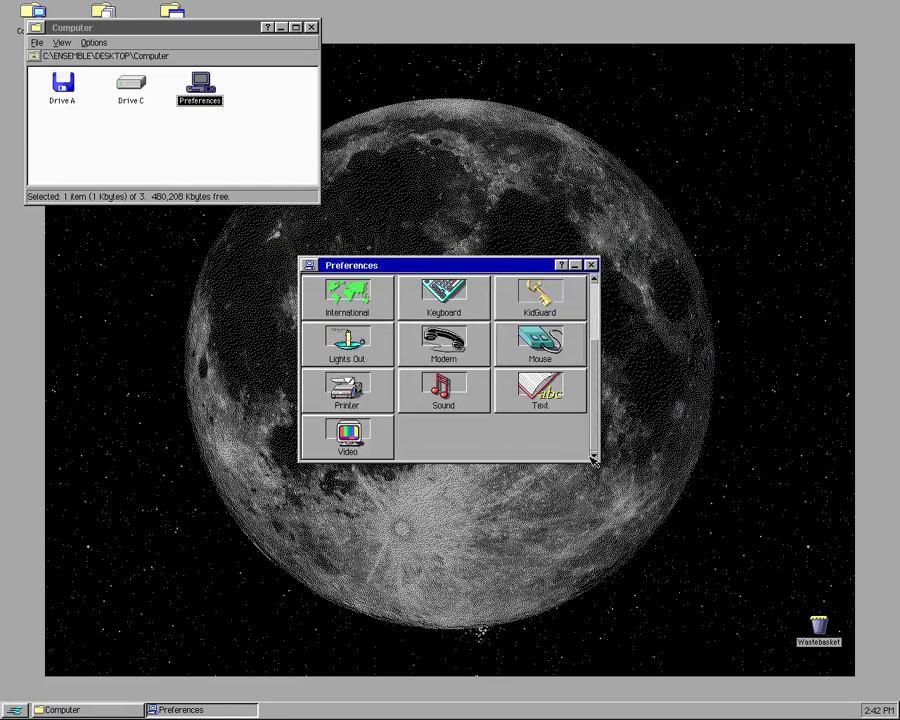
click(345, 388)
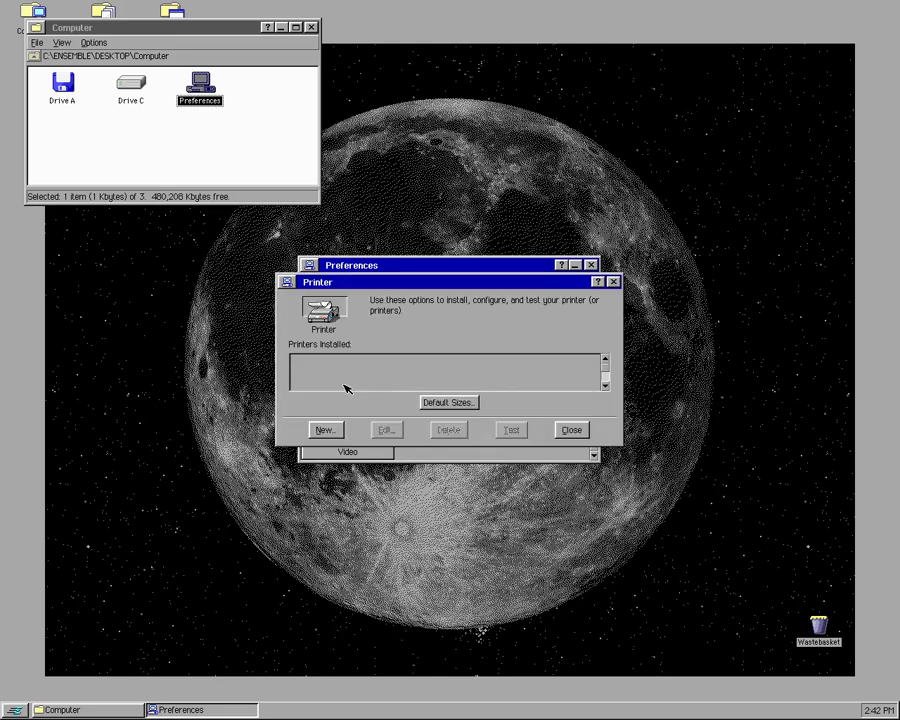
click(571, 429)
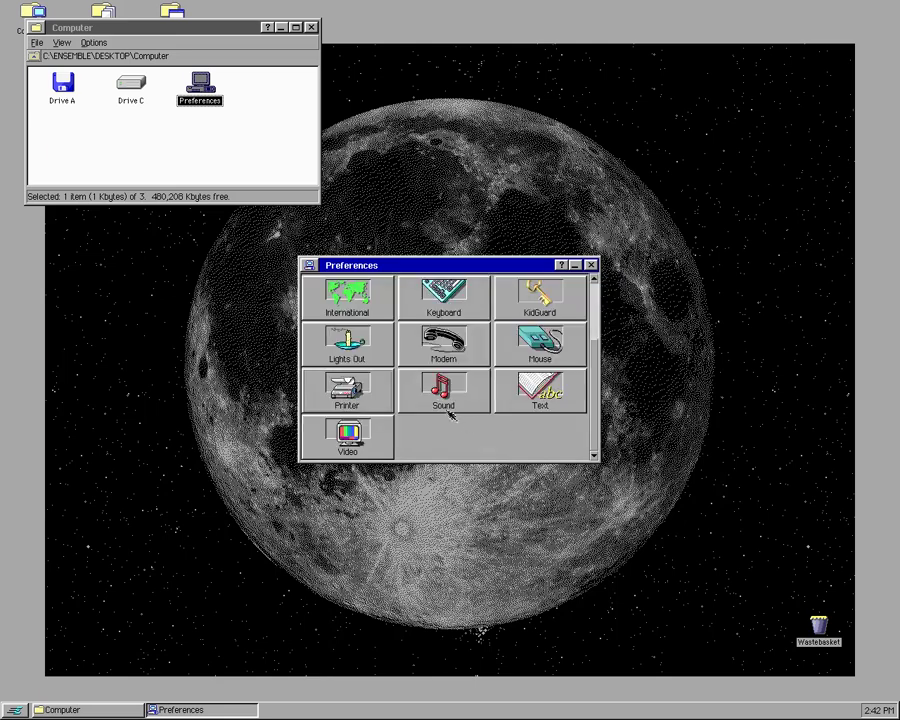
click(446, 404)
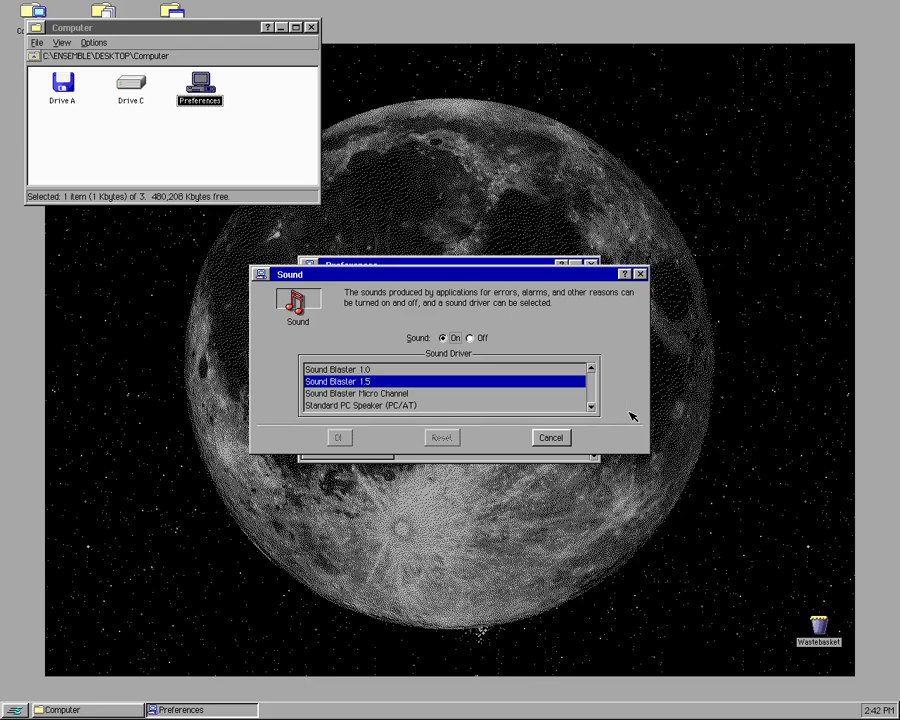
click(566, 437)
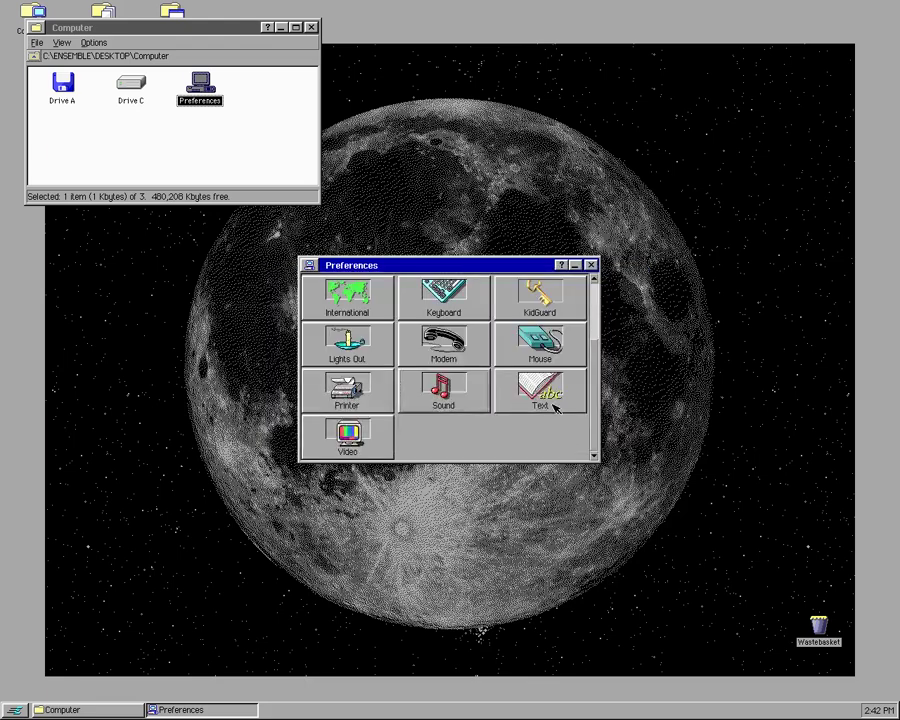
double_click(552, 392)
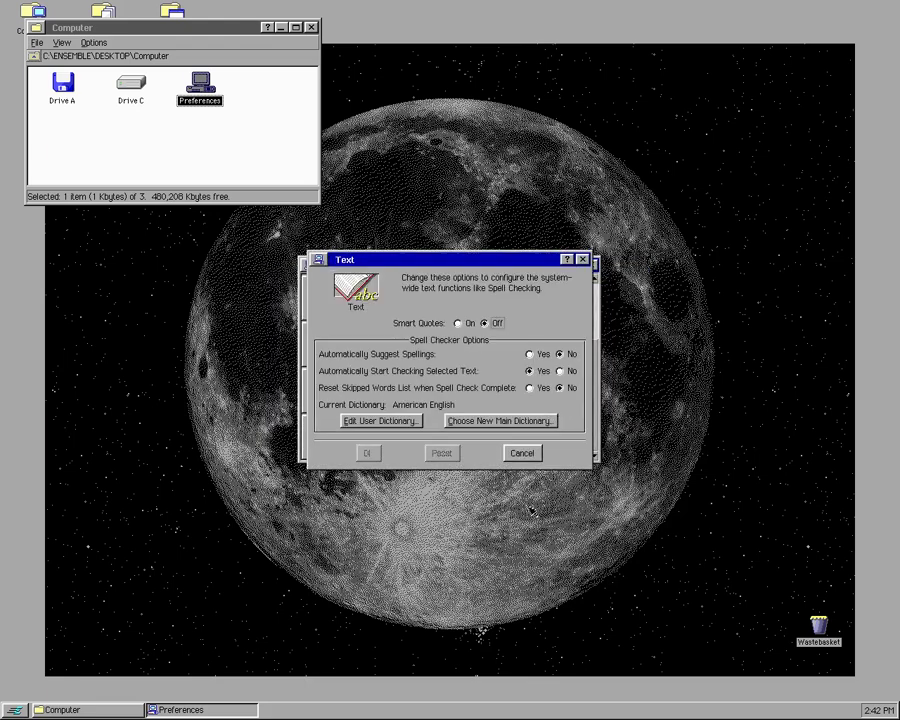
click(522, 453)
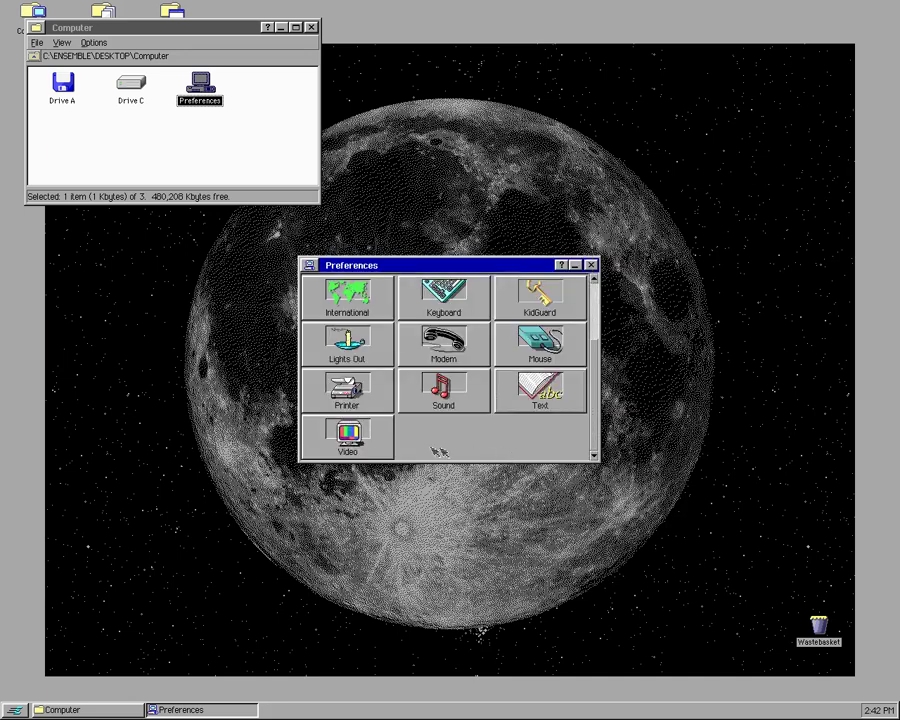
Step: Turn on Large Mouse Pointer in the Video preferences, let the system restart to apply it, and close Preferences
double_click(340, 437)
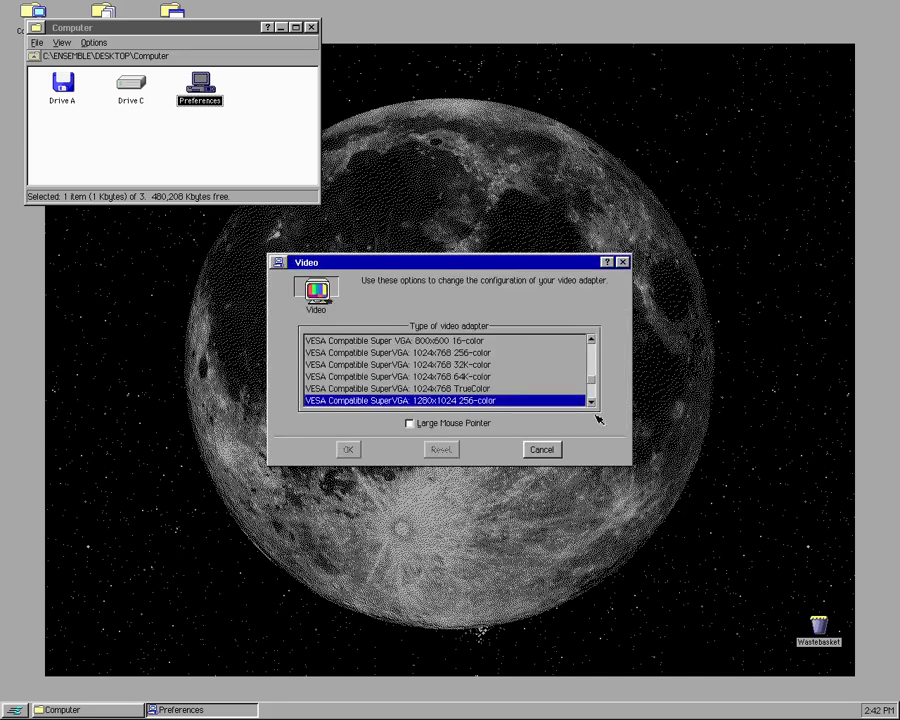
drag(591, 403, 592, 404)
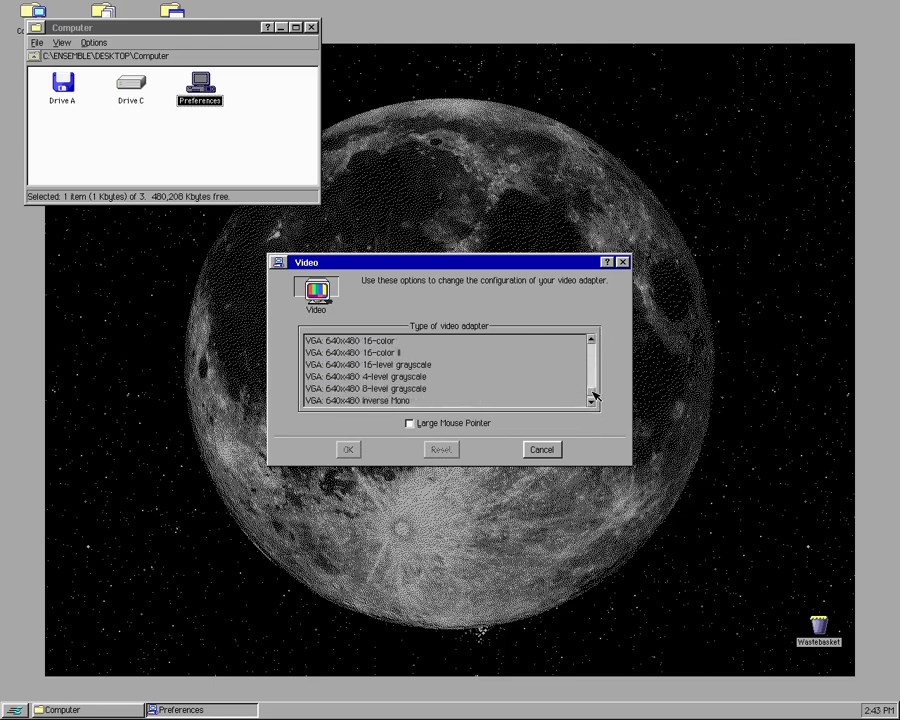
click(592, 356)
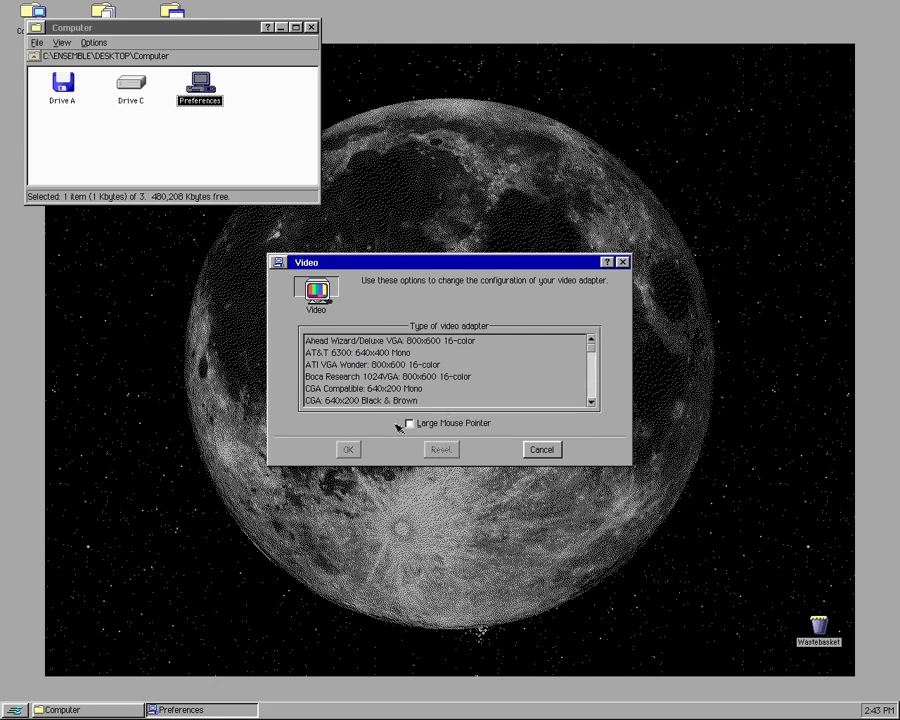
click(409, 424)
click(347, 450)
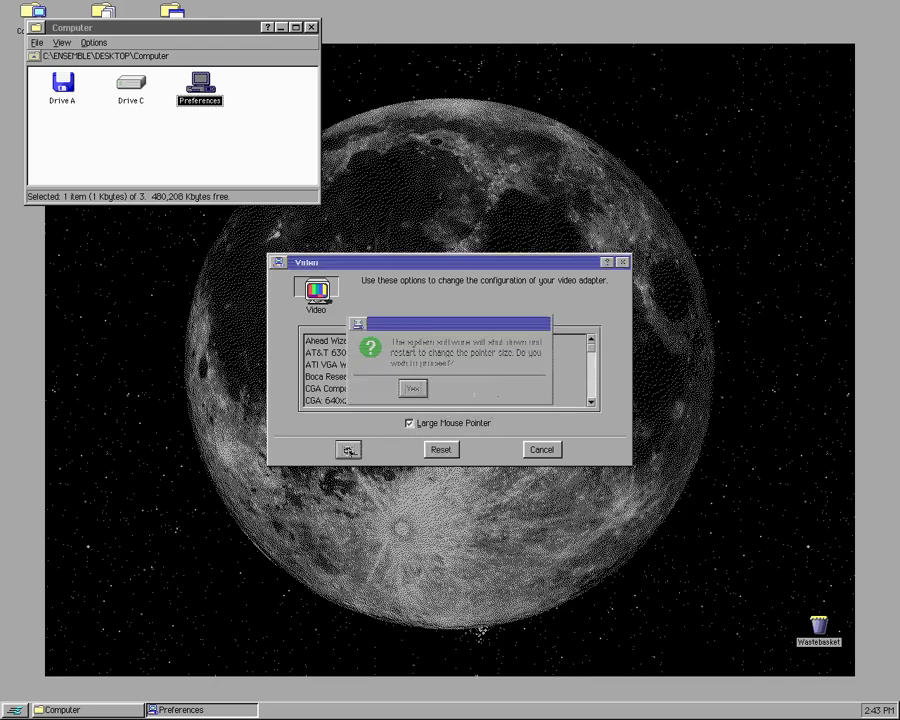
click(413, 389)
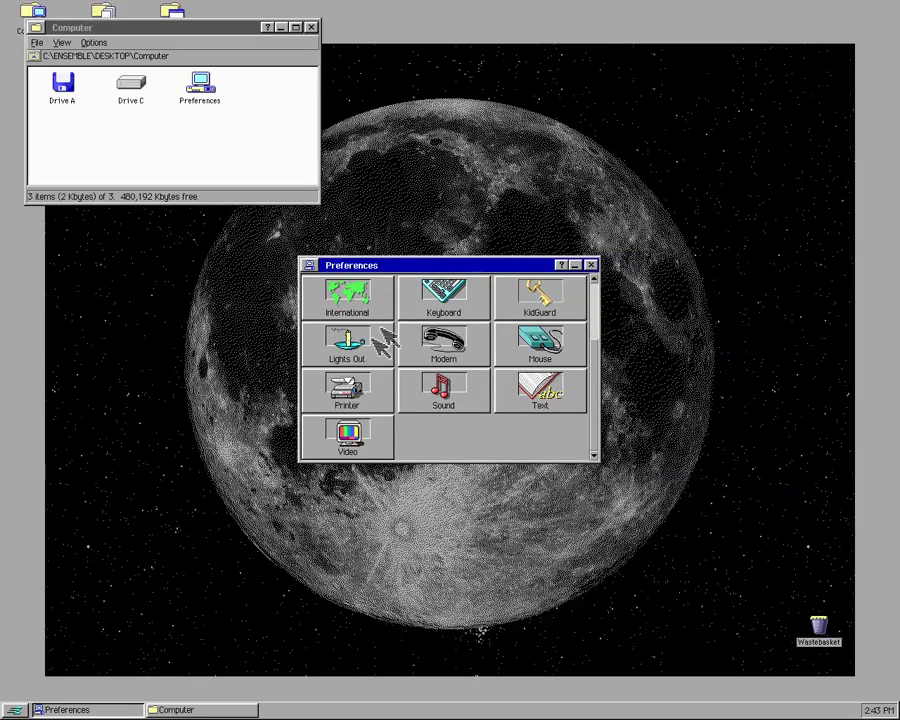
click(591, 265)
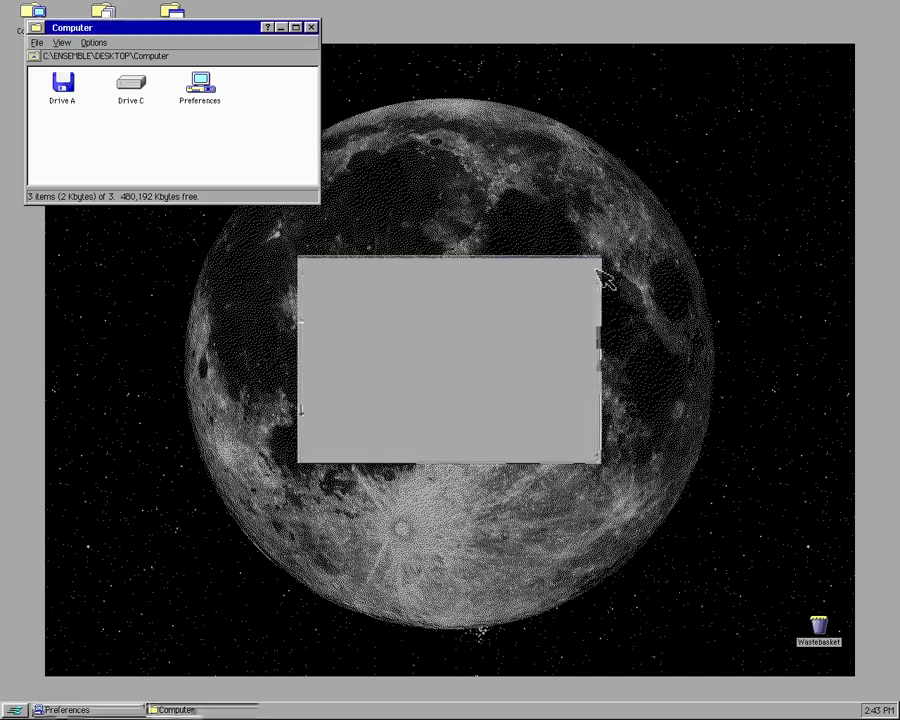
Step: Open VERSION.TXT from the ENSEMBLE folder on Drive C to read the version details, and close the text file
double_click(130, 90)
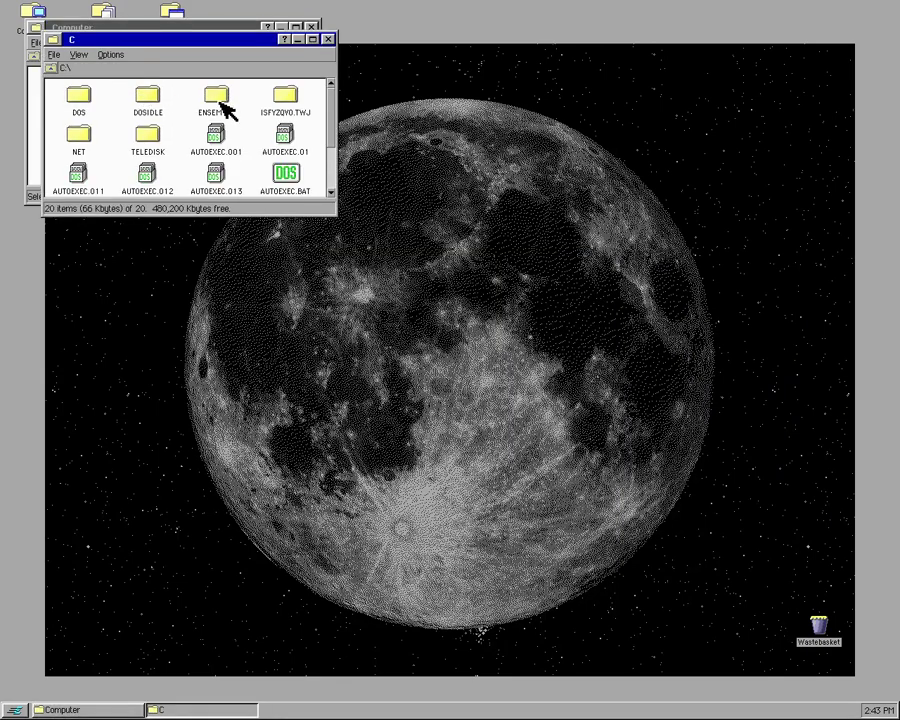
double_click(218, 97)
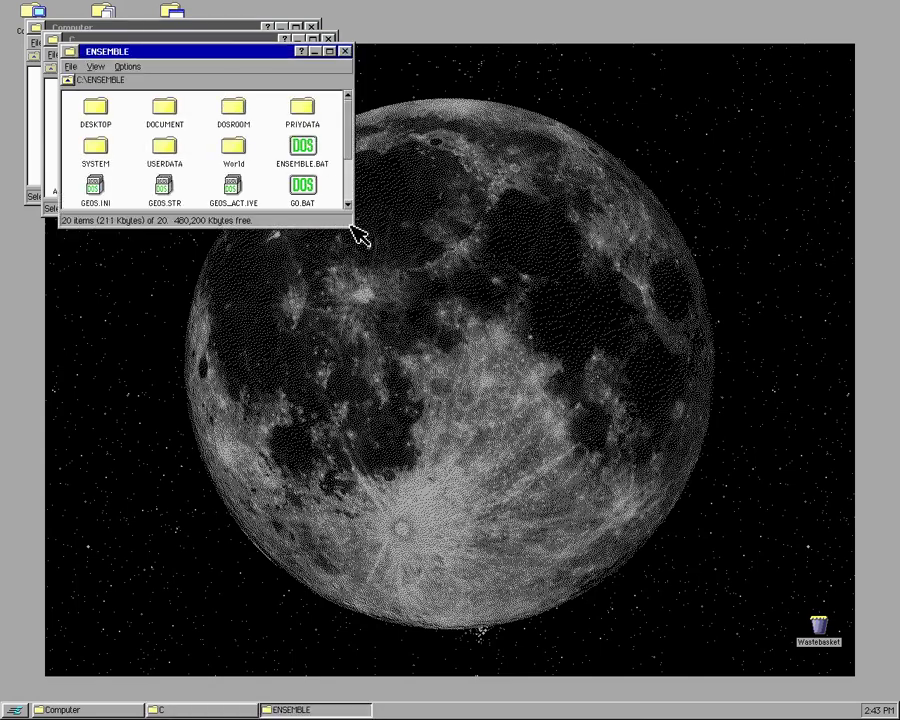
click(346, 165)
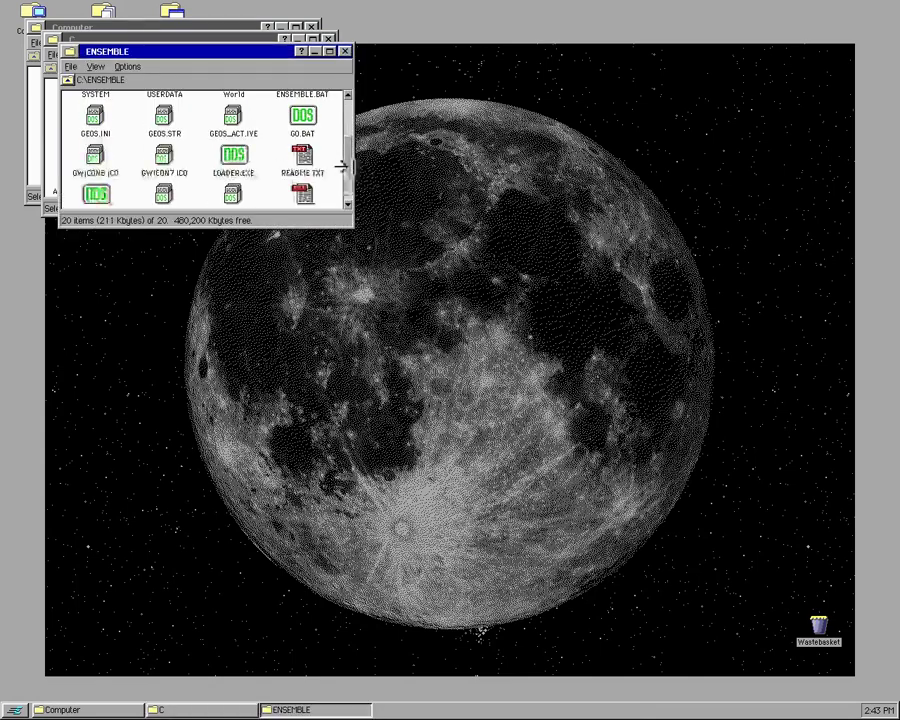
click(345, 198)
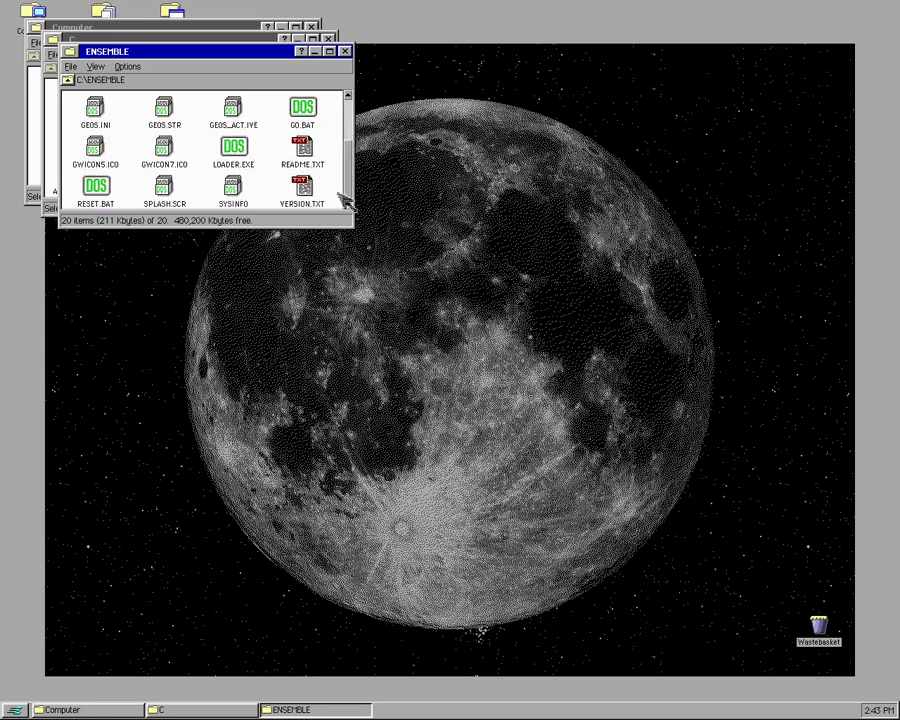
double_click(304, 190)
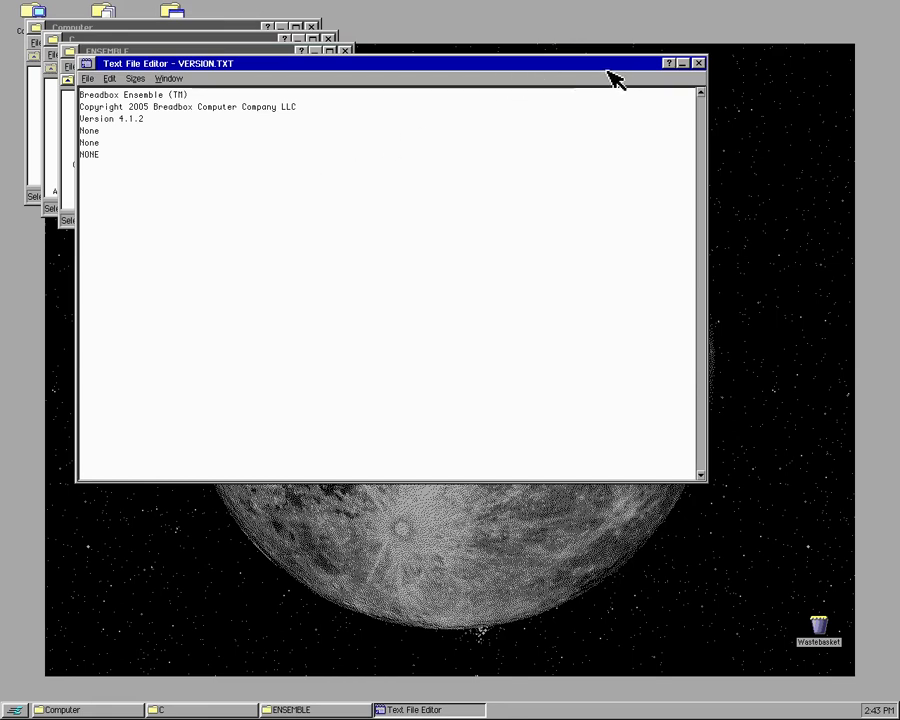
click(700, 63)
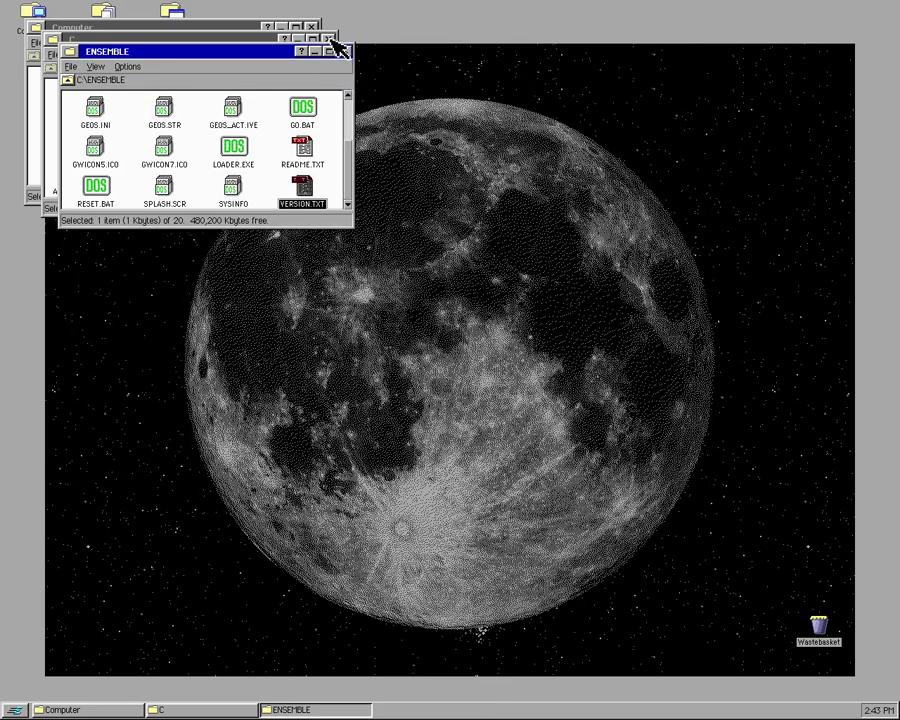
Step: Close the C, ENSEMBLE and Computer folder windows to clear the desktop
click(333, 41)
click(340, 51)
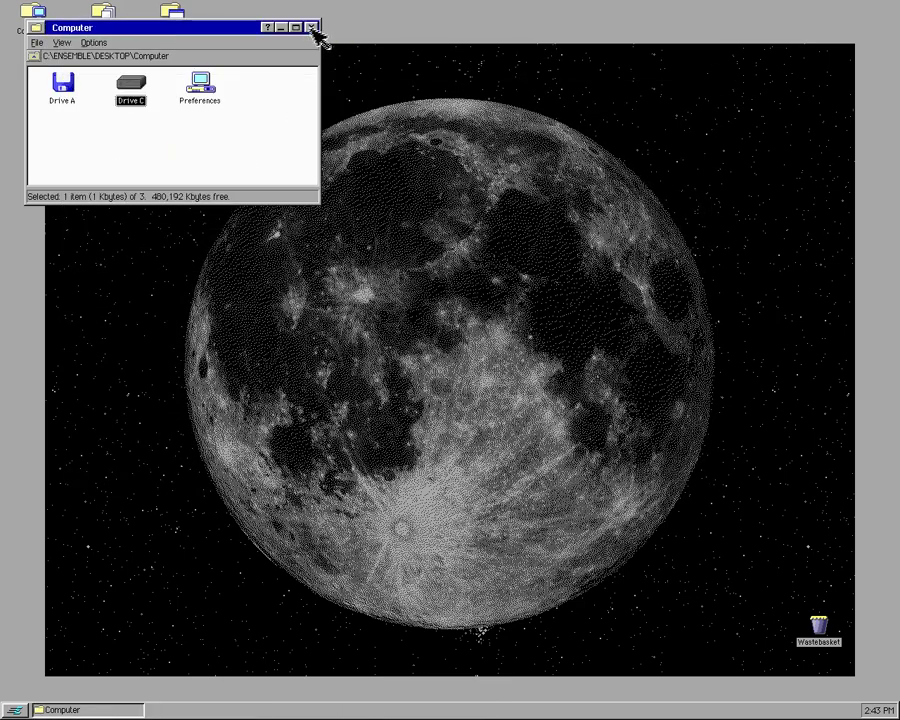
click(311, 27)
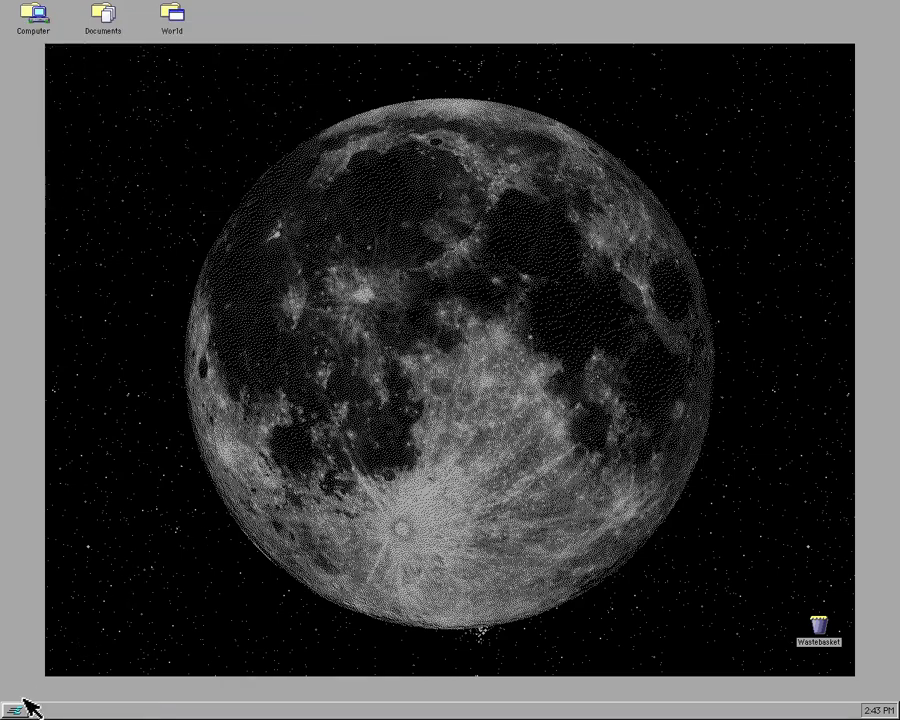
Step: Shut down the computer from the Express menu instead of exiting to DOS
click(16, 709)
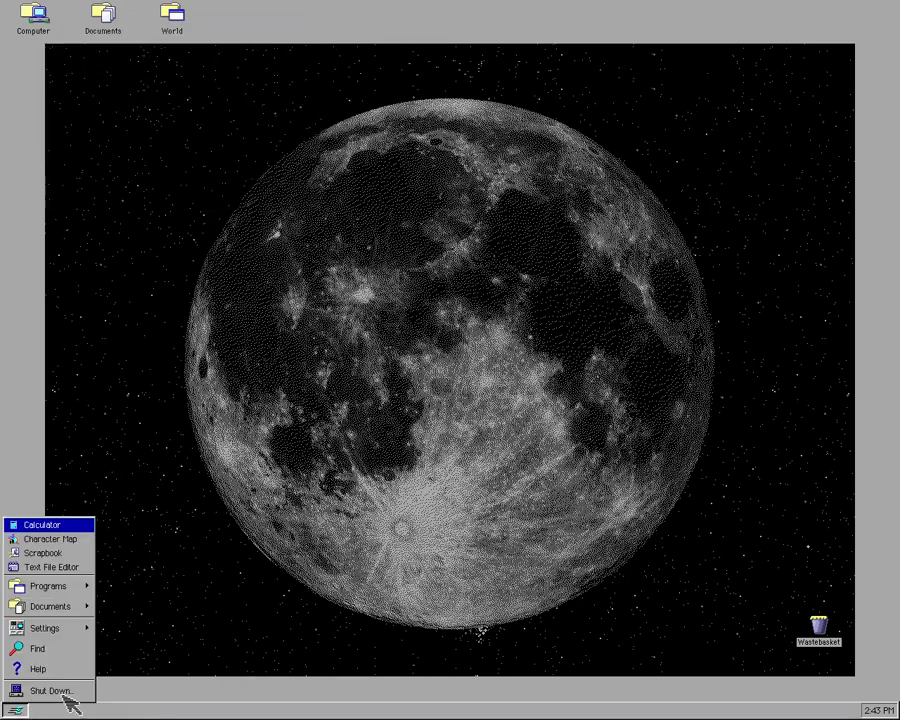
click(60, 692)
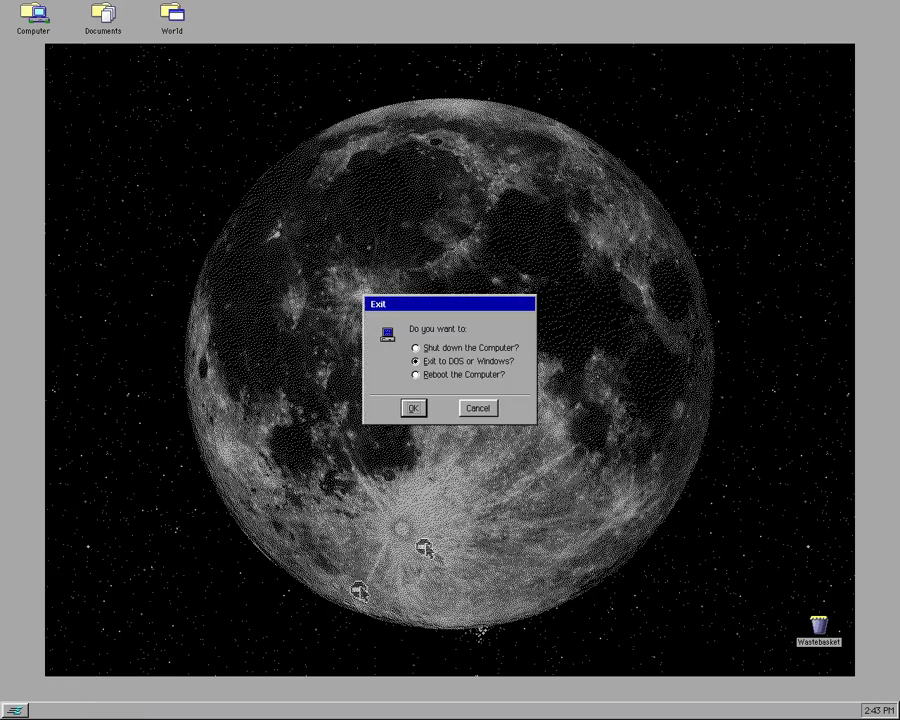
click(457, 350)
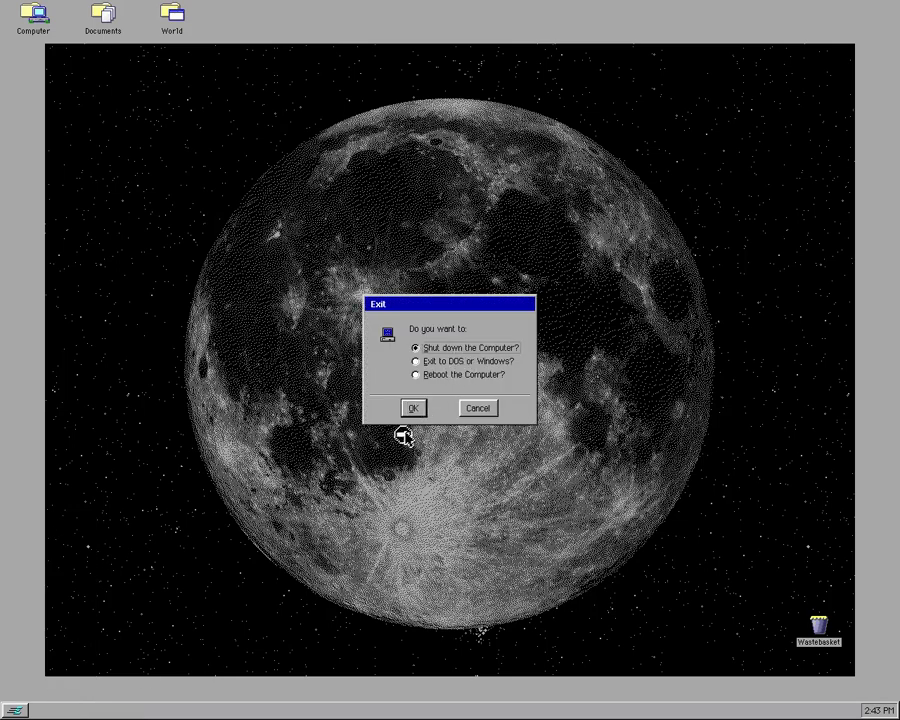
click(413, 408)
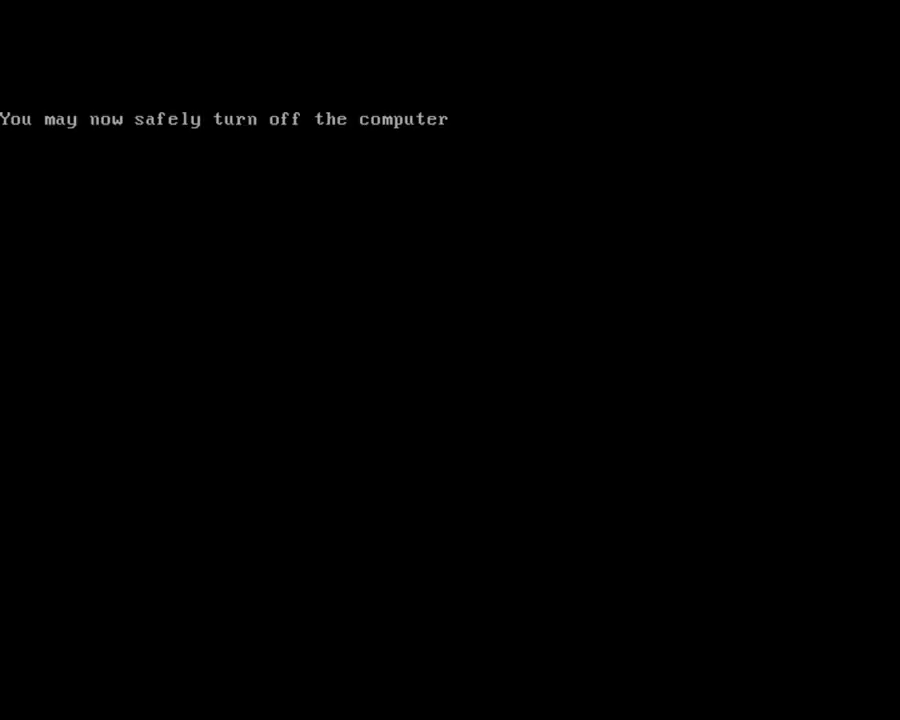